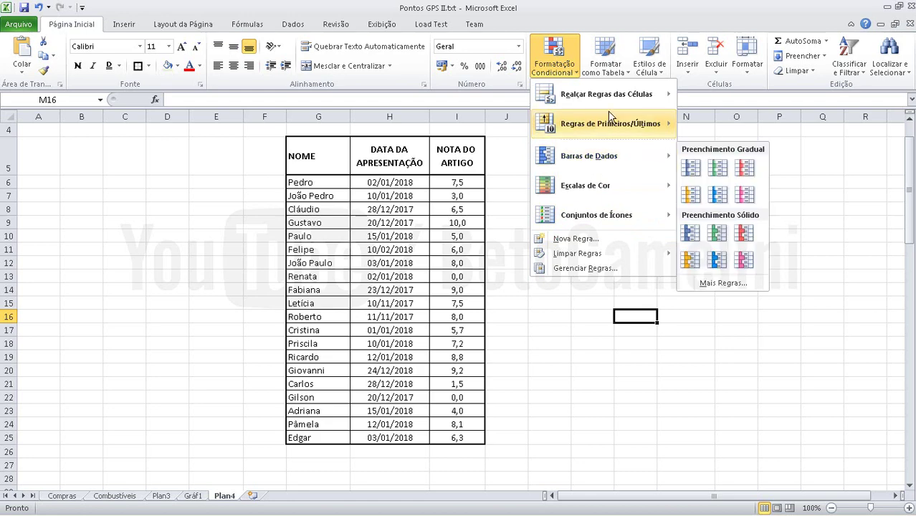
Examine the conditional formatting categories for cell highlights, top/bottom rules, data bars and colour scales, including the new-rule dialog.
mouse_move(616, 103)
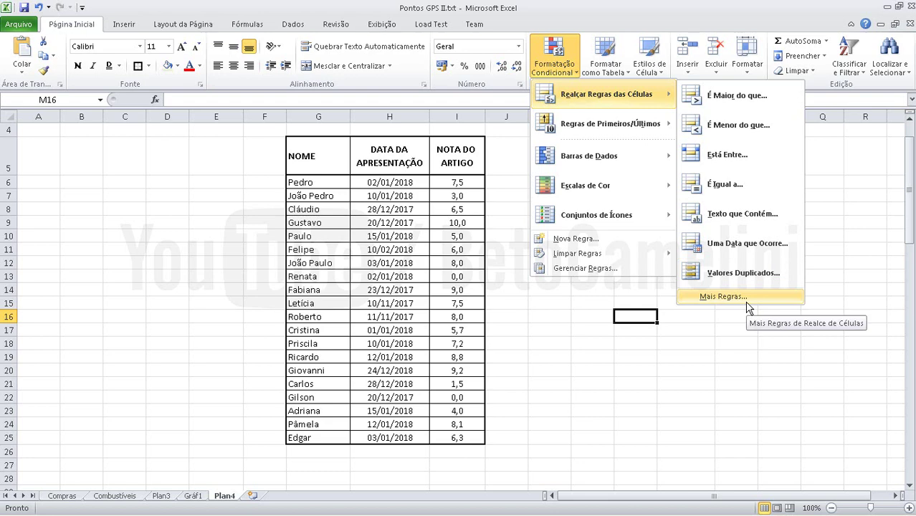
mouse_move(663, 133)
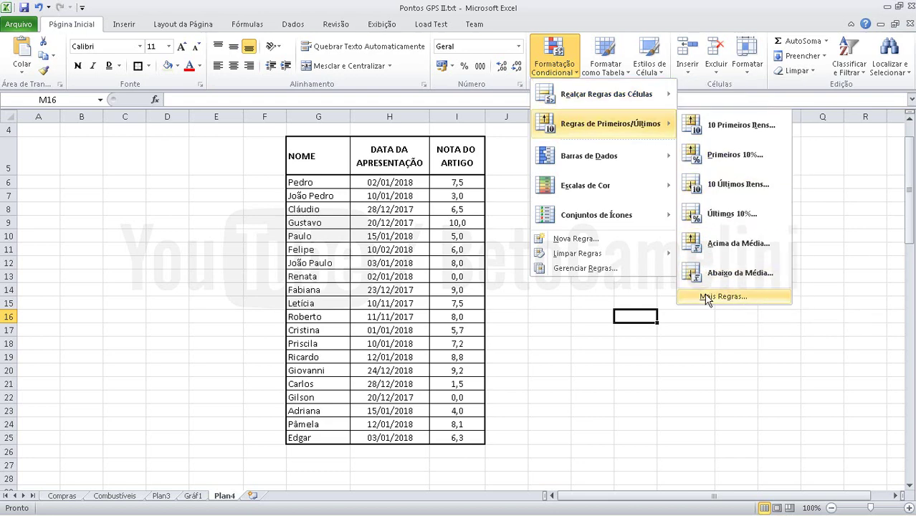
mouse_move(659, 164)
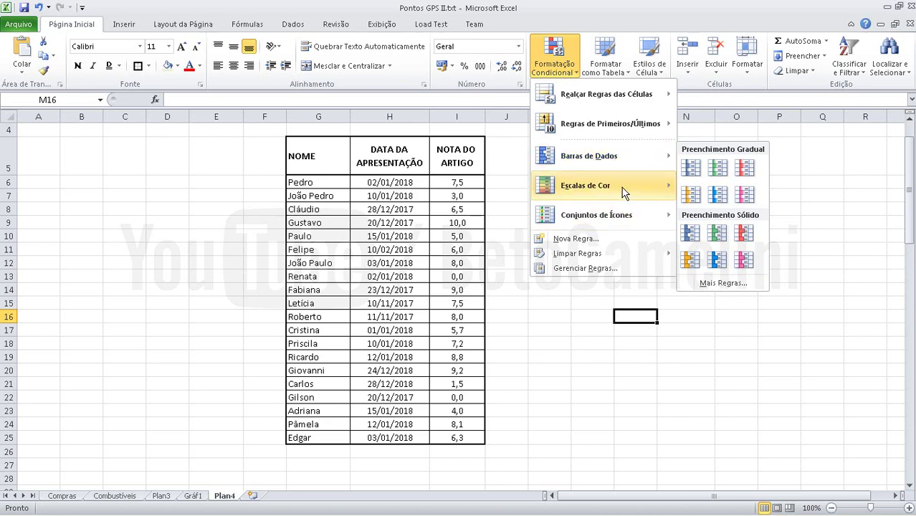
mouse_move(626, 190)
left_click(721, 263)
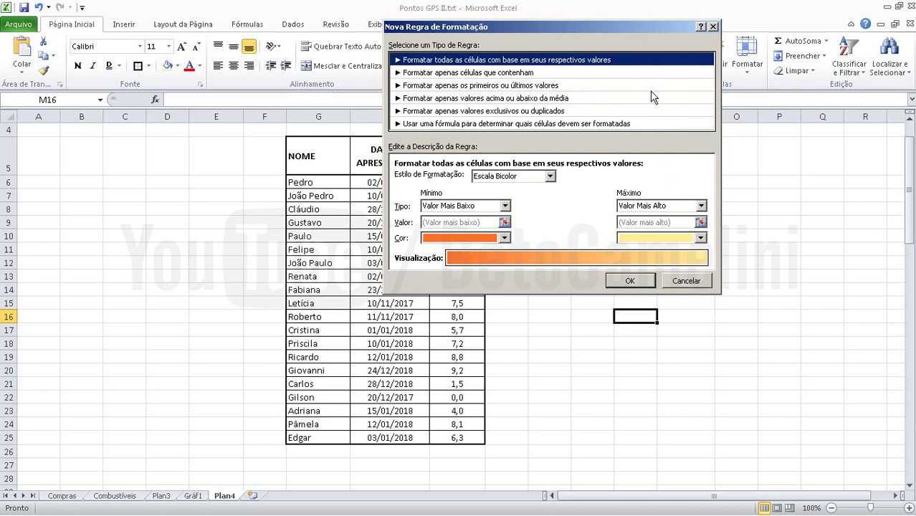
key("Escape")
left_click(574, 72)
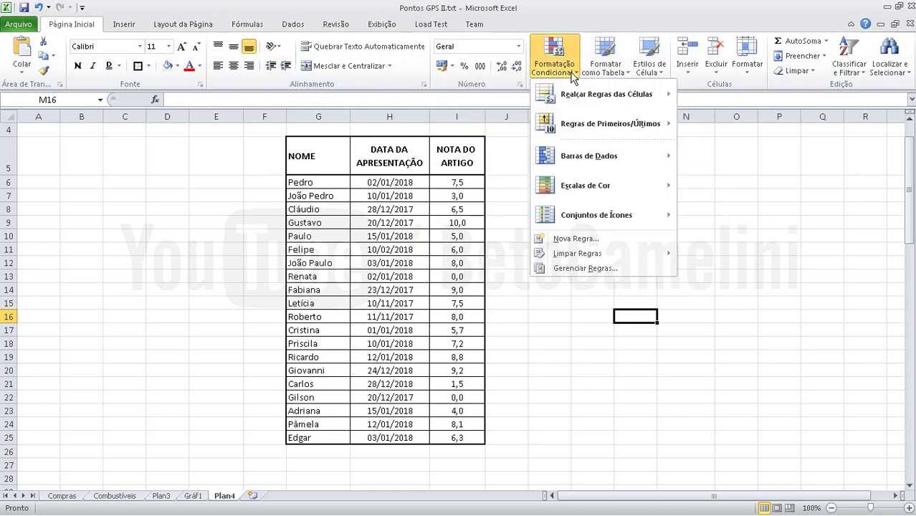
left_click(562, 324)
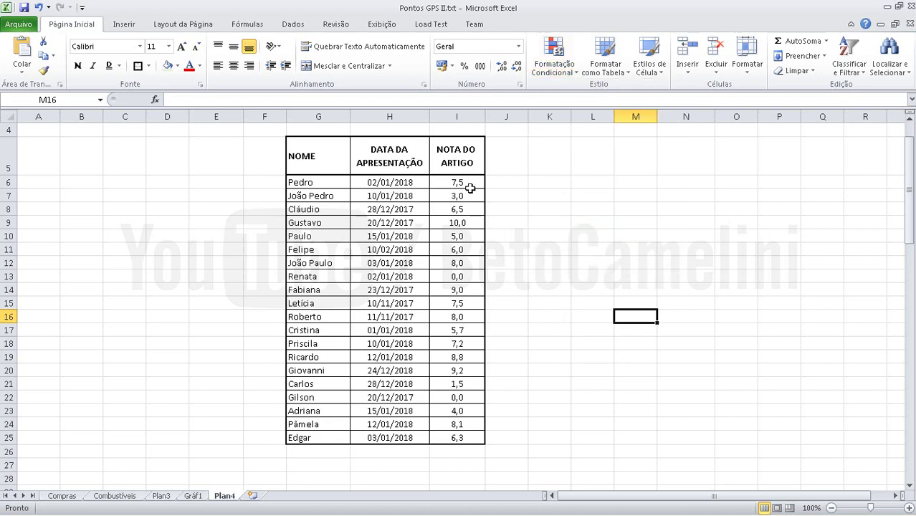
Start a new conditional formatting rule for the NOTA DO ARTIGO grades in I6:I25, keeping the table visible beside the dialog.
left_click_drag(471, 184, 475, 439)
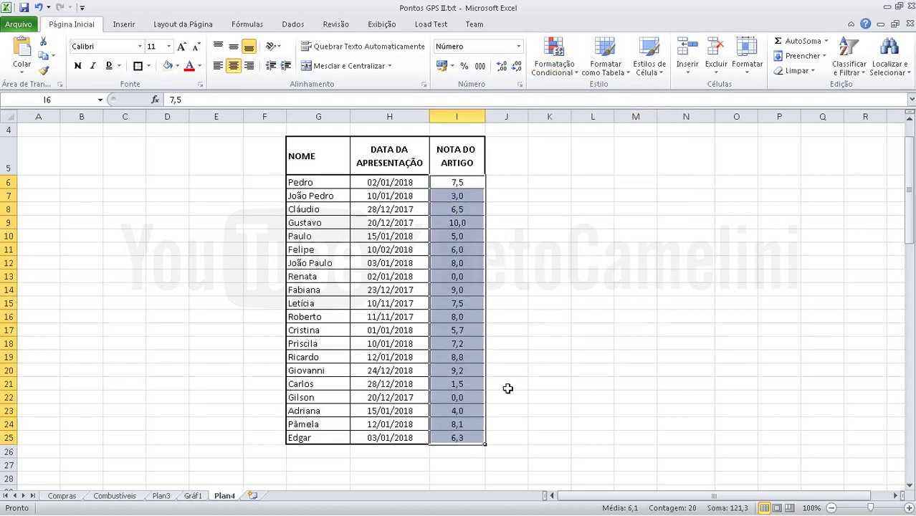
left_click(570, 71)
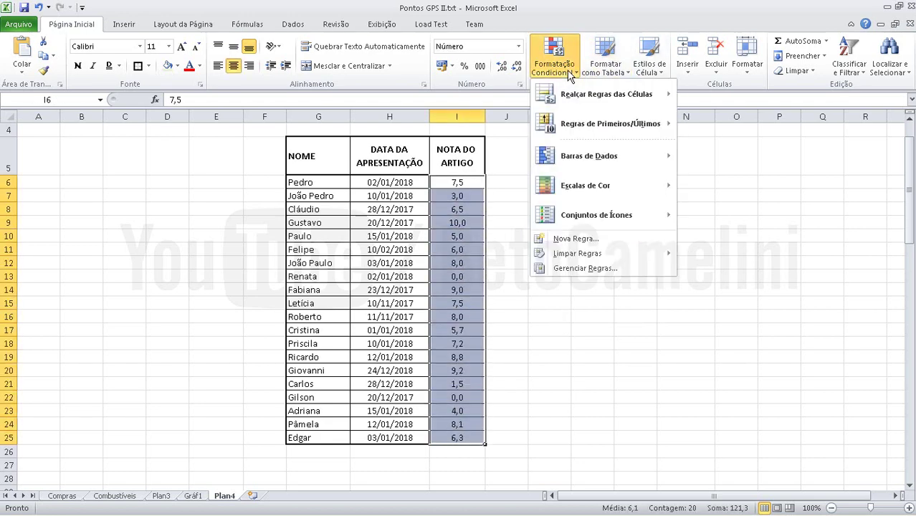
left_click(578, 239)
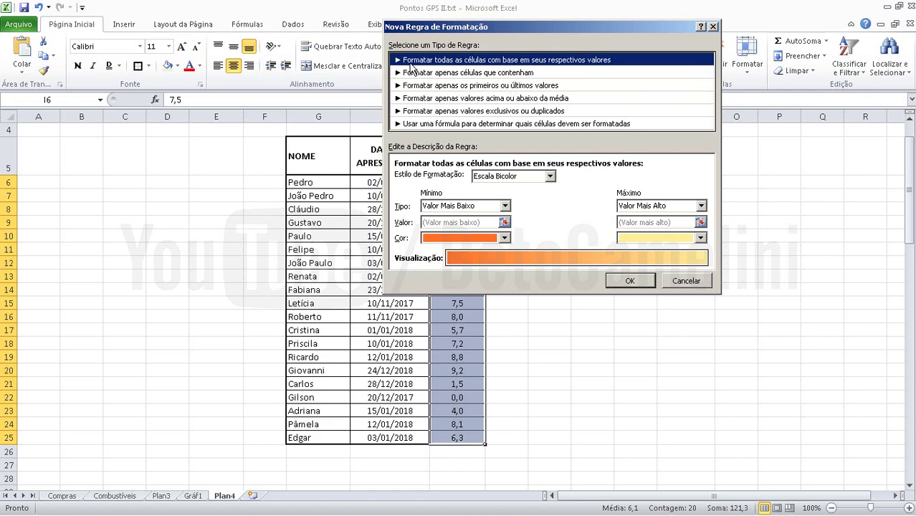
left_click_drag(486, 29, 622, 45)
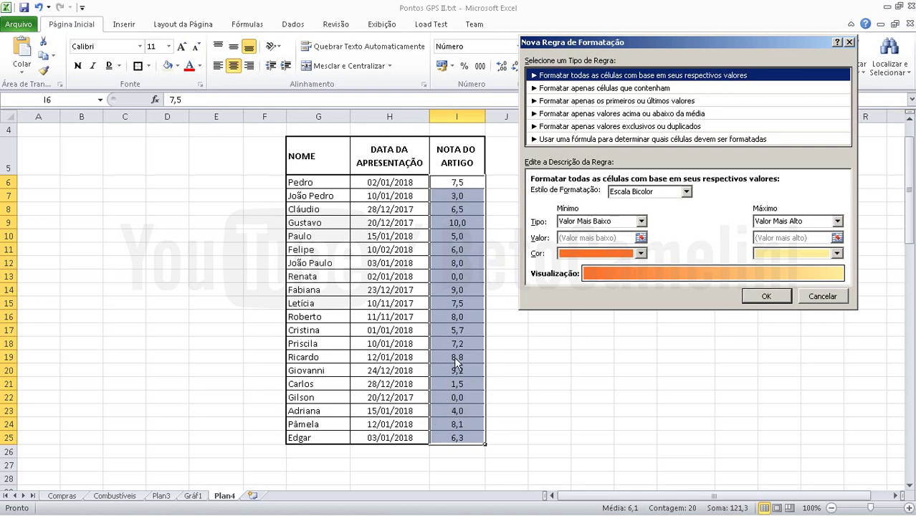
Examine the options offered by each rule type, from cells with specific content to formula-based formatting.
left_click(584, 88)
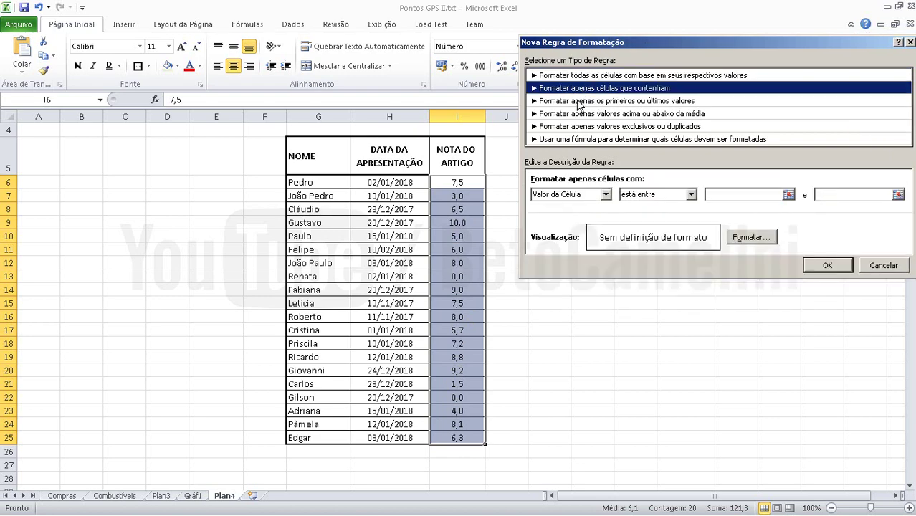
left_click(571, 140)
left_click(574, 126)
left_click(578, 113)
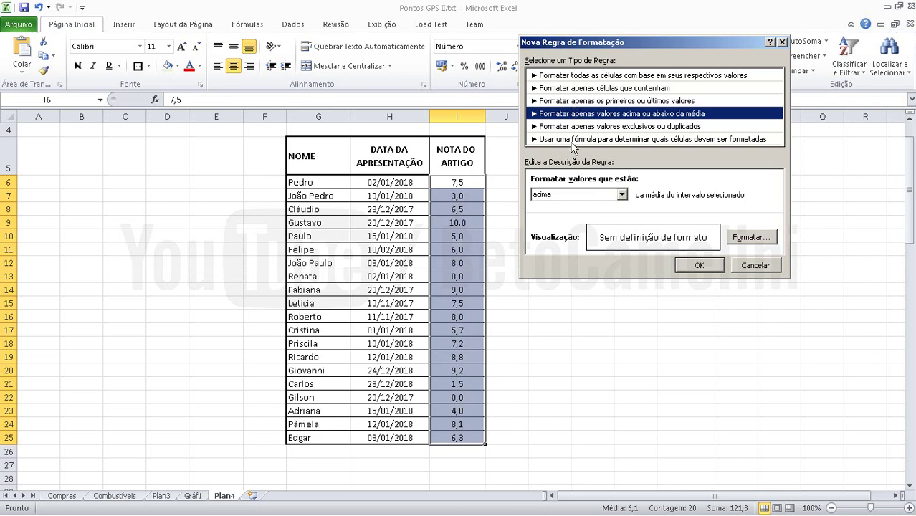
left_click(587, 77)
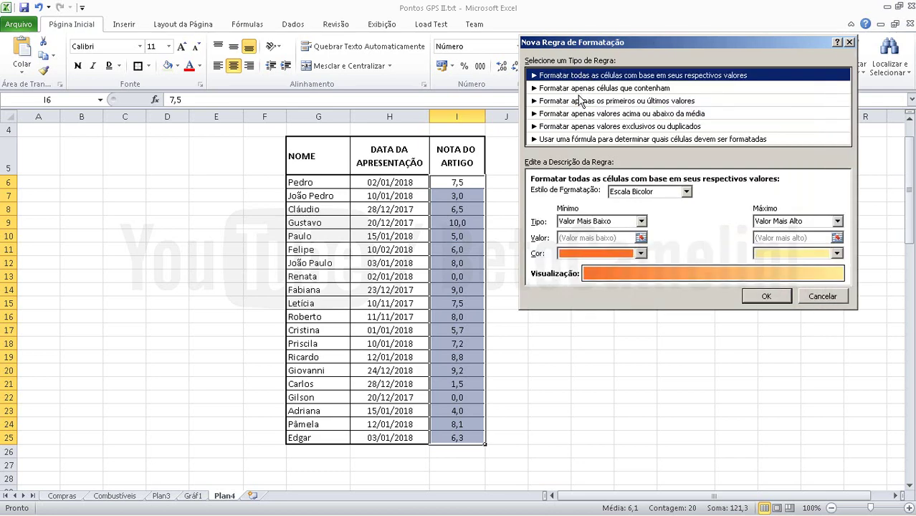
left_click(581, 89)
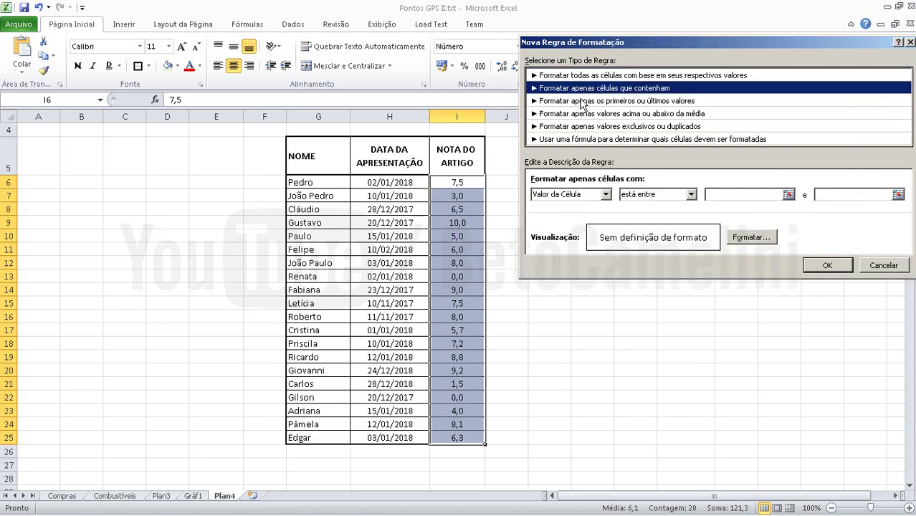
left_click(581, 101)
left_click(581, 113)
left_click(578, 127)
left_click(581, 139)
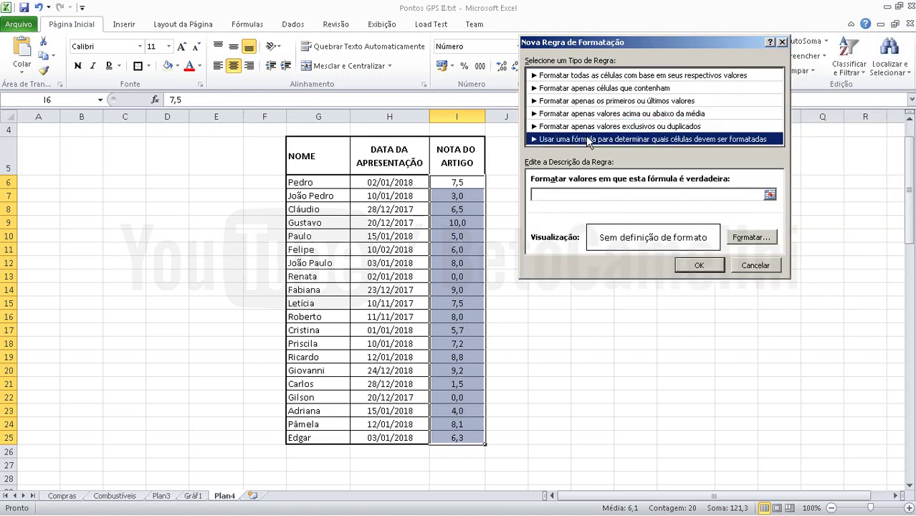
Base the rule on all cell values using Escala Bicolor, with dark blue for the minimum and orange for the maximum.
left_click(584, 76)
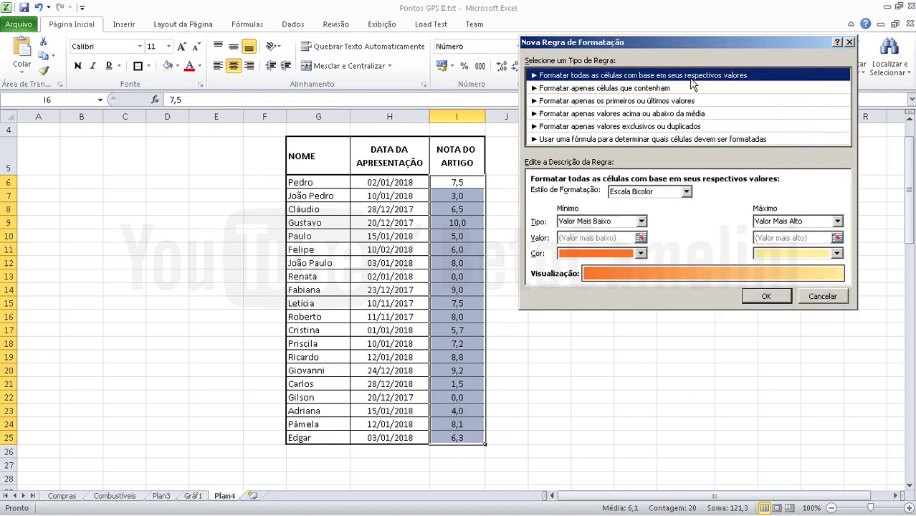
left_click(687, 192)
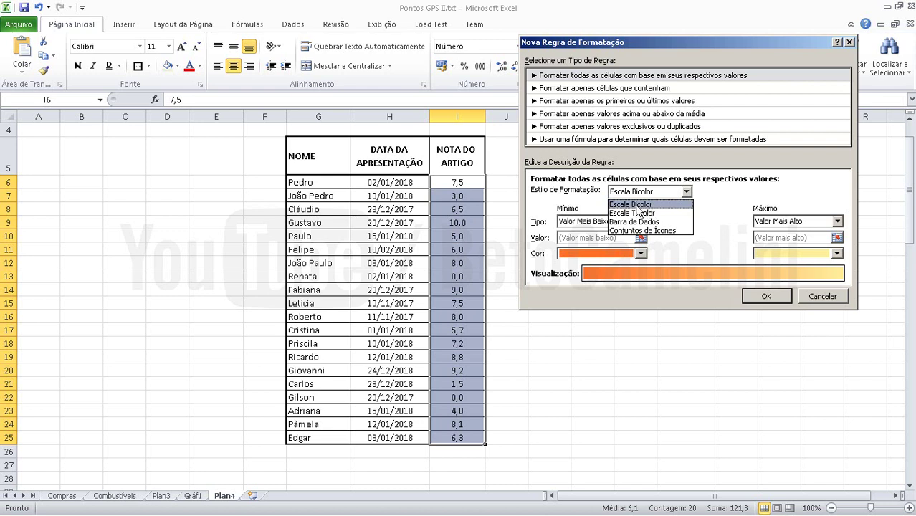
left_click(637, 207)
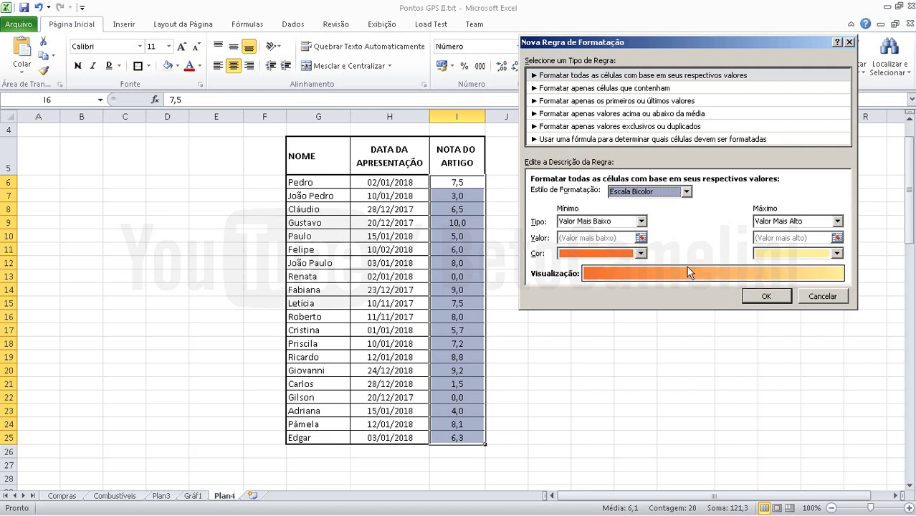
left_click(641, 254)
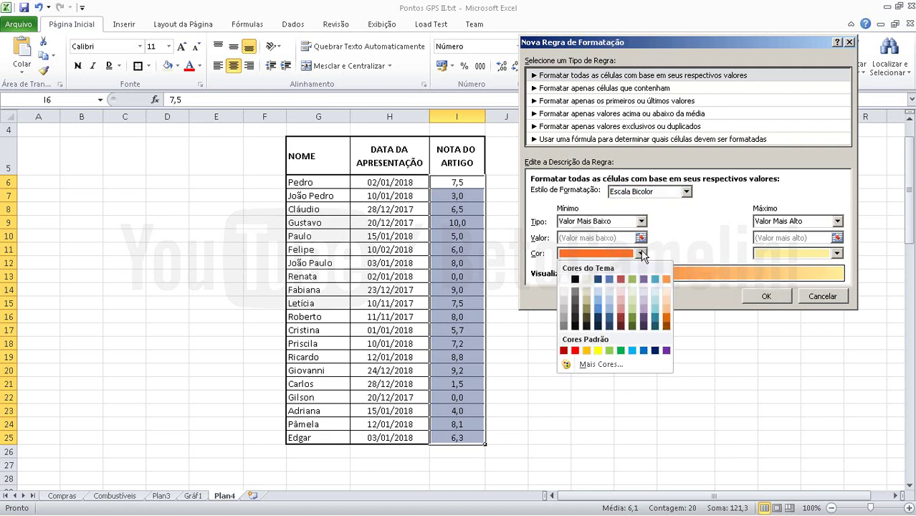
left_click(600, 279)
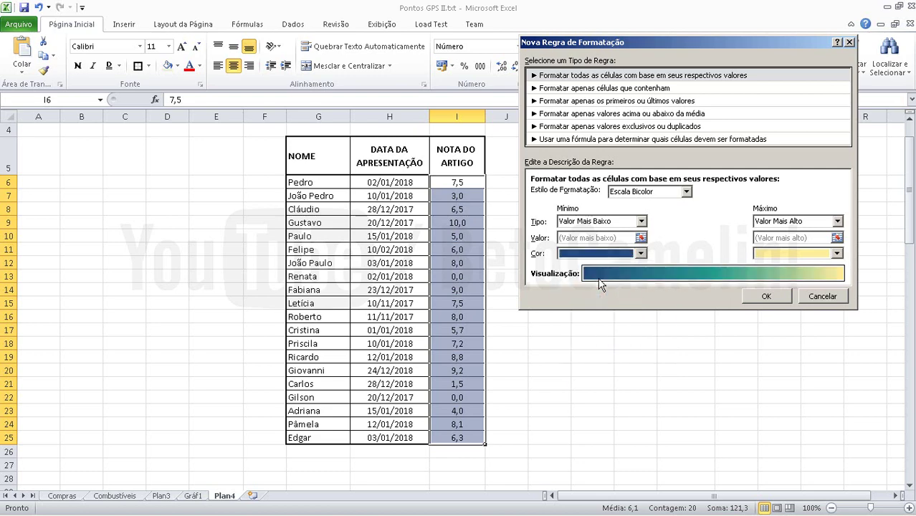
left_click(838, 254)
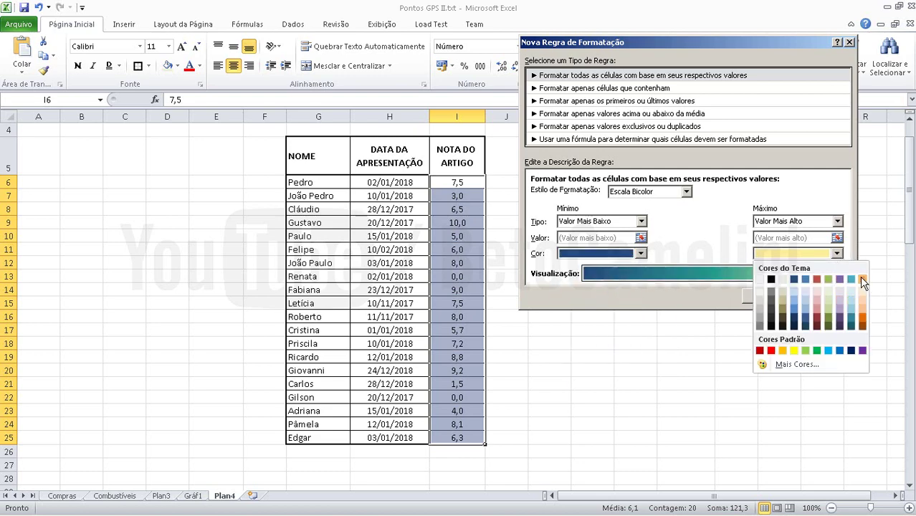
left_click(862, 279)
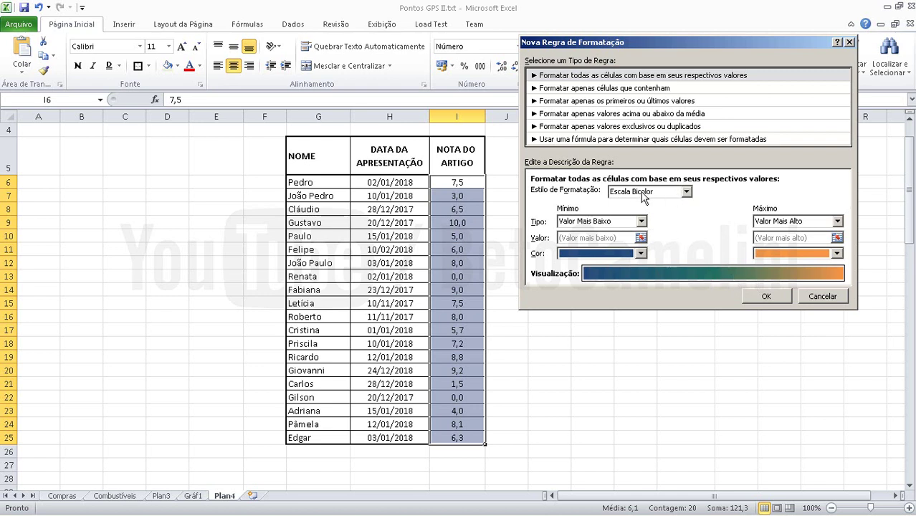
Set both the minimum and maximum types of the two-colour scale to Número.
left_click(638, 223)
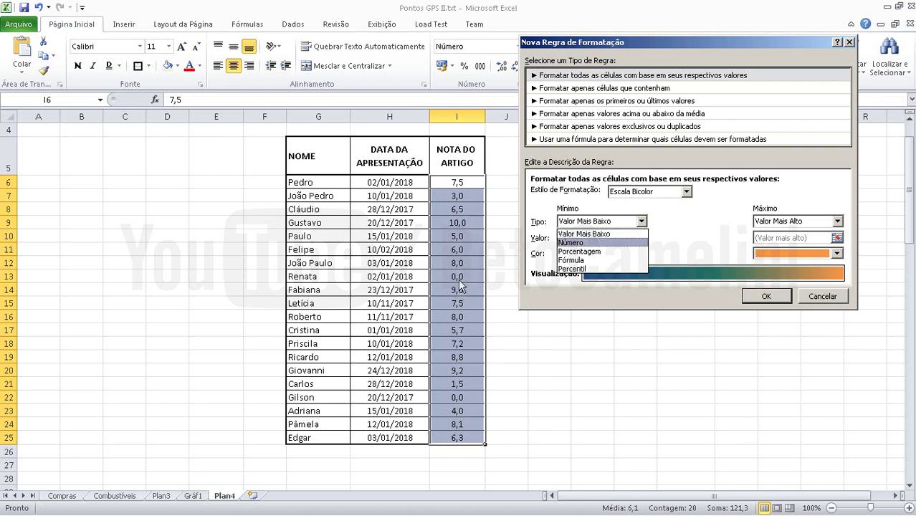
left_click(572, 243)
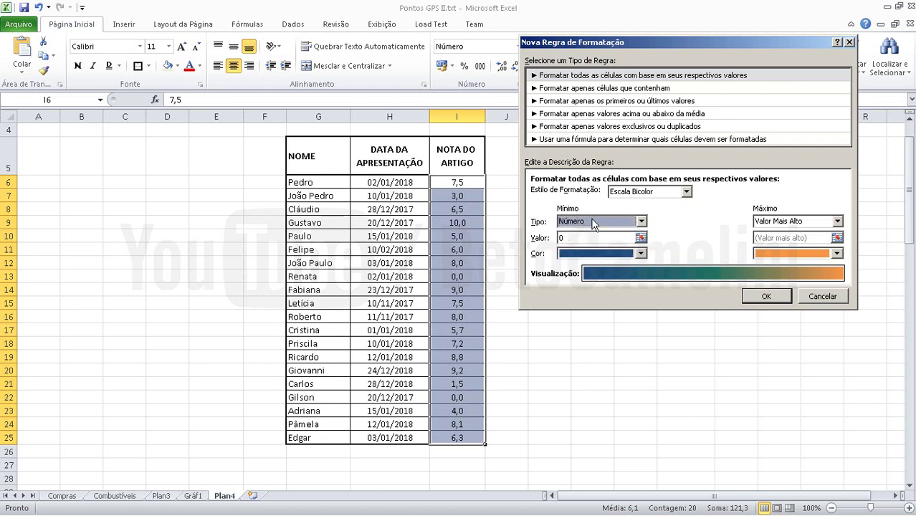
left_click(594, 222)
left_click(586, 235)
left_click(640, 222)
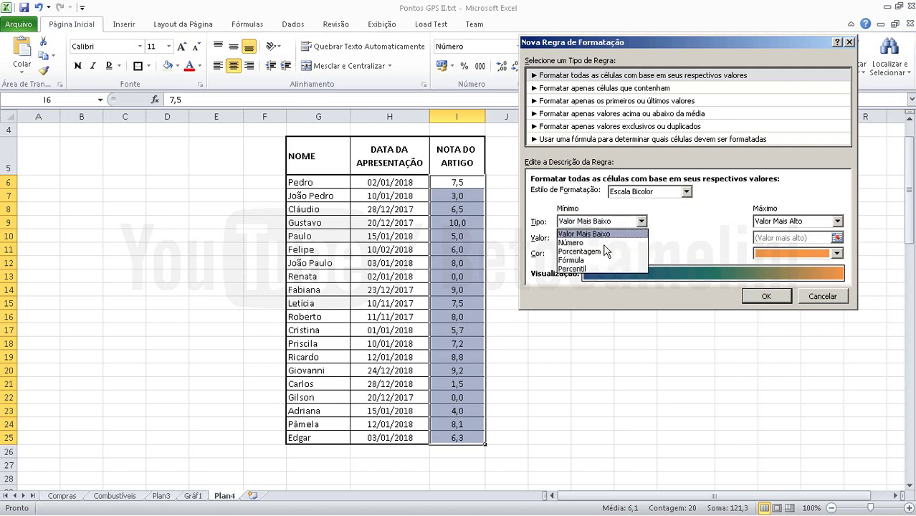
left_click(605, 245)
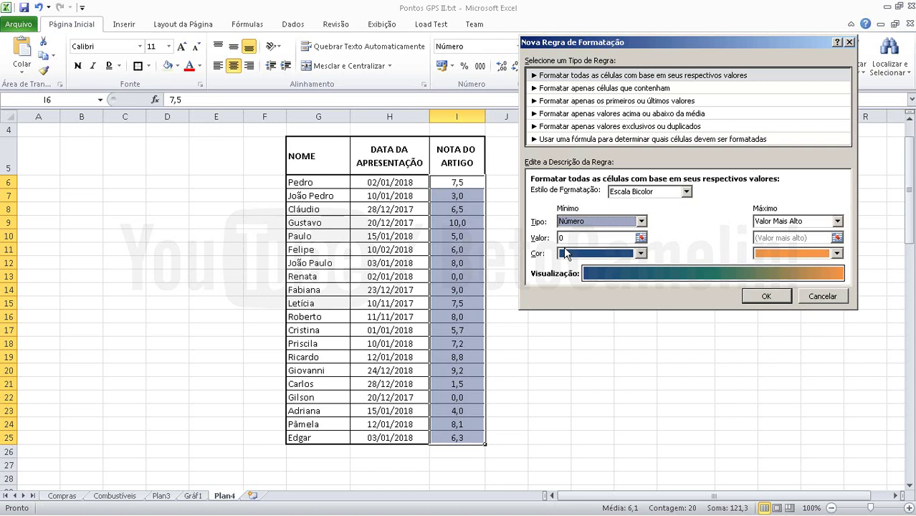
left_click(837, 221)
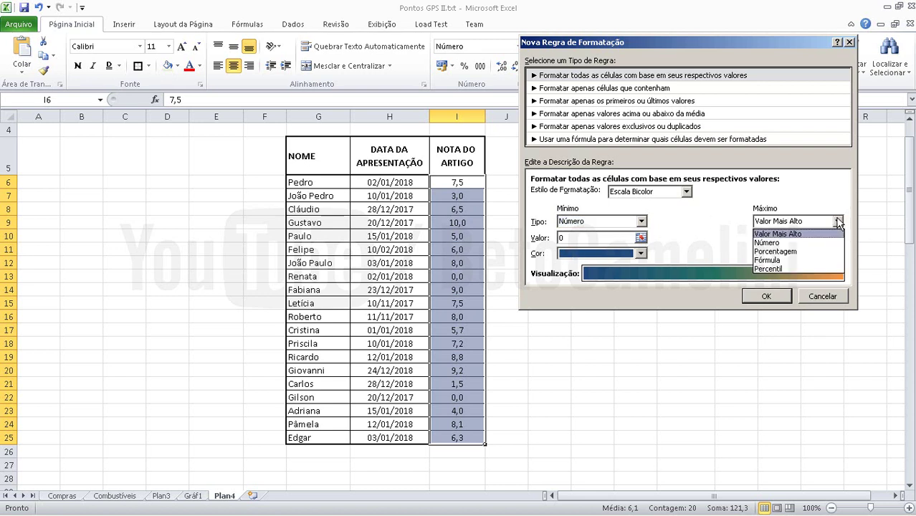
left_click(793, 244)
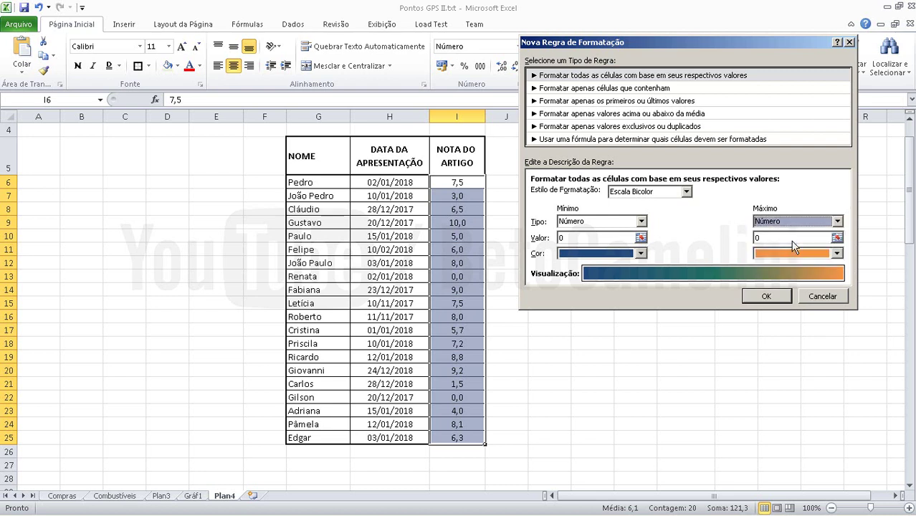
Set both the minimum and maximum types of the two-colour scale to Porcentagem.
left_click(642, 221)
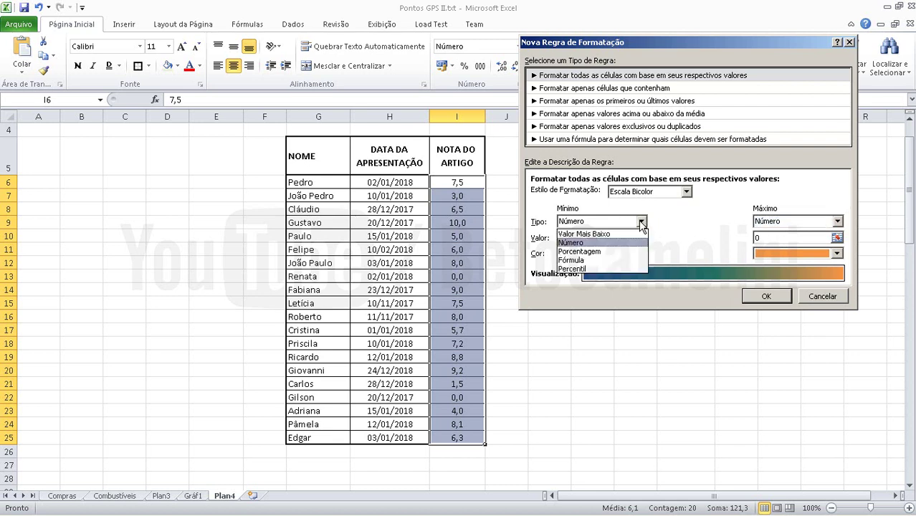
left_click(592, 252)
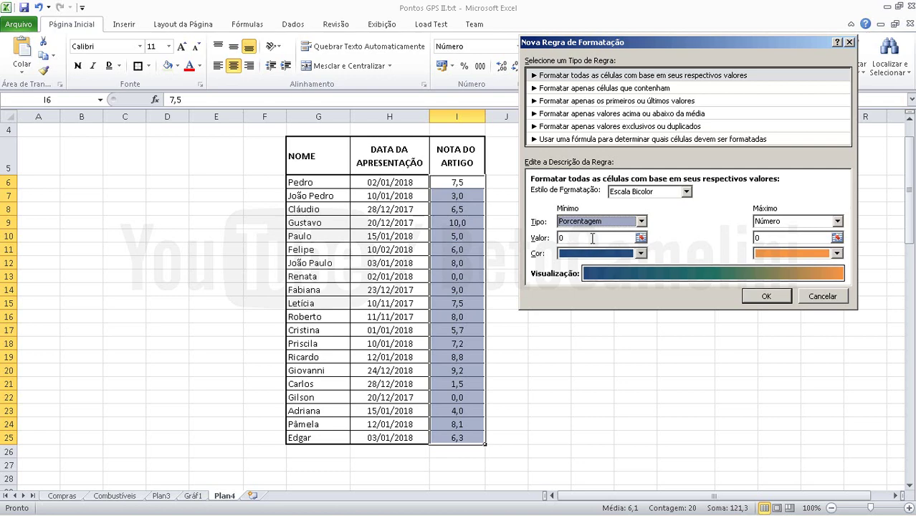
left_click(838, 222)
left_click(816, 255)
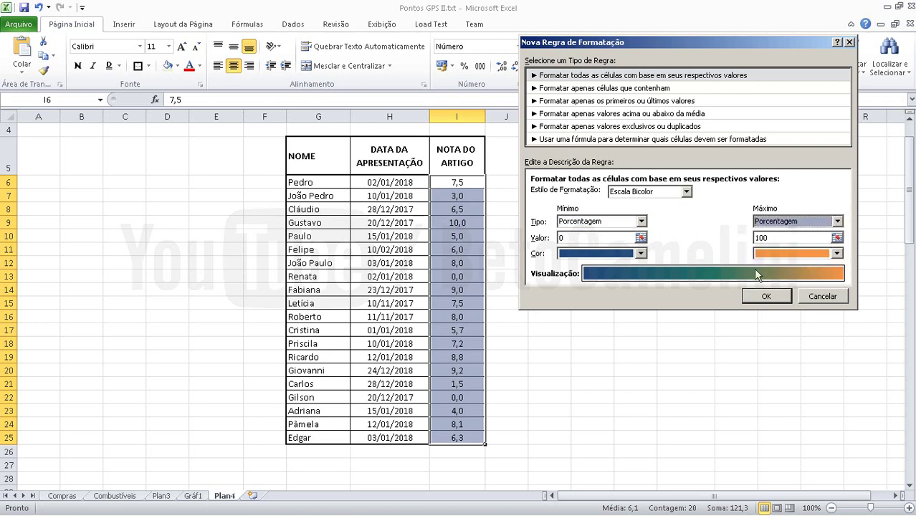
left_click(597, 239)
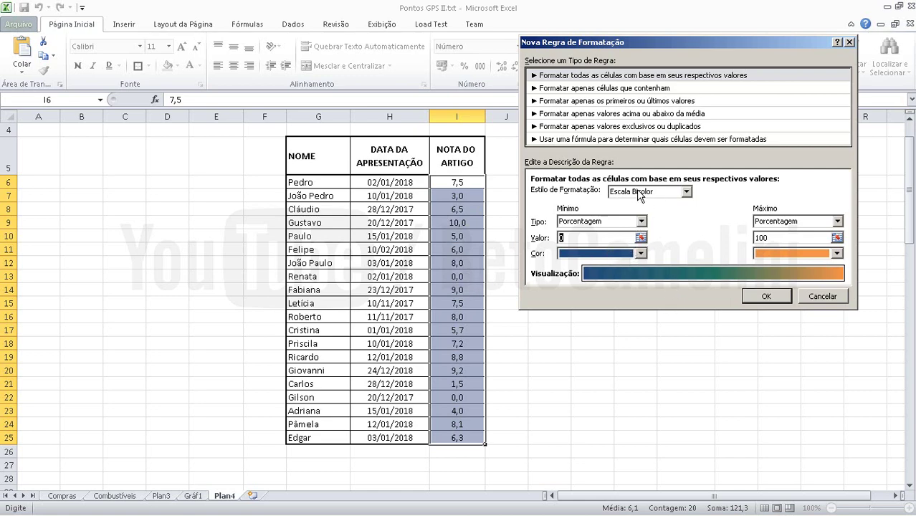
Change the rule's formatting style to Escala Tricolor and set the midpoint type to Porcentagem.
left_click(640, 192)
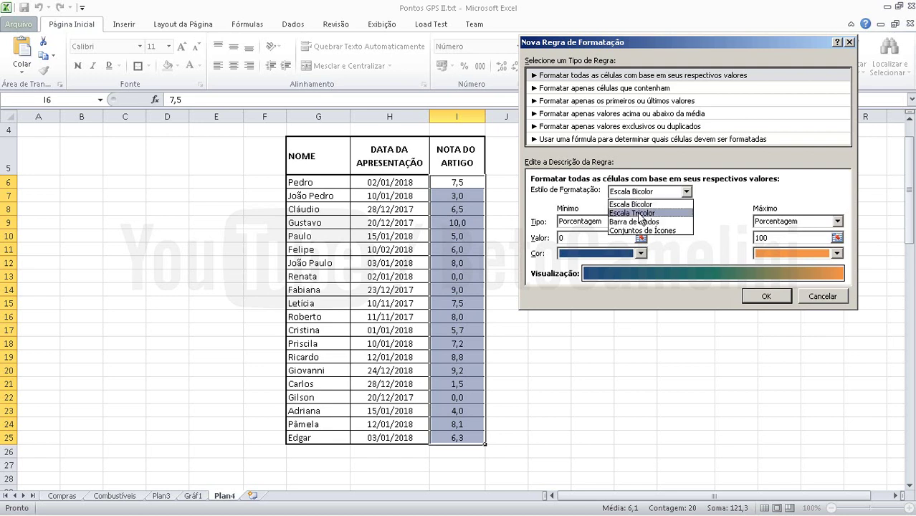
left_click(641, 213)
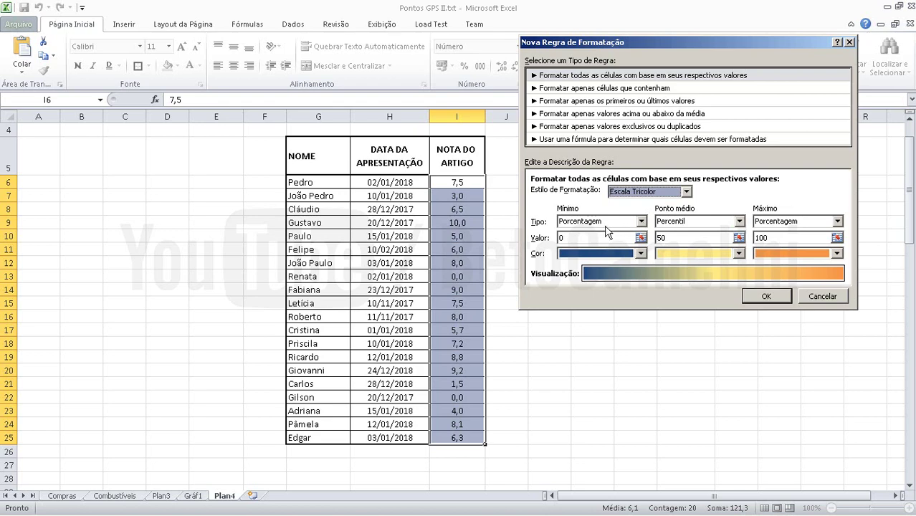
left_click(739, 222)
left_click(714, 243)
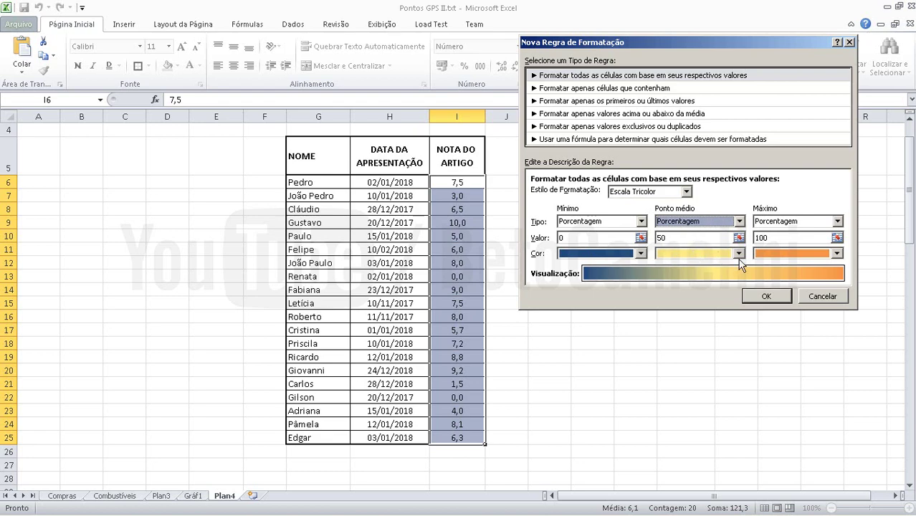
double_click(658, 238)
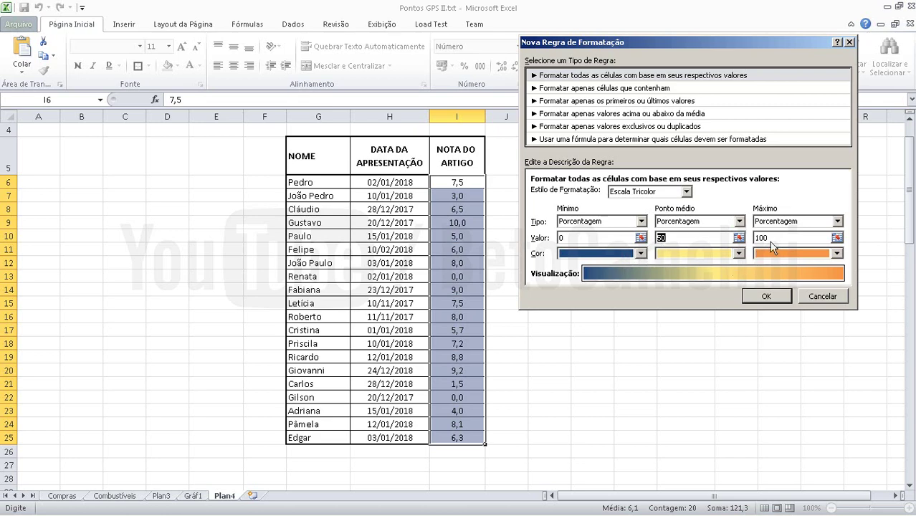
left_click(641, 221)
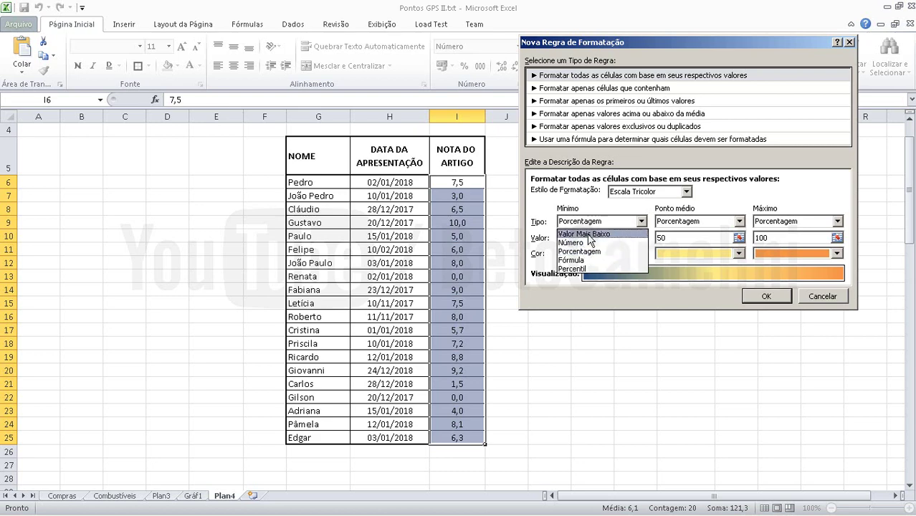
left_click(723, 225)
left_click(723, 226)
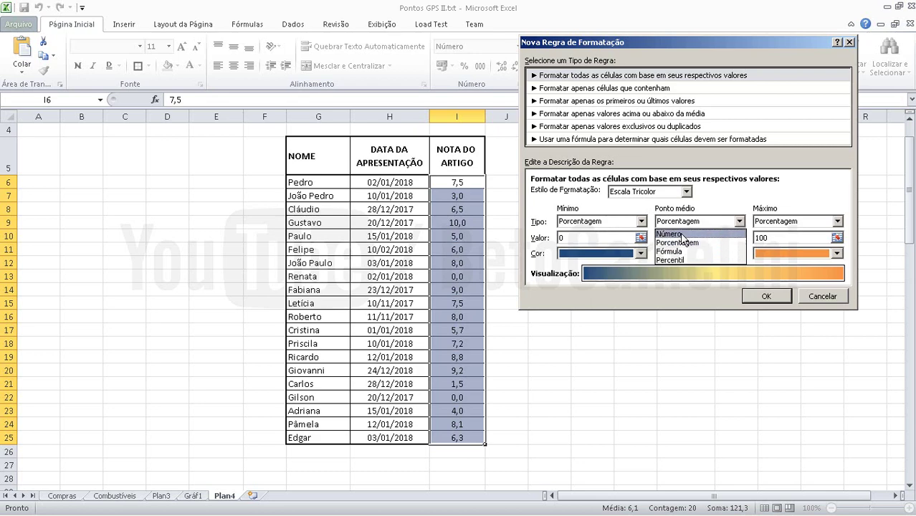
Set the minimum, midpoint and maximum types of the three-colour scale to Fórmula.
left_click(641, 224)
left_click(640, 222)
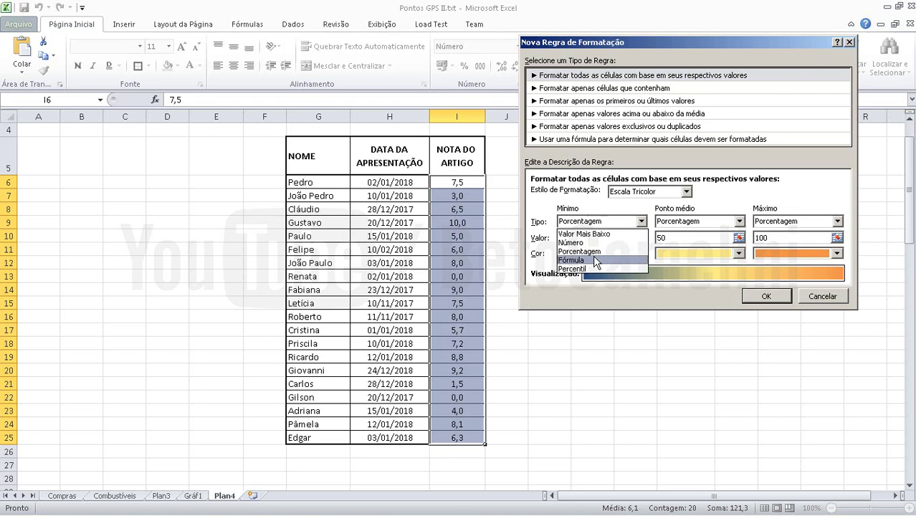
left_click(595, 260)
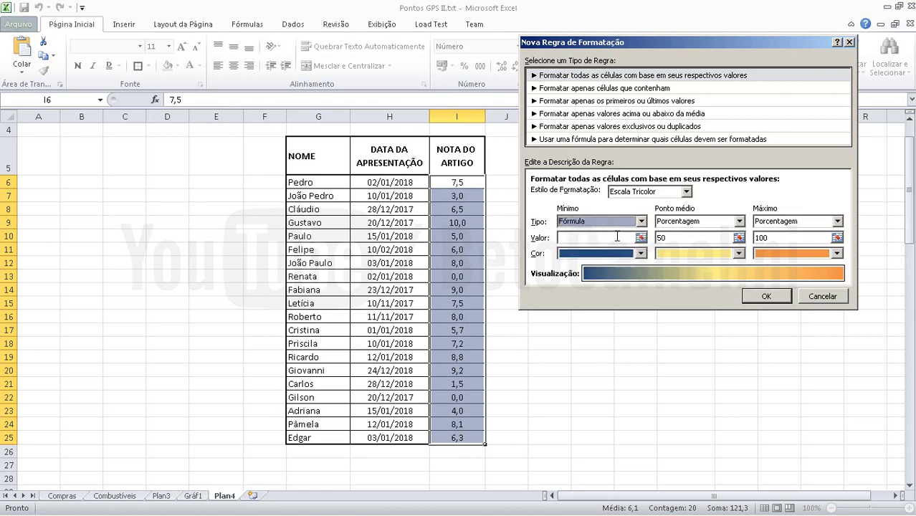
left_click(694, 221)
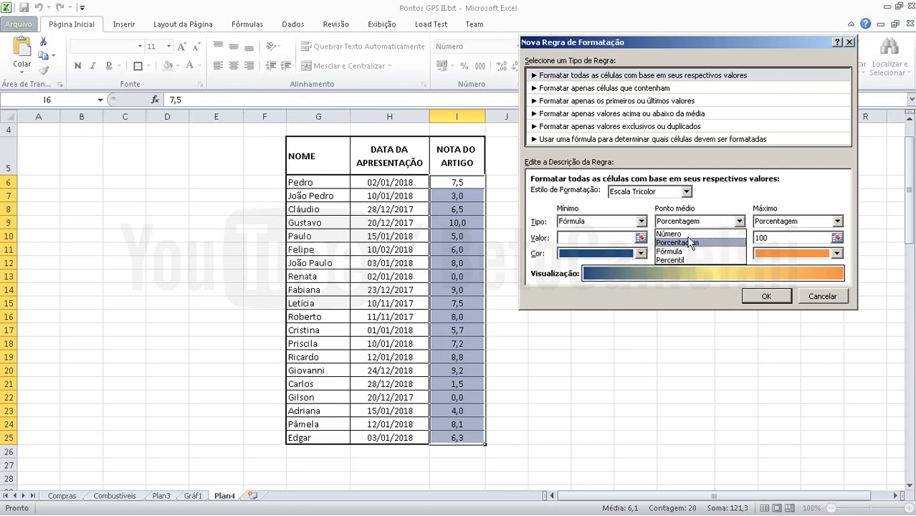
left_click(685, 254)
left_click(797, 223)
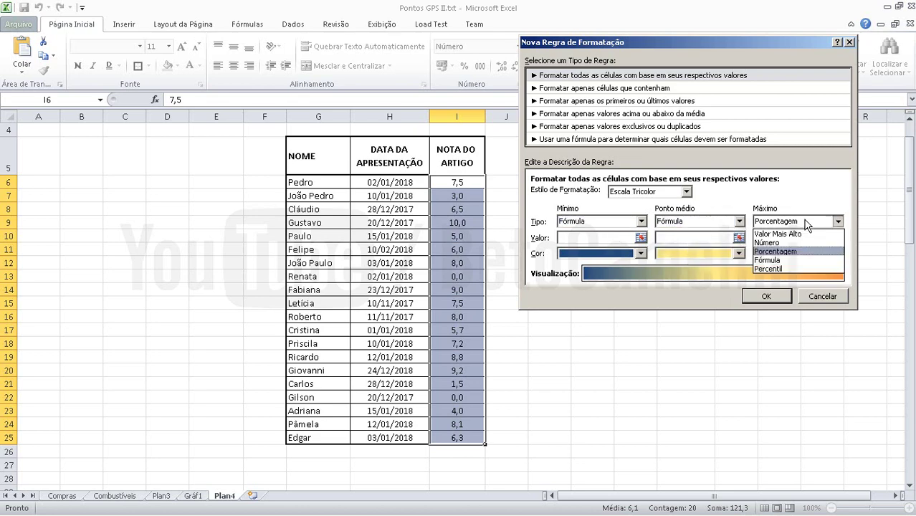
left_click(801, 258)
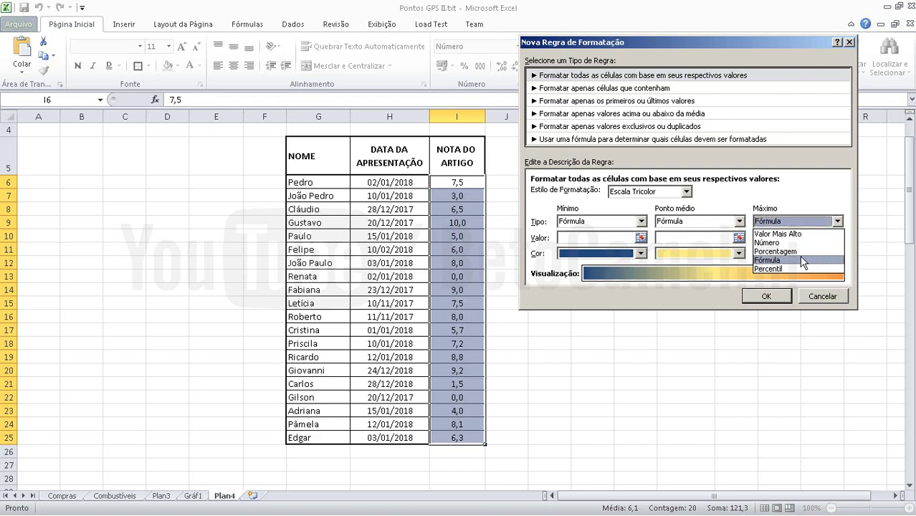
Set the minimum, midpoint and maximum types of the three-colour scale to Percentil.
left_click(642, 224)
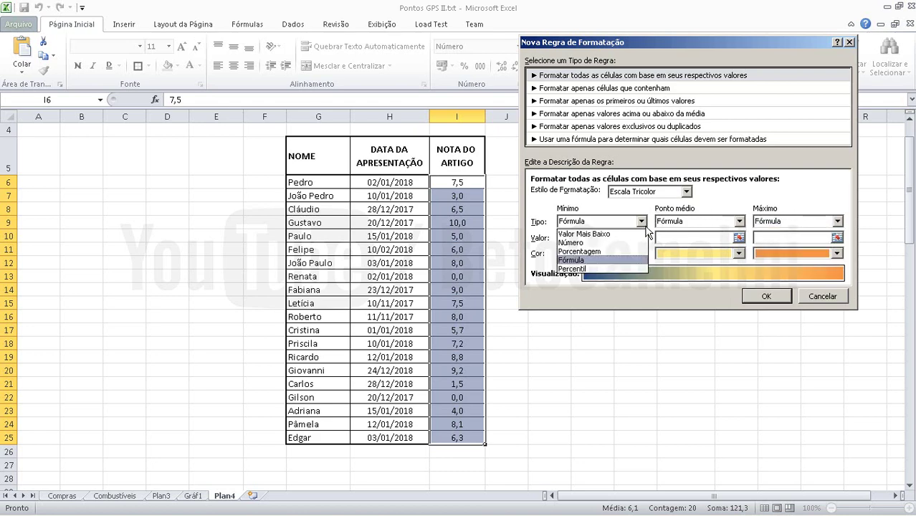
left_click(615, 267)
left_click(739, 222)
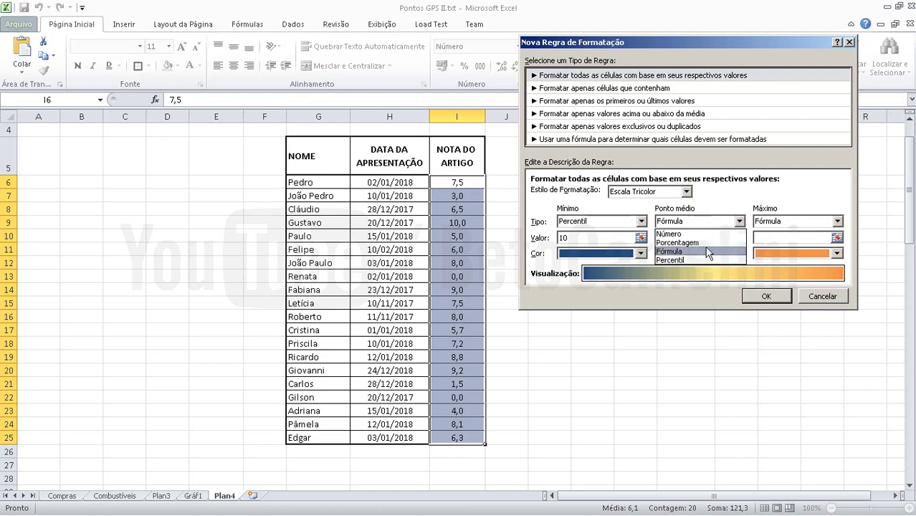
left_click(702, 268)
left_click(835, 225)
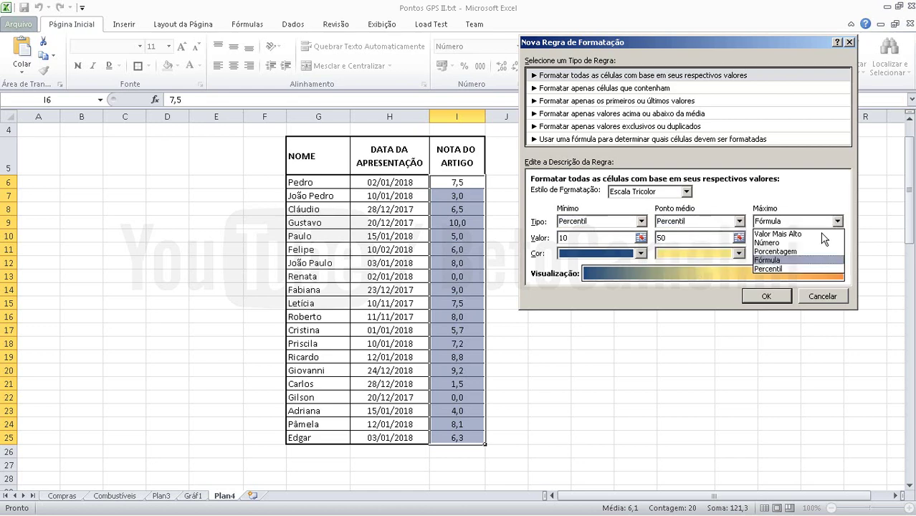
left_click(795, 269)
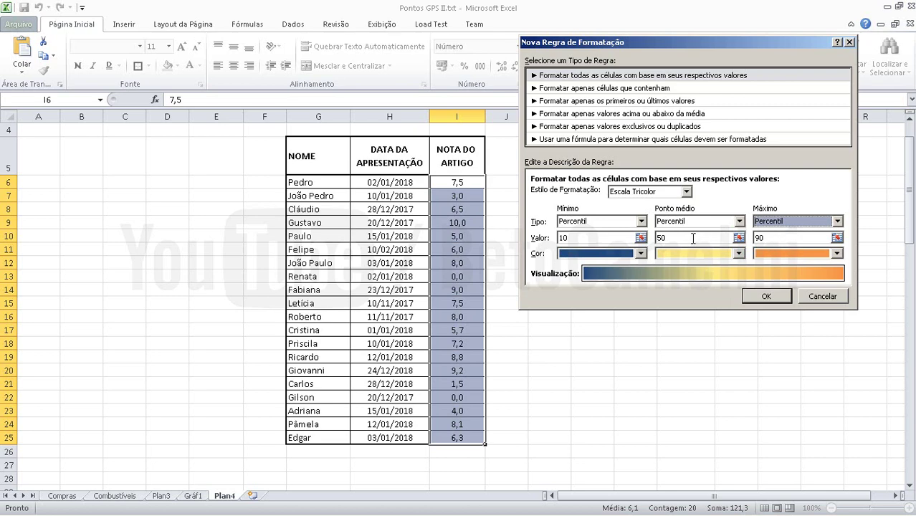
Set the minimum, midpoint and maximum types of the three-colour scale to Porcentagem.
left_click(641, 223)
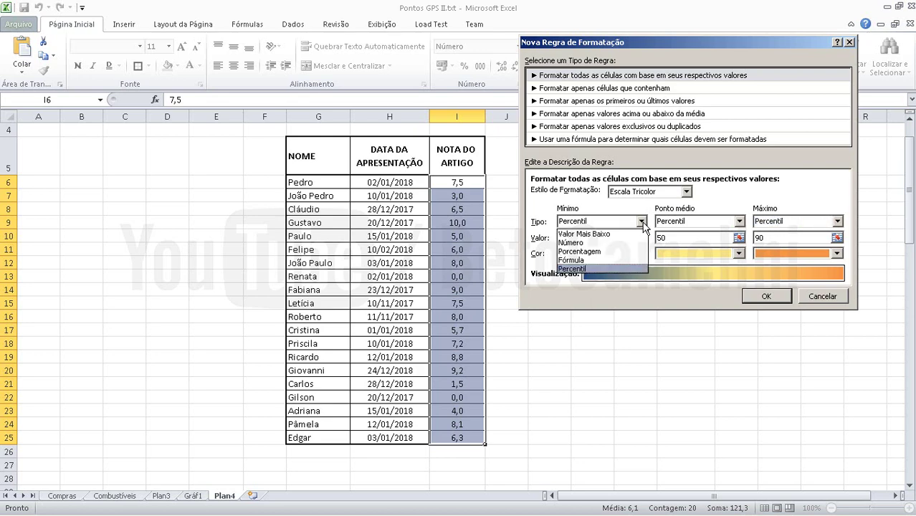
left_click(585, 251)
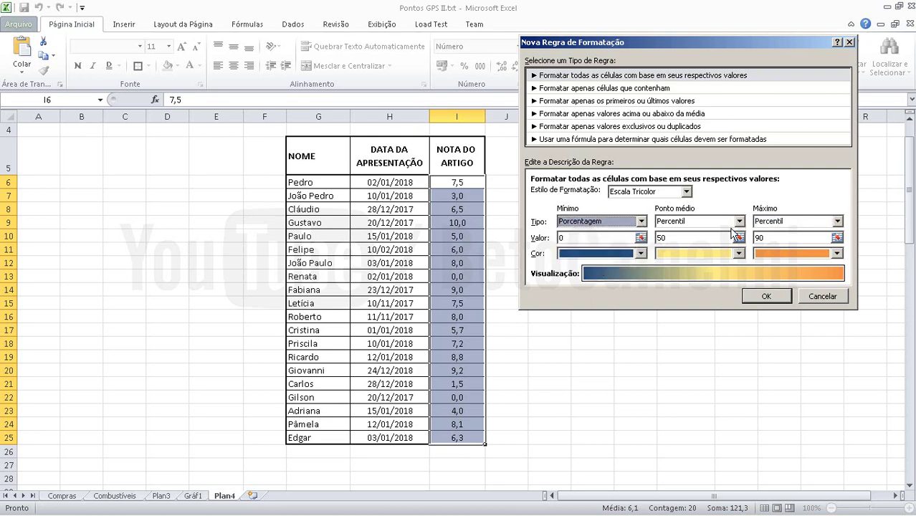
left_click(739, 221)
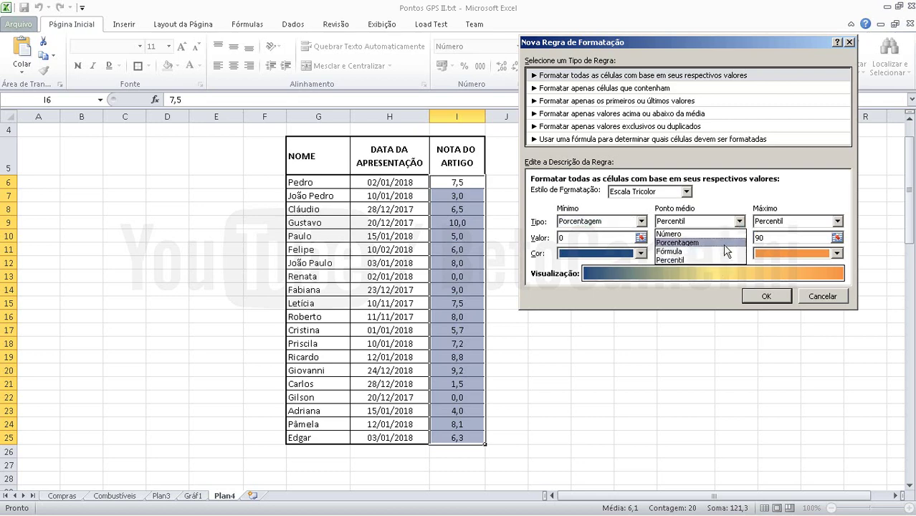
left_click(726, 244)
left_click(838, 222)
left_click(796, 250)
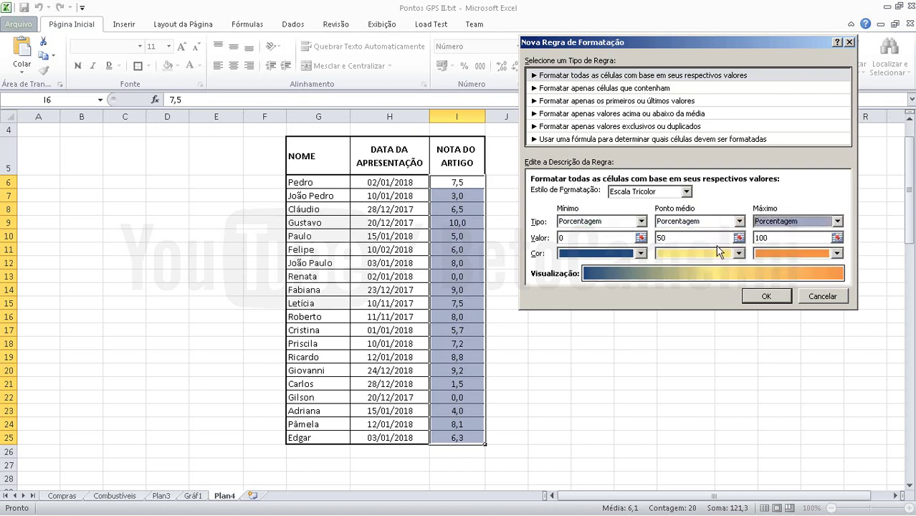
Set the midpoint value of the three-colour scale to 80 percent and apply the rule to the grades.
left_click(584, 237)
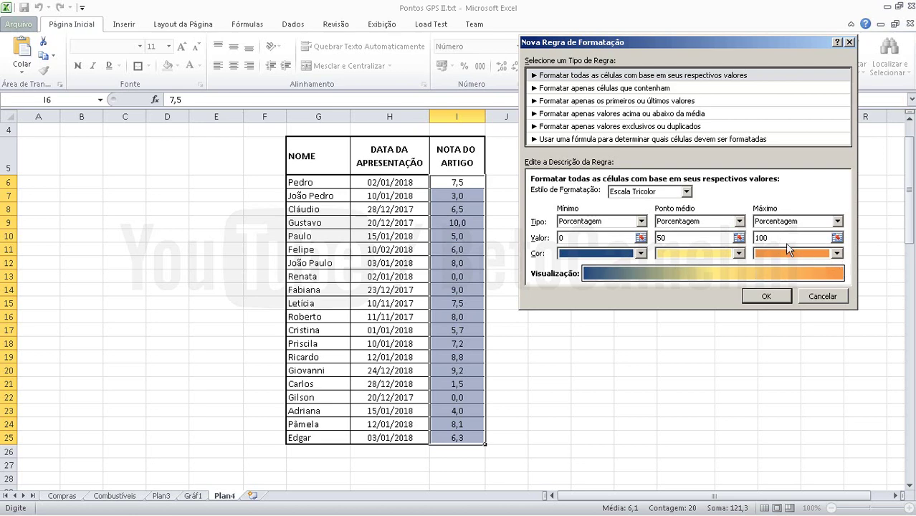
left_click(659, 238)
key("Delete")
type("8")
left_click(767, 296)
left_click(583, 361)
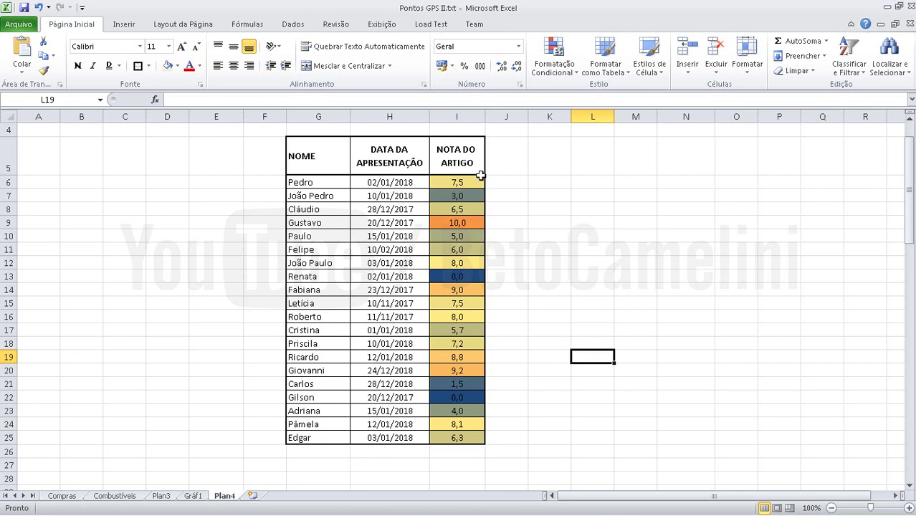
Clear the conditional formatting rules from the article grades in I6:I25.
left_click_drag(468, 181, 462, 435)
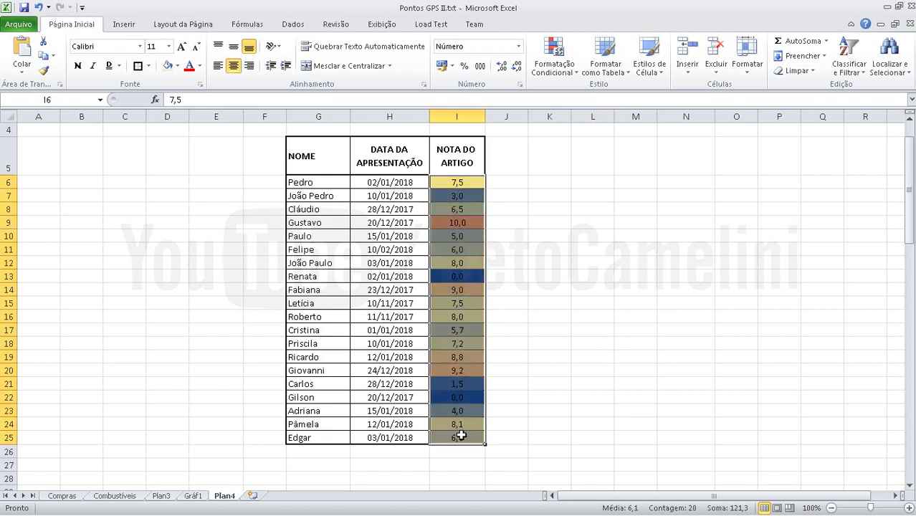
left_click(567, 75)
mouse_move(604, 259)
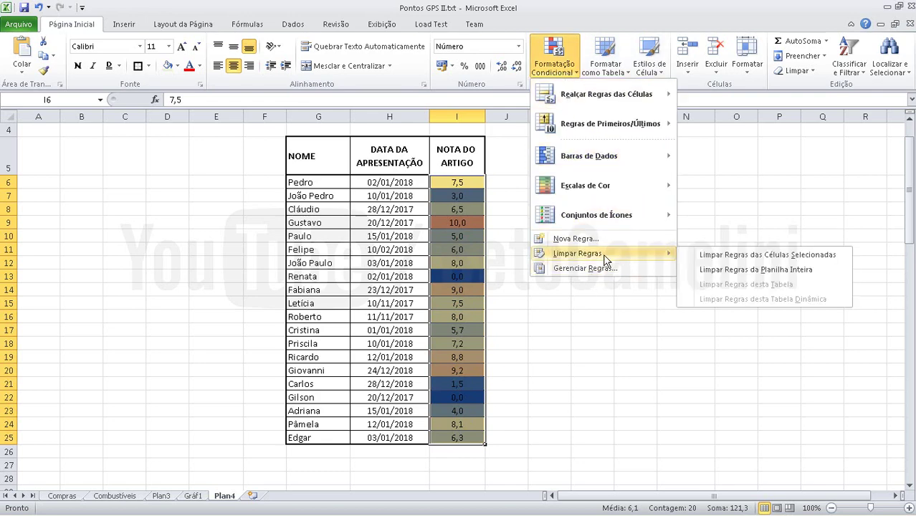
left_click(785, 258)
left_click(507, 303)
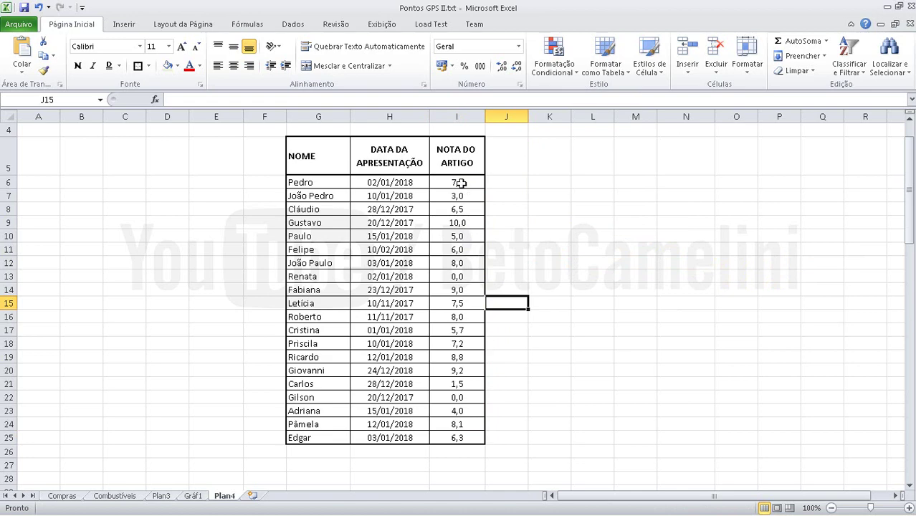
Try a new Barra de Dados rule with its default settings on the grades in I6:I25, and undo it.
left_click_drag(462, 183, 448, 434)
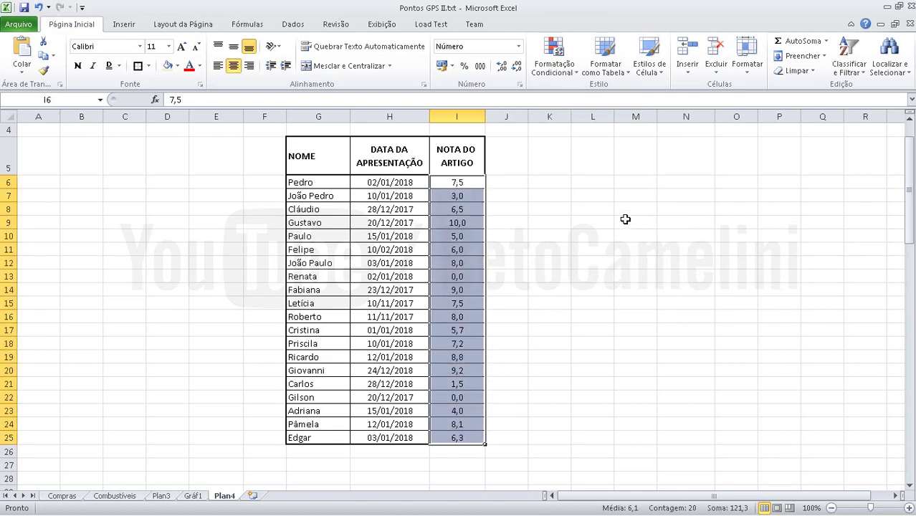
left_click(578, 72)
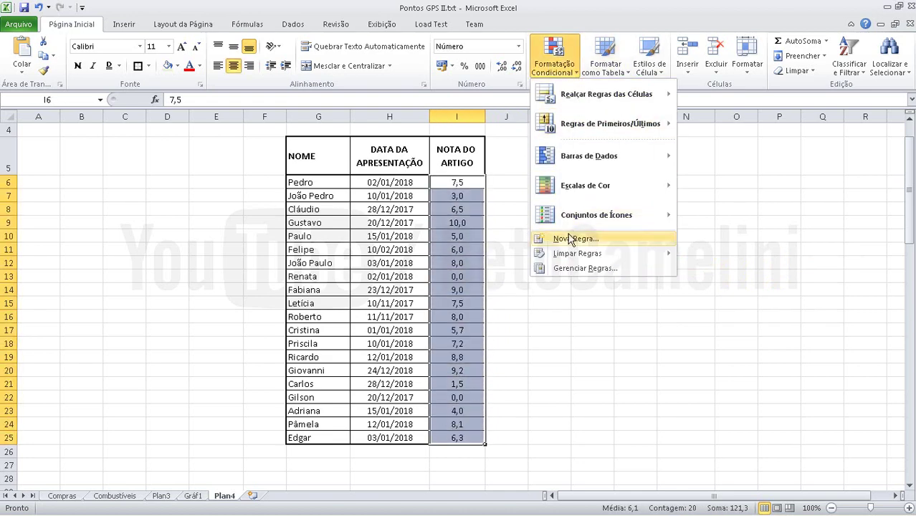
left_click(610, 184)
left_click(670, 192)
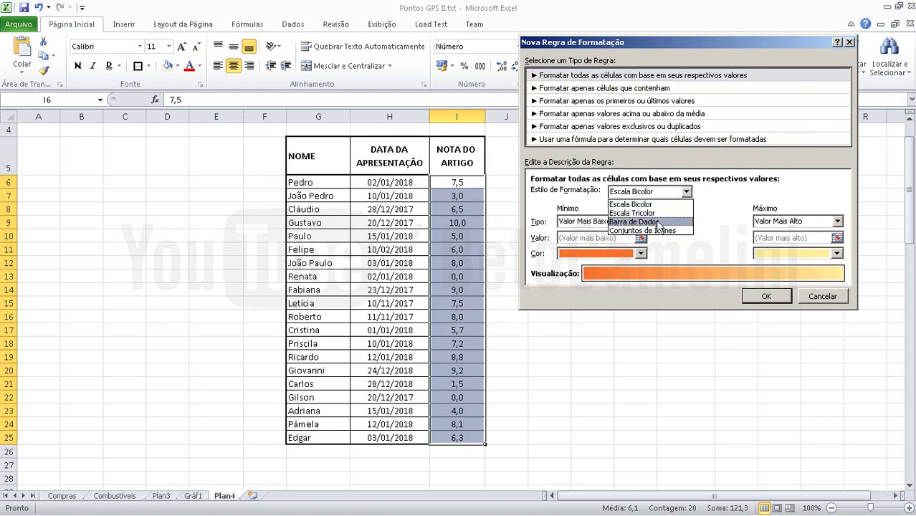
left_click(658, 222)
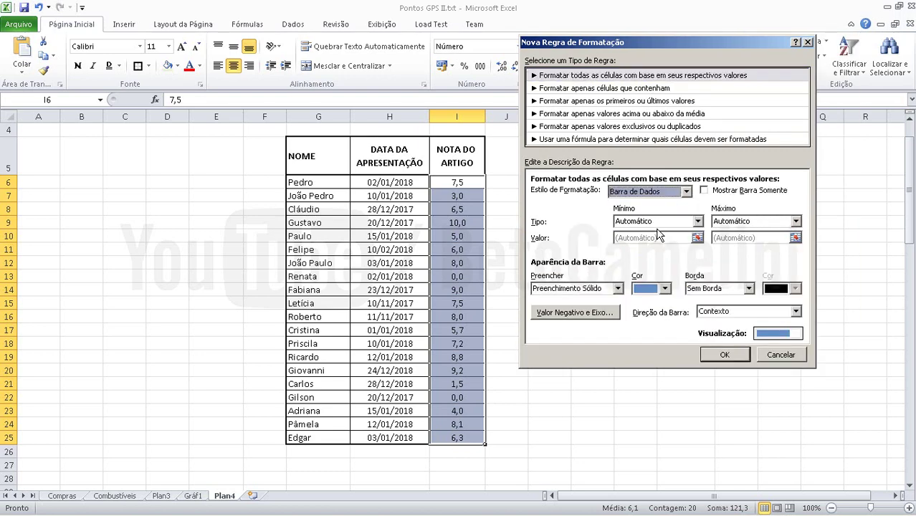
left_click(725, 355)
left_click(535, 370)
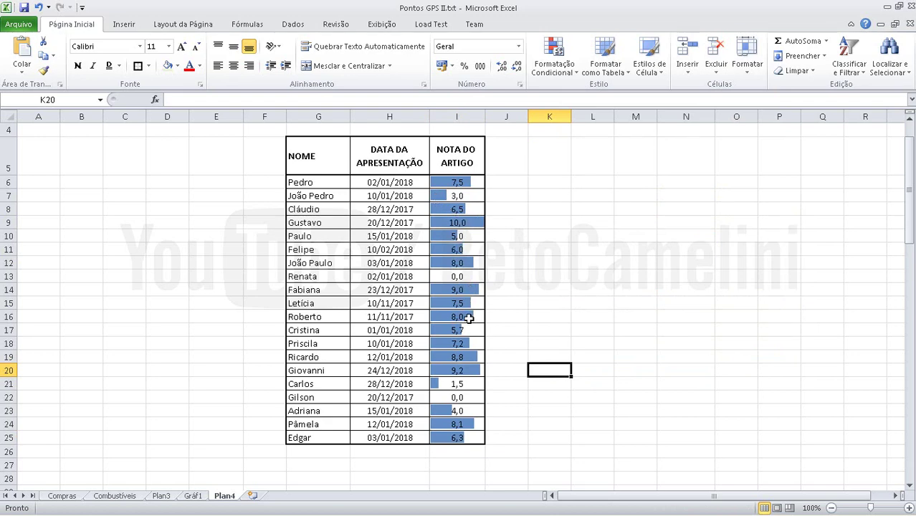
key("ctrl+z")
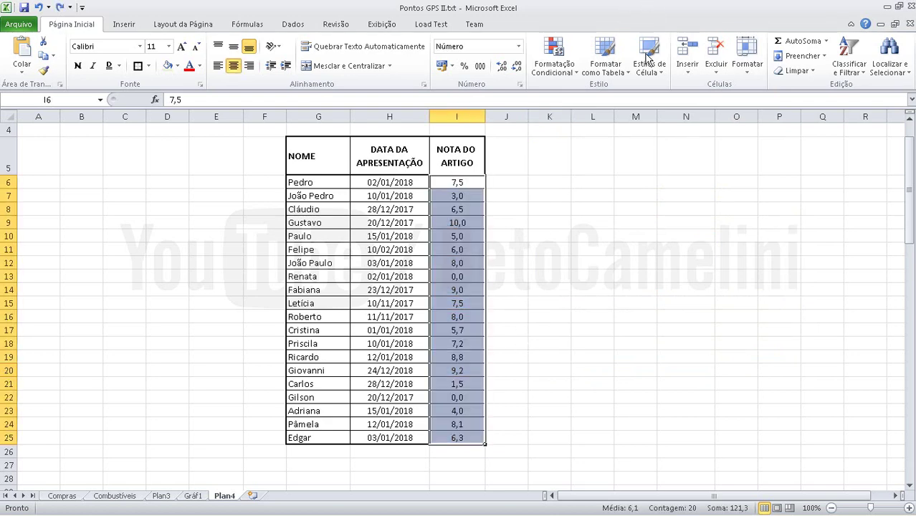
Start a new formatting rule for the grades in I6:I25 with the Barra de Dados style.
left_click(554, 63)
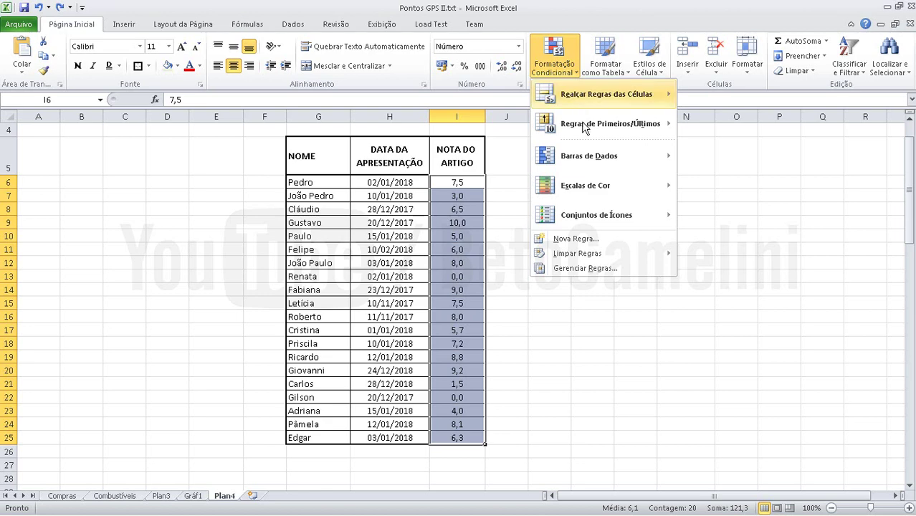
left_click(597, 240)
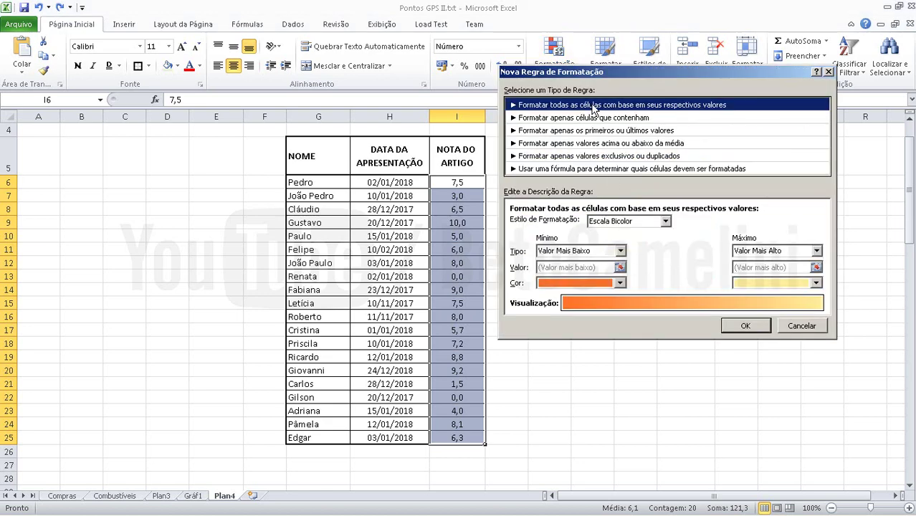
left_click(629, 222)
left_click(625, 251)
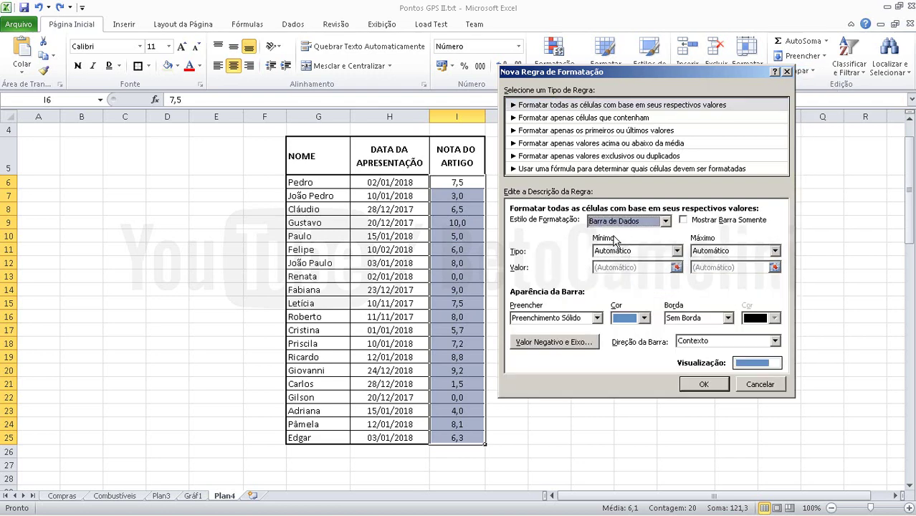
left_click(677, 252)
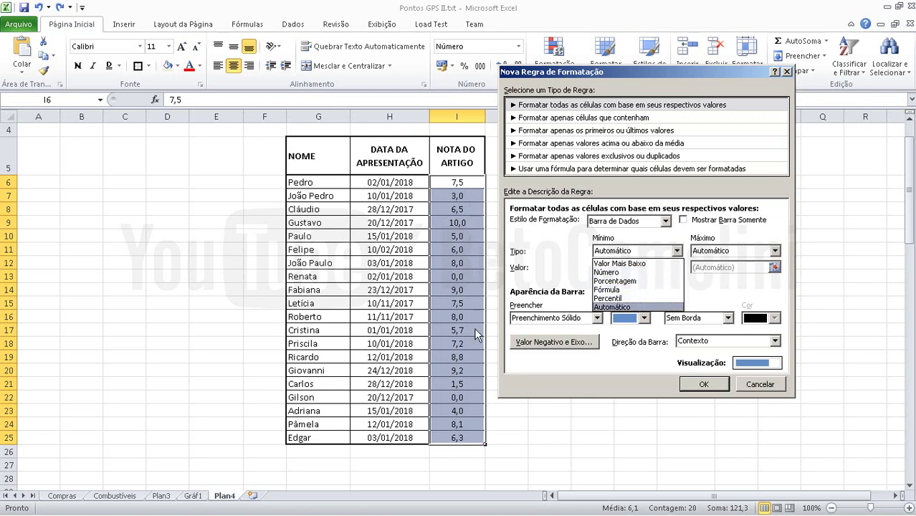
left_click(720, 298)
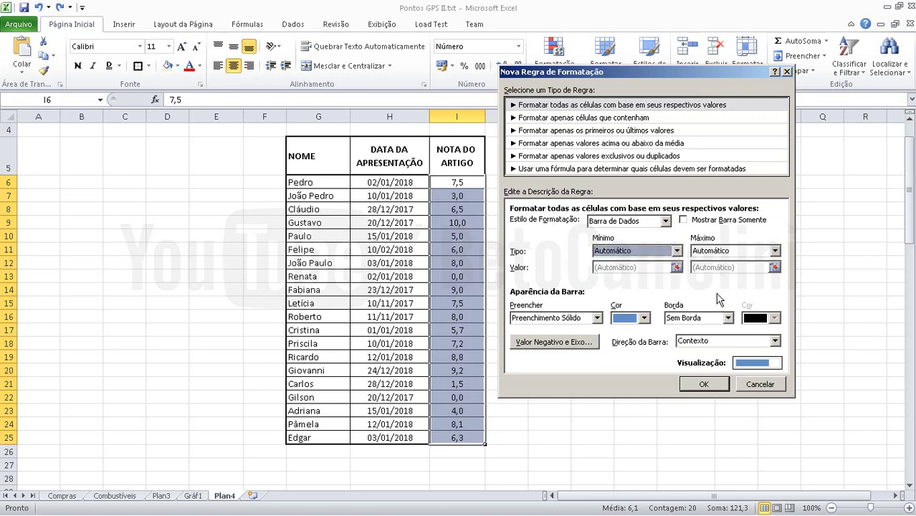
left_click(742, 253)
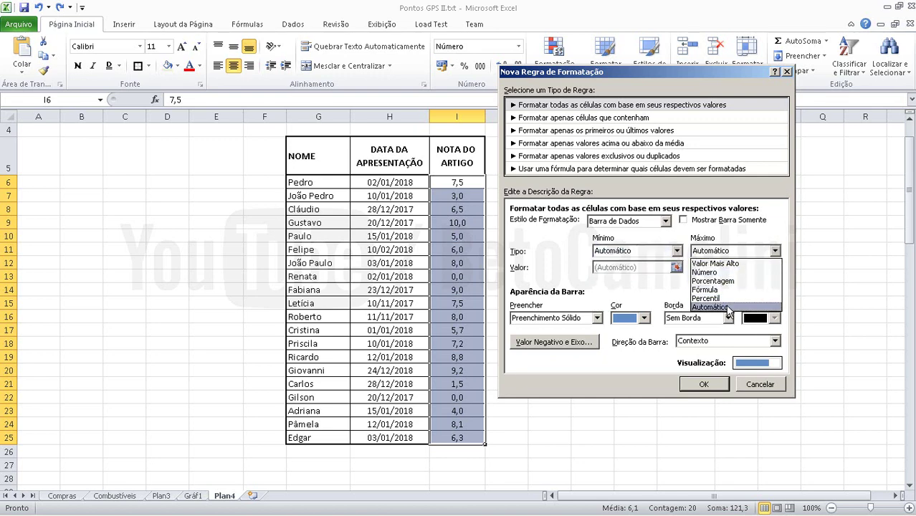
left_click(751, 240)
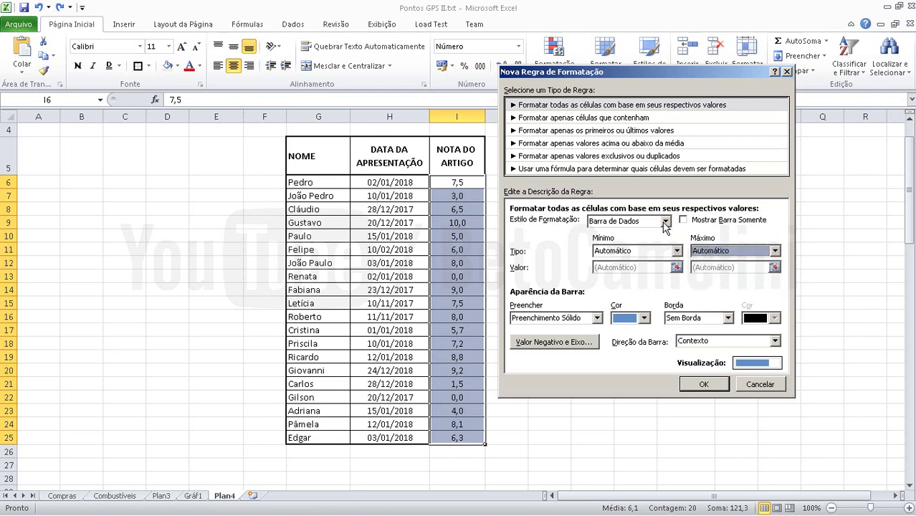
left_click(665, 220)
left_click(665, 221)
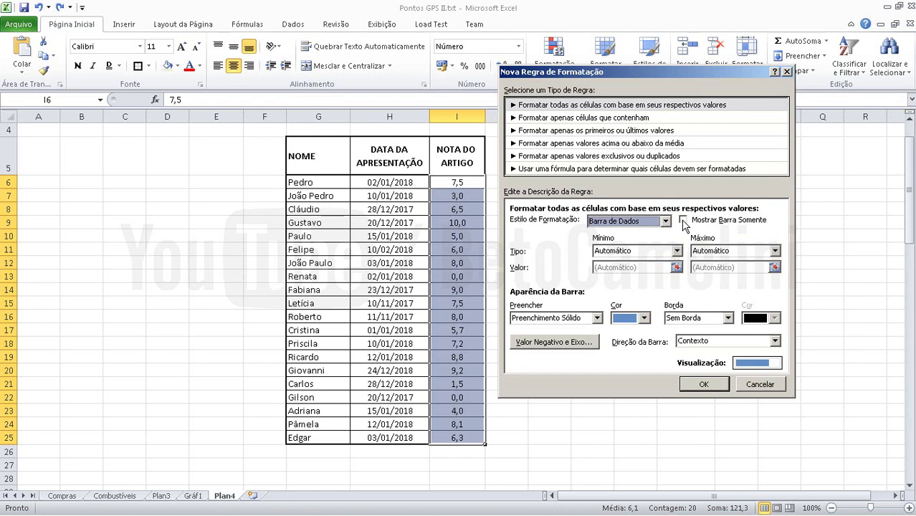
Enable Mostrar Barra Somente for the new data bar rule and apply it to the grades in I6:I25.
left_click(684, 221)
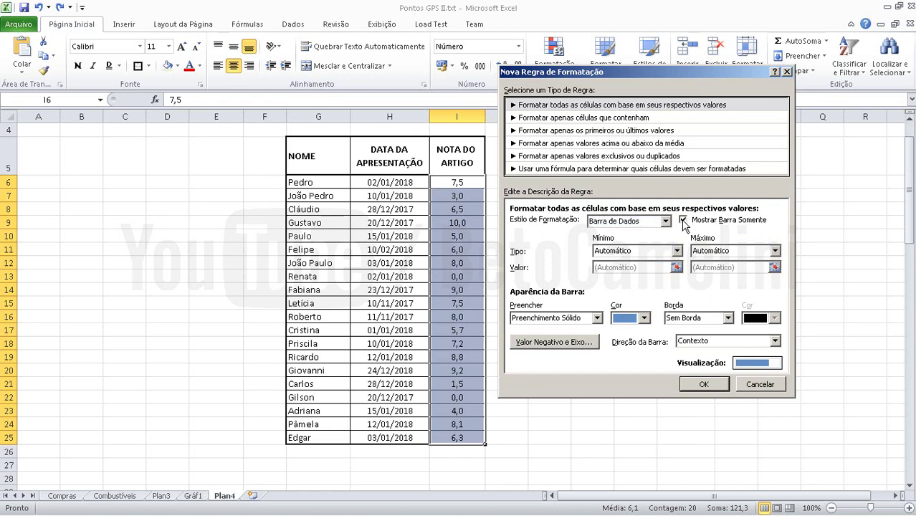
left_click(710, 386)
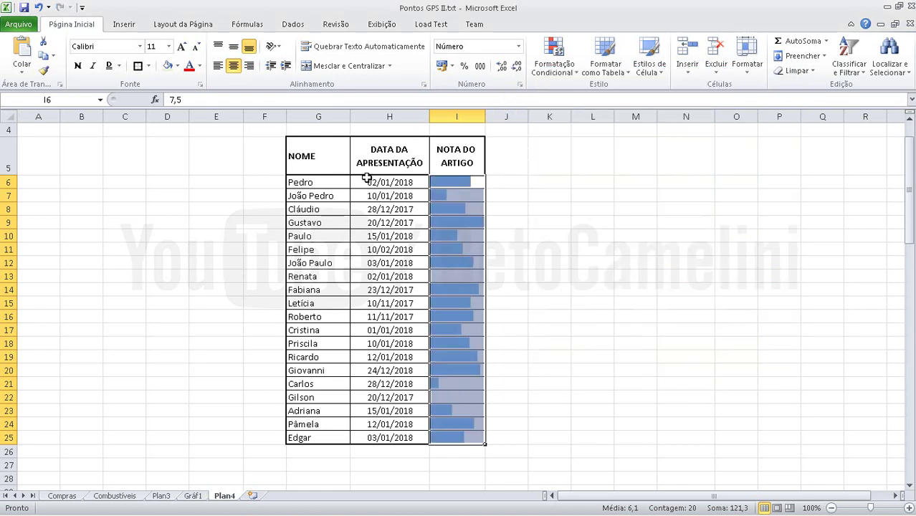
left_click(551, 357)
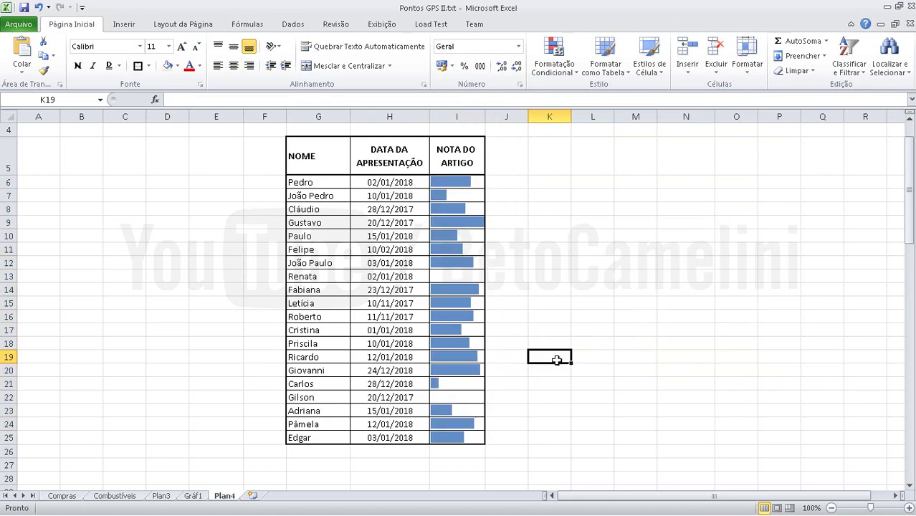
Edit the data bar rule of the grades in I6:I25 and disable Mostrar Barra Somente.
left_click_drag(443, 180, 472, 436)
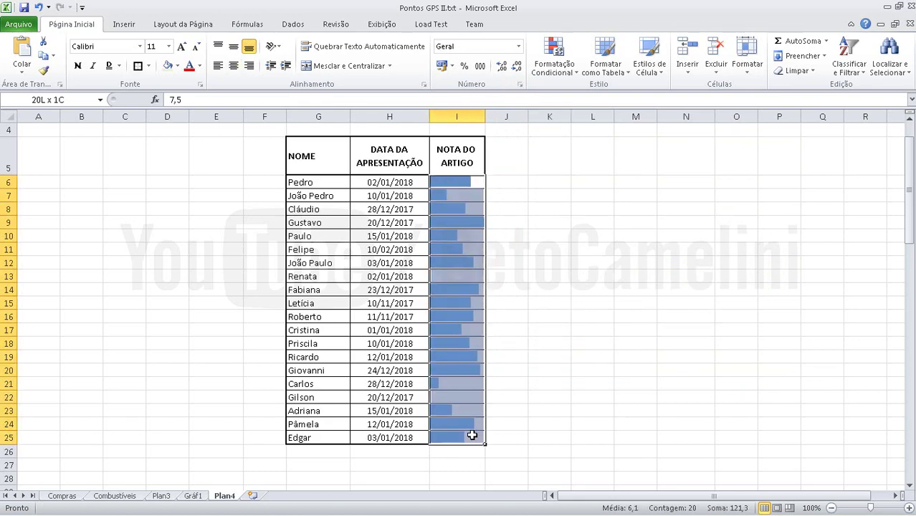
left_click(553, 66)
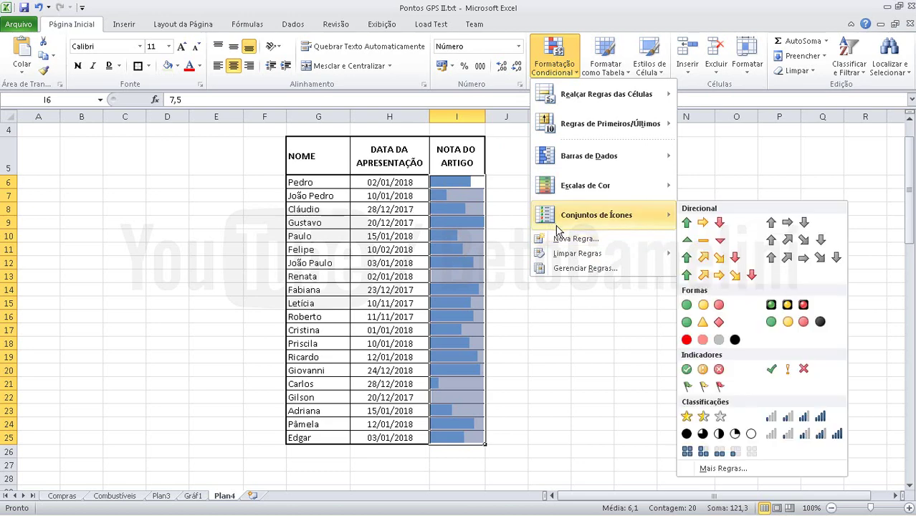
left_click(566, 268)
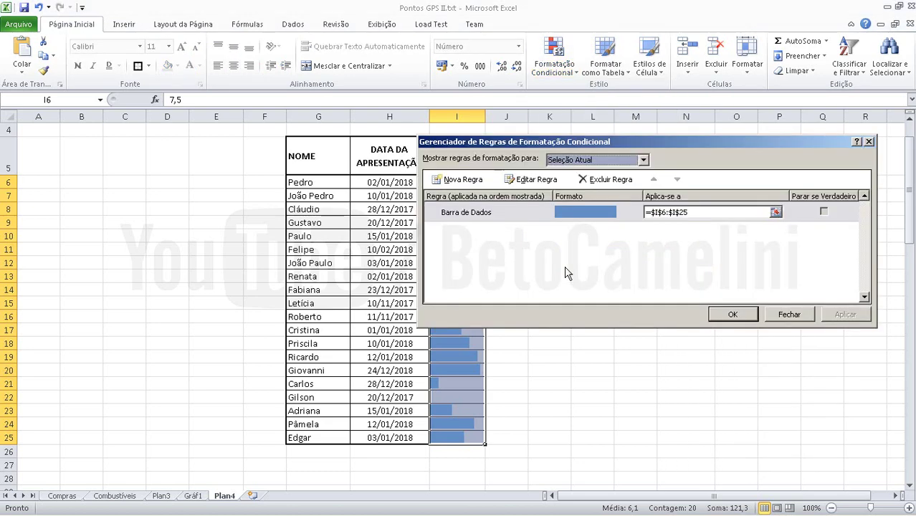
left_click(534, 212)
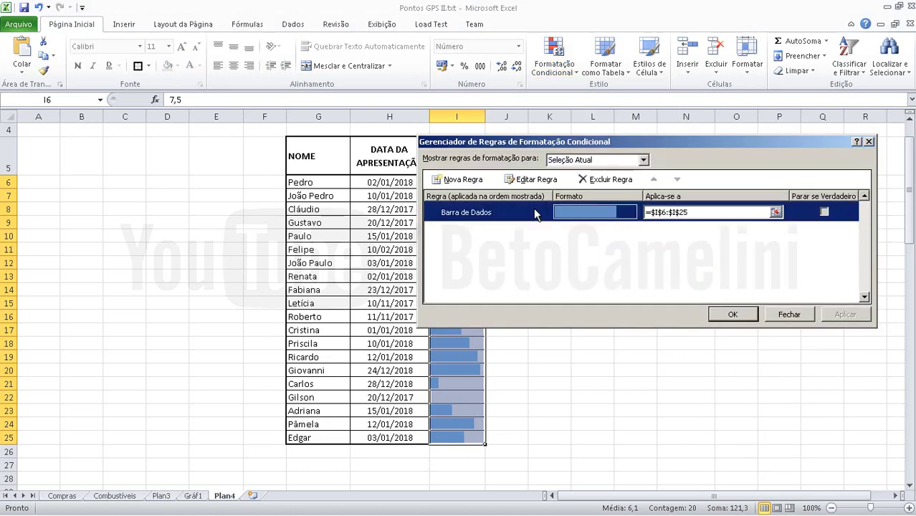
left_click(534, 179)
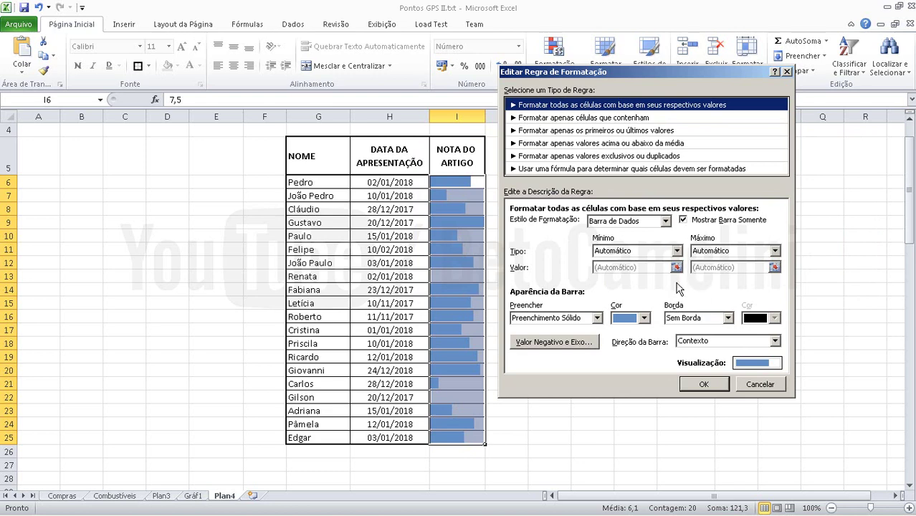
left_click(684, 221)
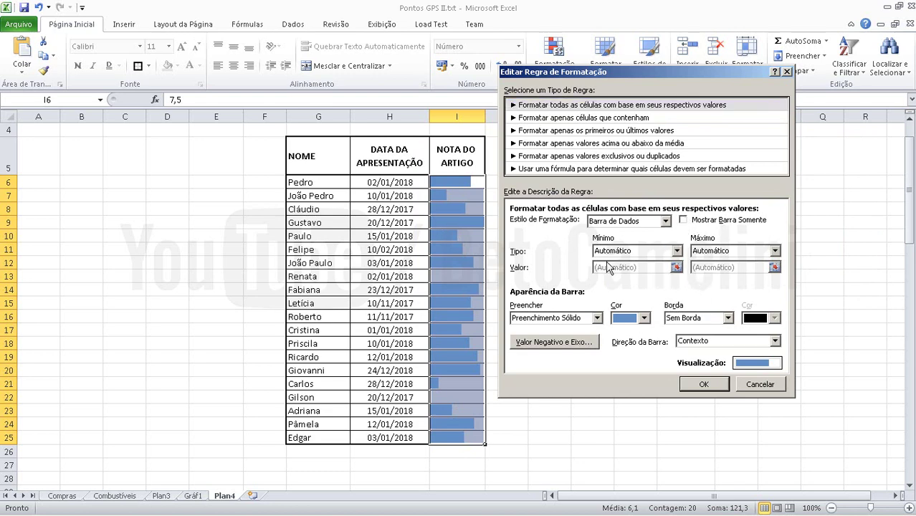
Give the data bars a Preenchimento Gradual fill with a Borda Sólida border and apply the edited rule.
left_click(597, 318)
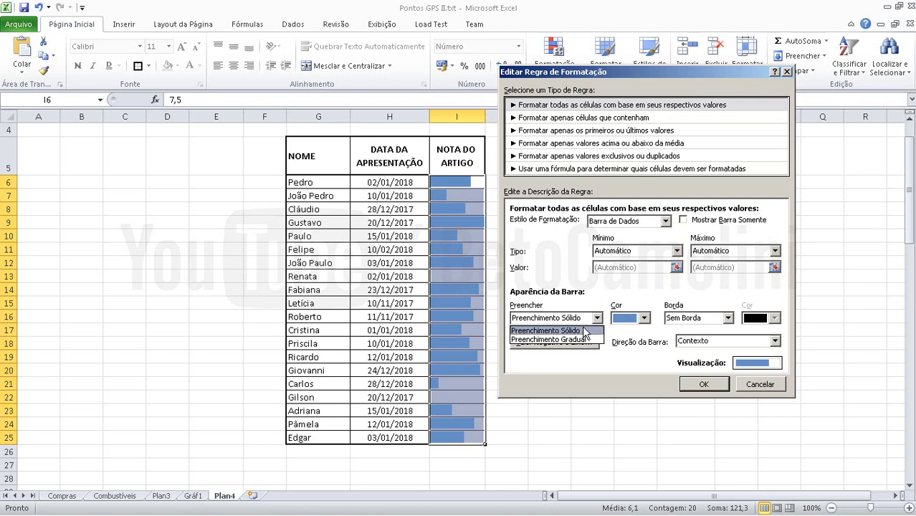
left_click(585, 340)
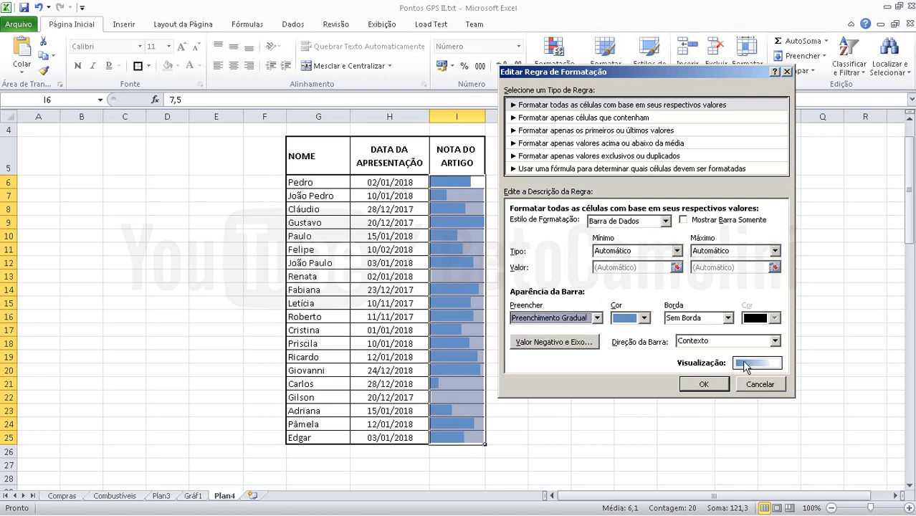
left_click(727, 318)
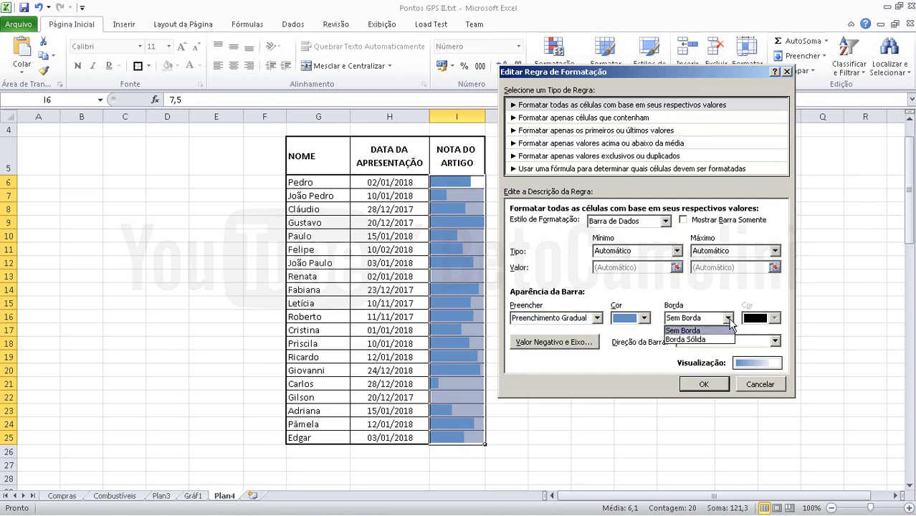
left_click(713, 338)
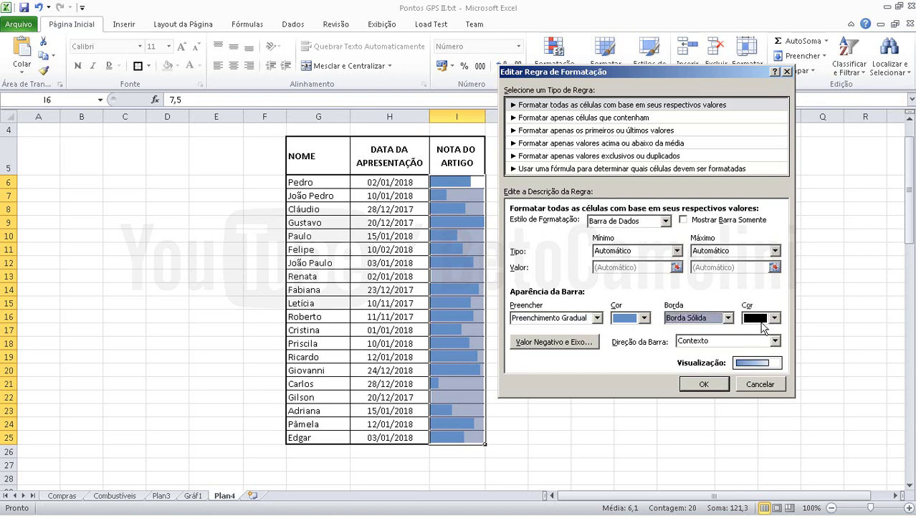
left_click(705, 384)
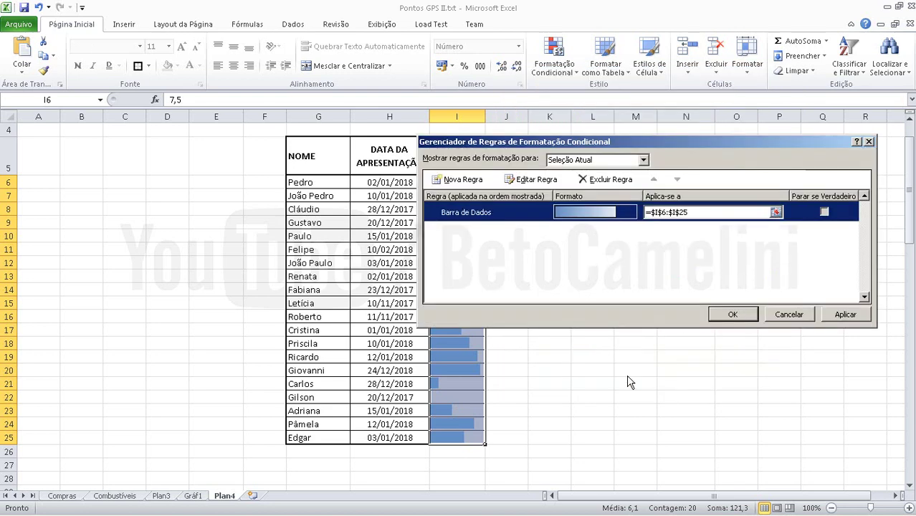
left_click(726, 315)
left_click(515, 242)
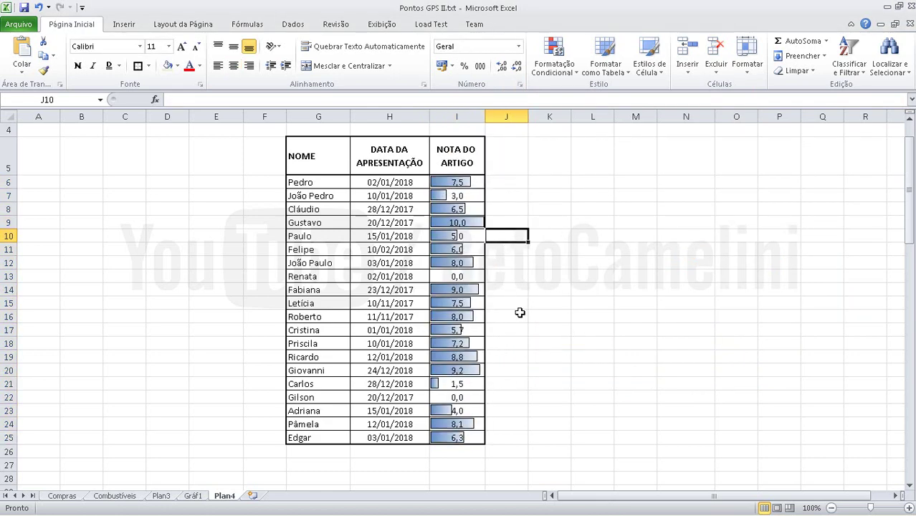
left_click(464, 181)
left_click(591, 156)
left_click(605, 61)
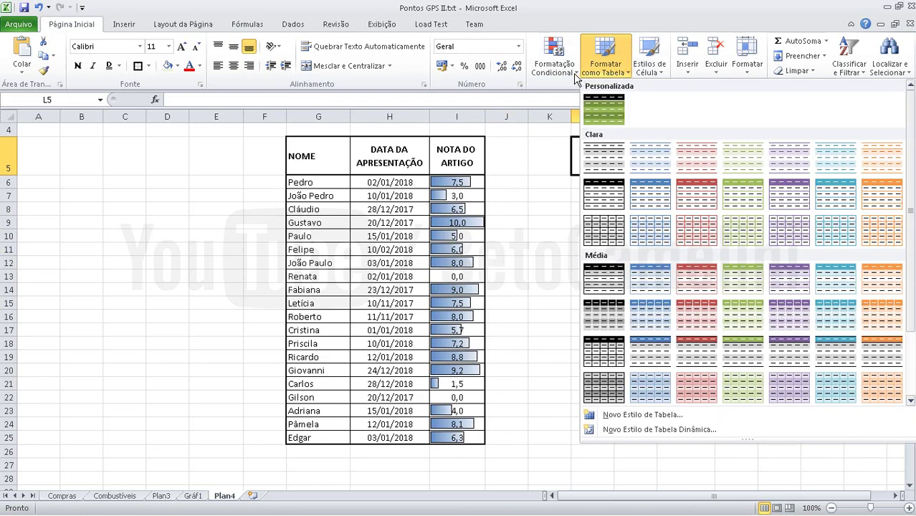
left_click(554, 61)
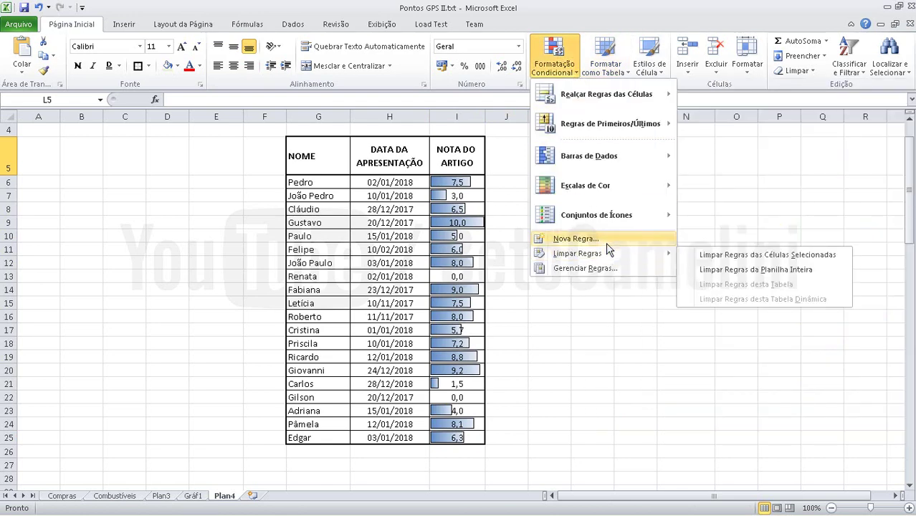
left_click(574, 268)
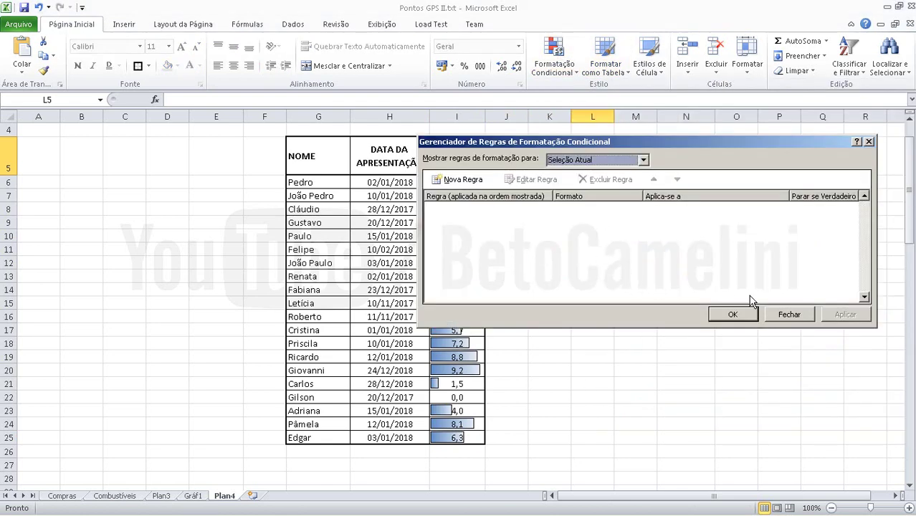
left_click(773, 317)
Try the bar directions Da Esquerda para a Direita and Da Direita para a Esquerda in the I6:I25 data bar rule, and restore Contexto.
left_click_drag(446, 184, 449, 438)
left_click(554, 64)
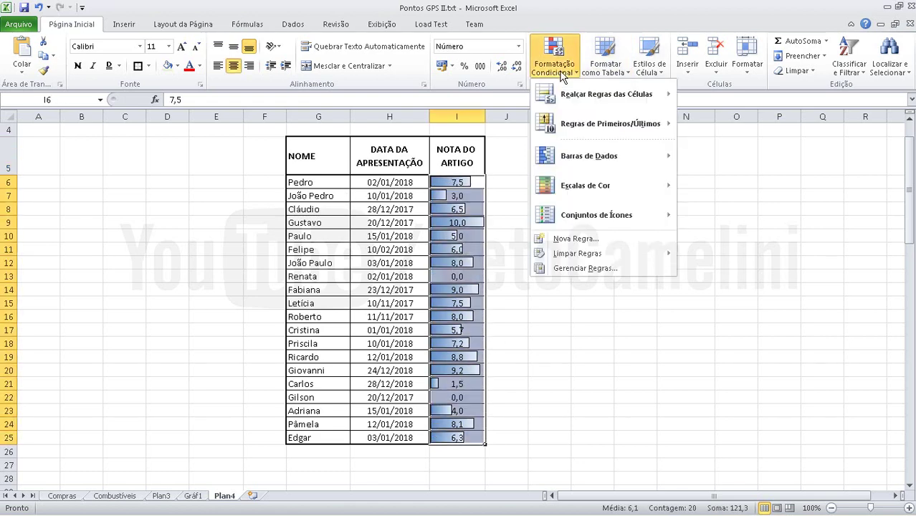
left_click(574, 271)
left_click(539, 213)
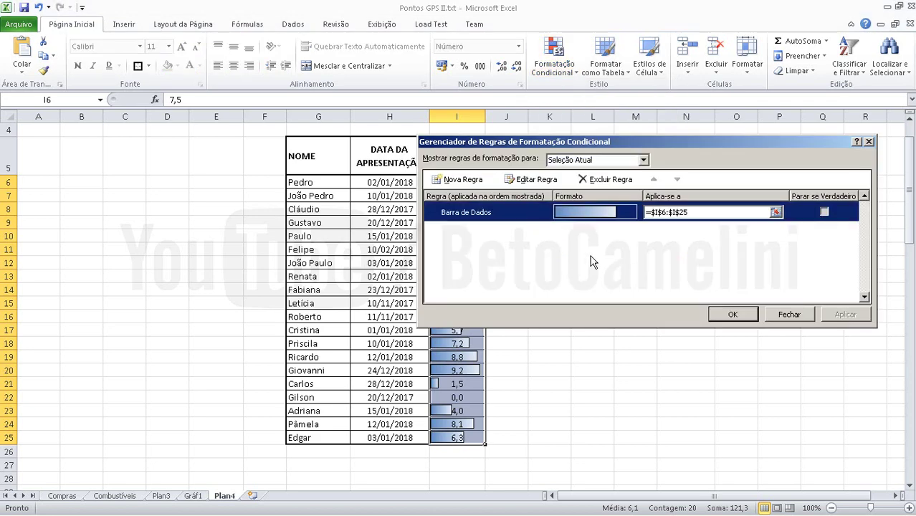
left_click(528, 181)
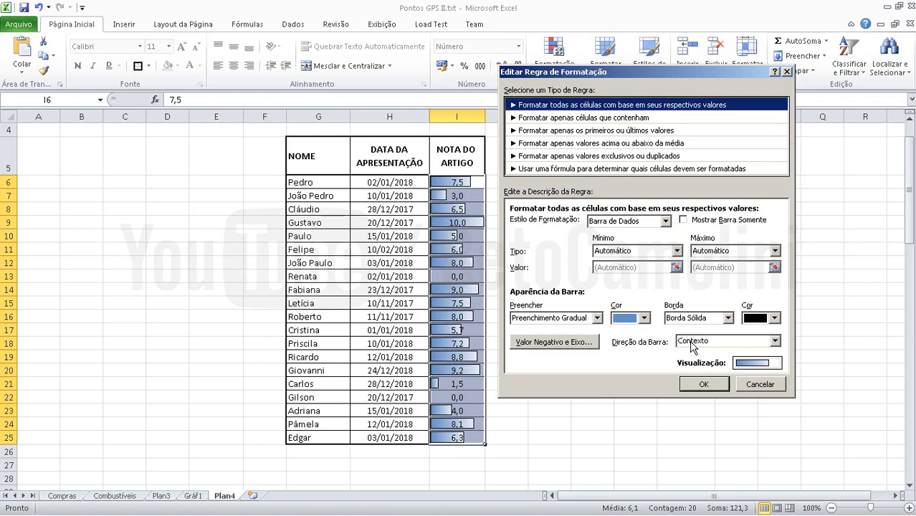
left_click(747, 343)
left_click(735, 363)
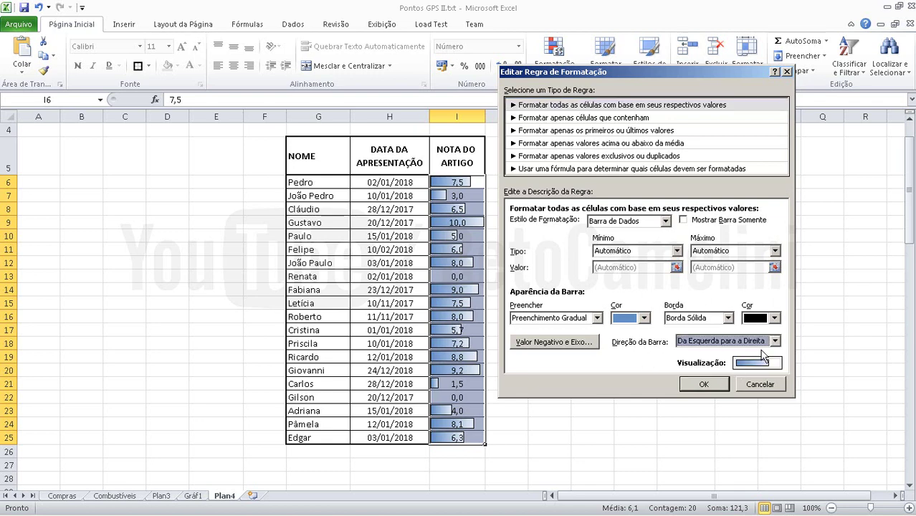
left_click(767, 341)
left_click(731, 371)
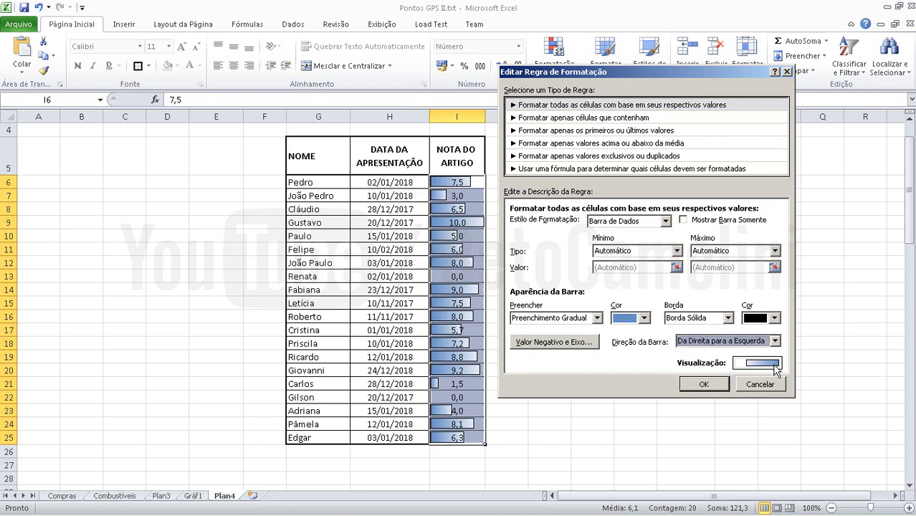
left_click(760, 341)
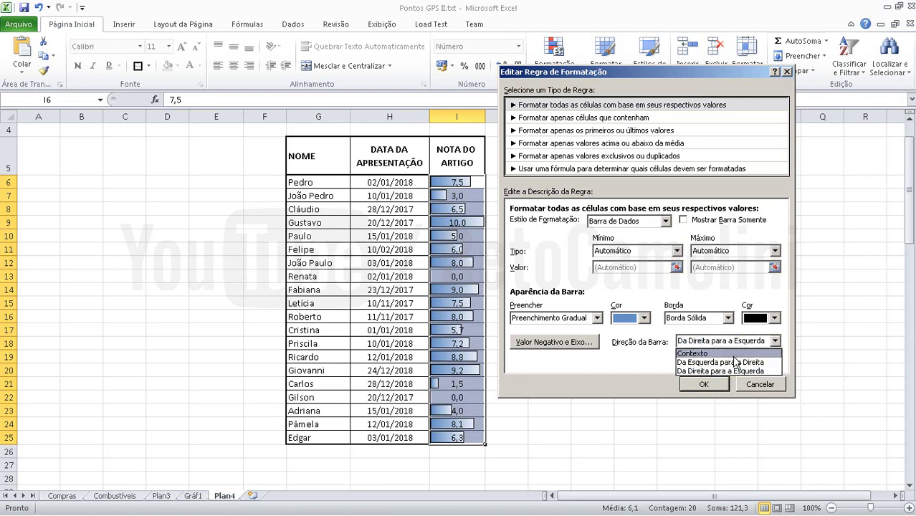
left_click(737, 353)
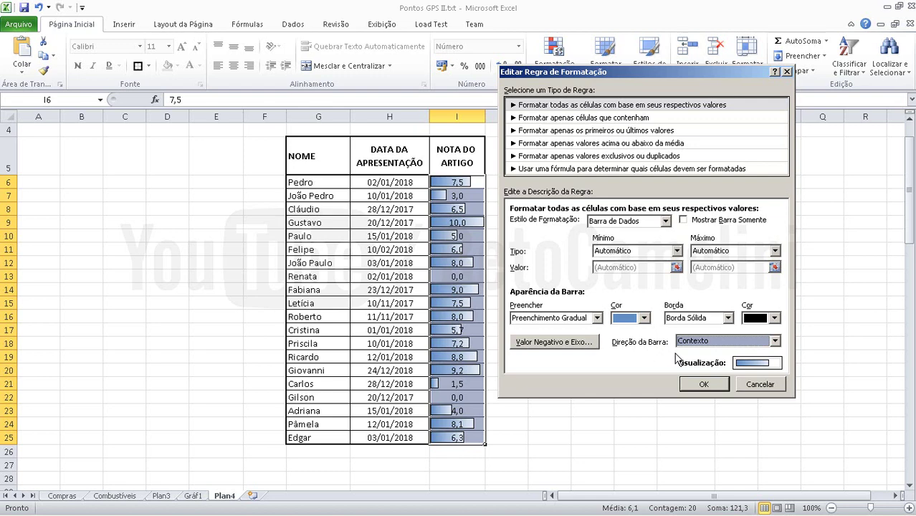
left_click(703, 385)
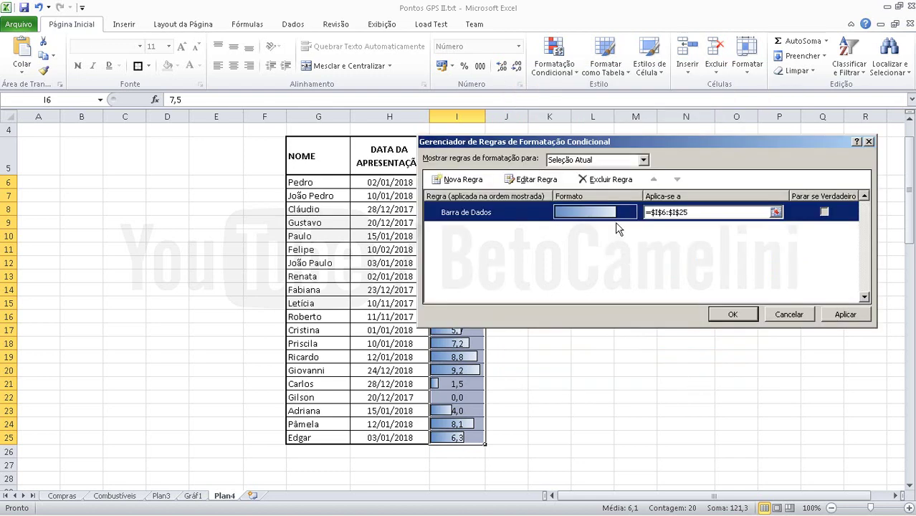
Delete the Barra de Dados rule from the article grades in I6:I25 and apply the removal.
left_click(592, 180)
left_click(732, 314)
left_click(635, 421)
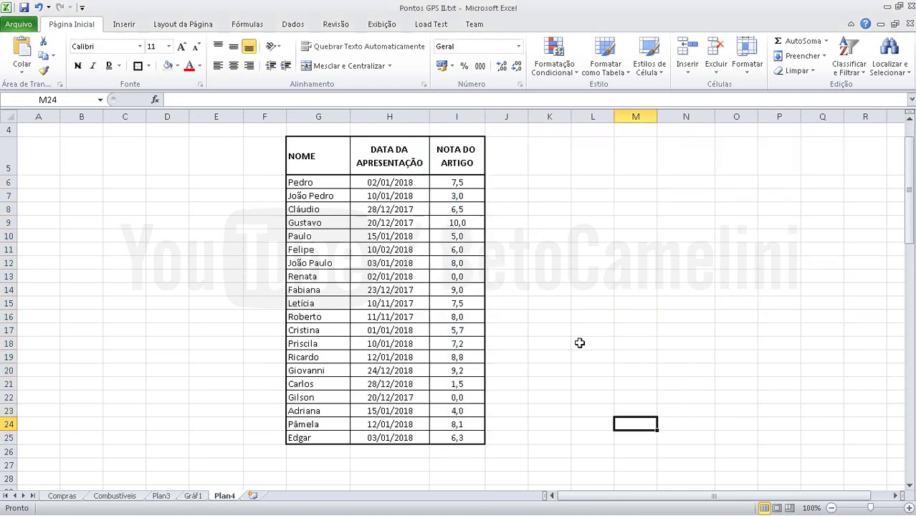
Start a new rule for the grades in I6:I25 that formats only cells whose value is less than 5.
left_click_drag(458, 183, 470, 434)
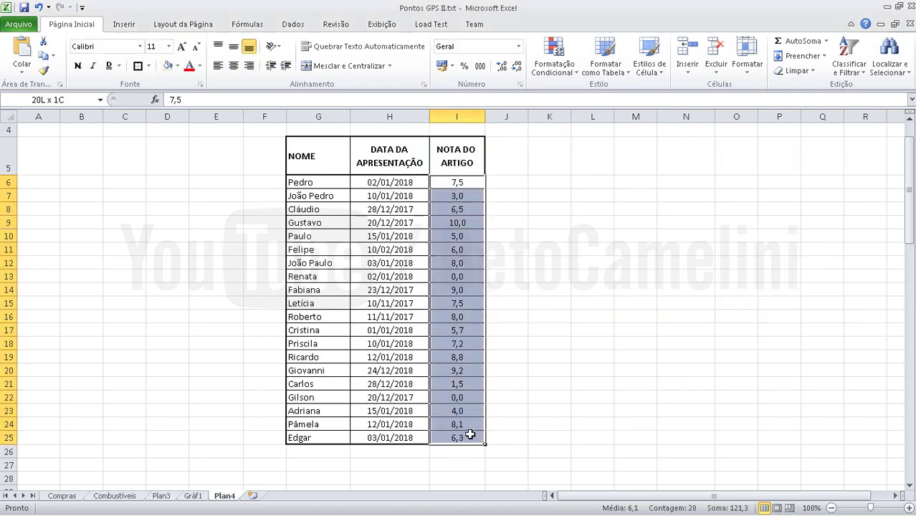
left_click(554, 66)
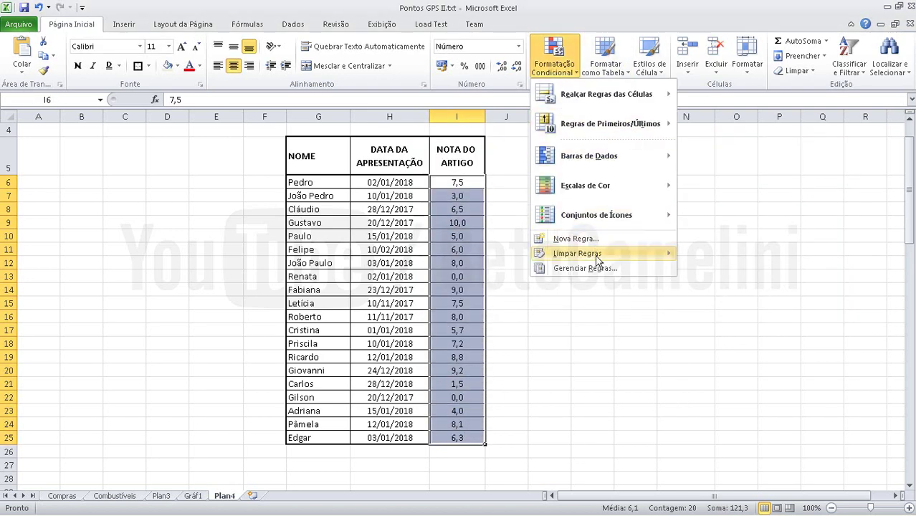
left_click(578, 239)
left_click(590, 148)
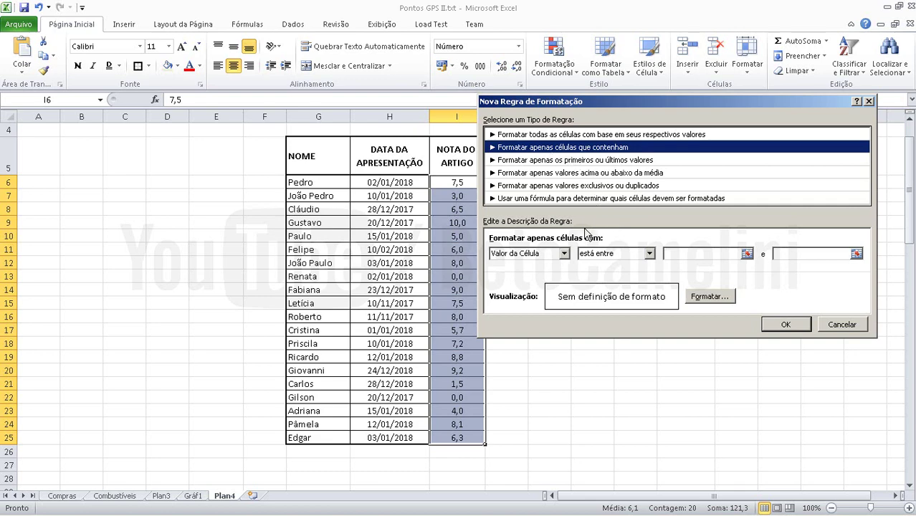
left_click(651, 253)
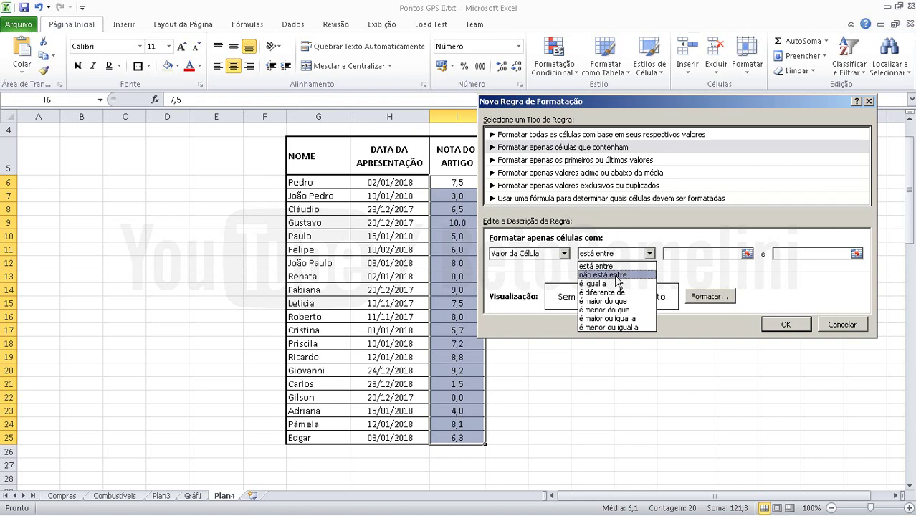
left_click(606, 310)
left_click(723, 254)
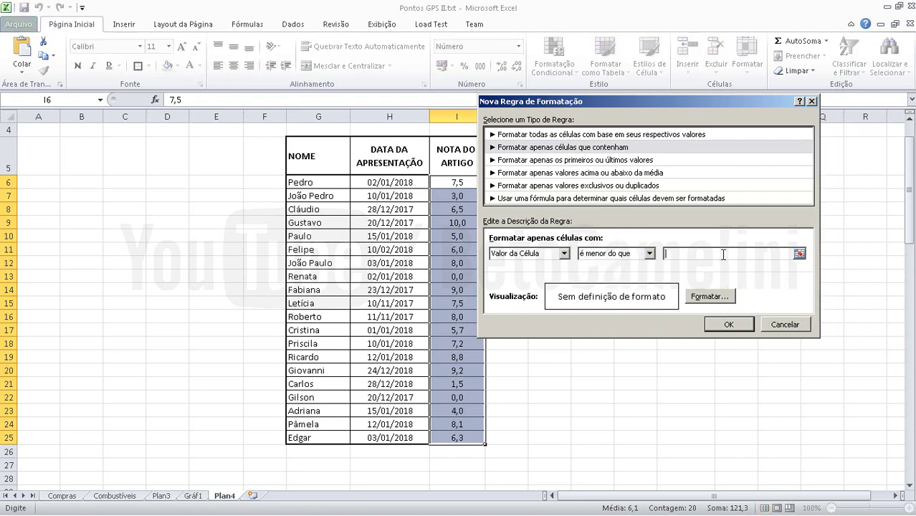
type("5")
Give the less-than-5 rule a red fill with a white font and apply it to the grades in I6:I25.
left_click(706, 297)
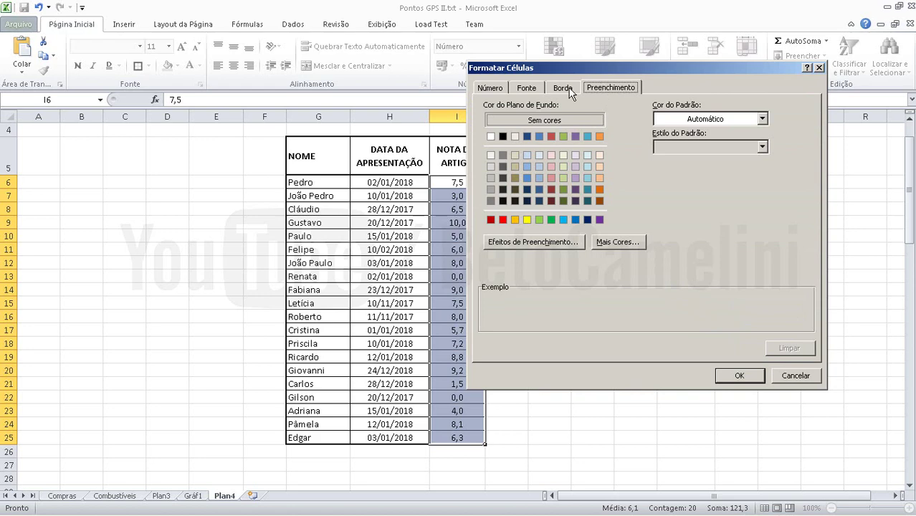
left_click(504, 221)
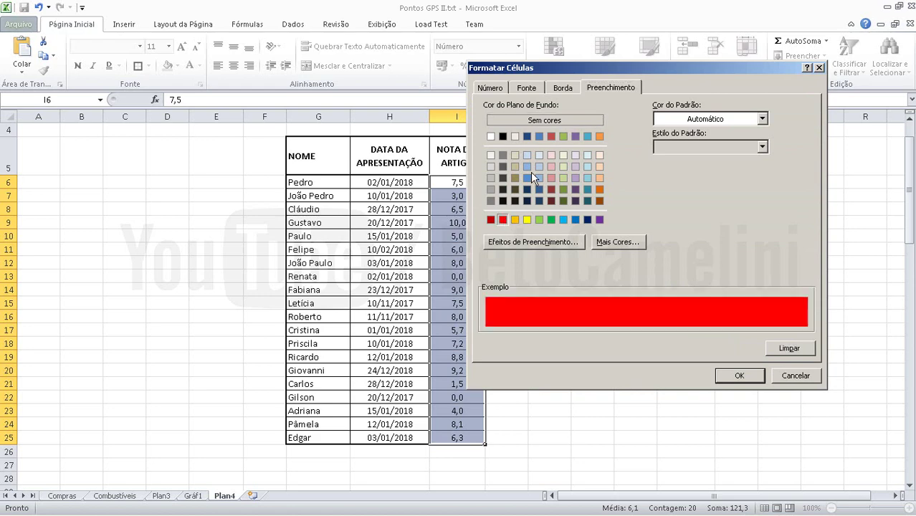
left_click(527, 89)
left_click(715, 201)
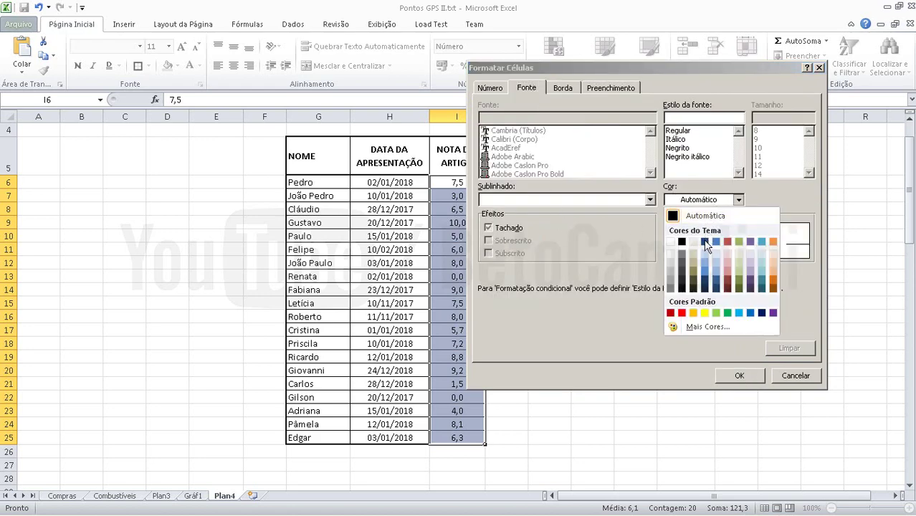
left_click(670, 242)
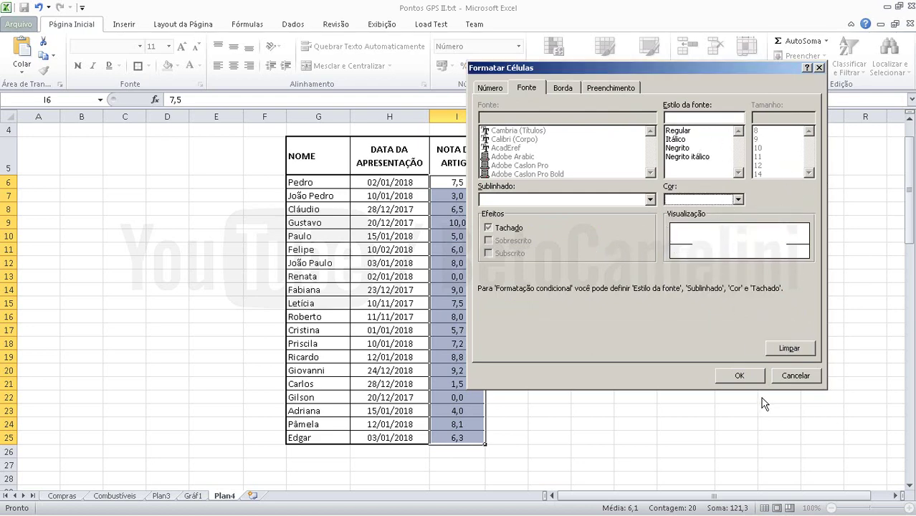
left_click(740, 376)
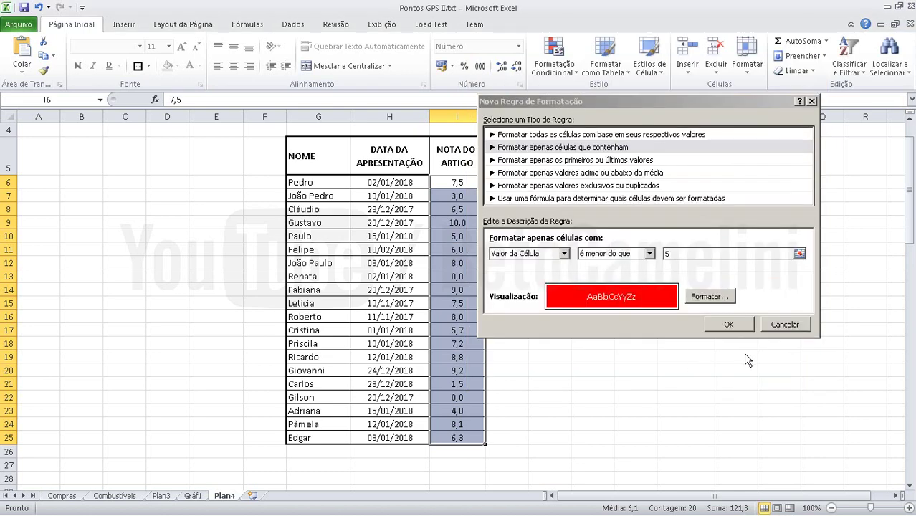
left_click(733, 327)
left_click(652, 397)
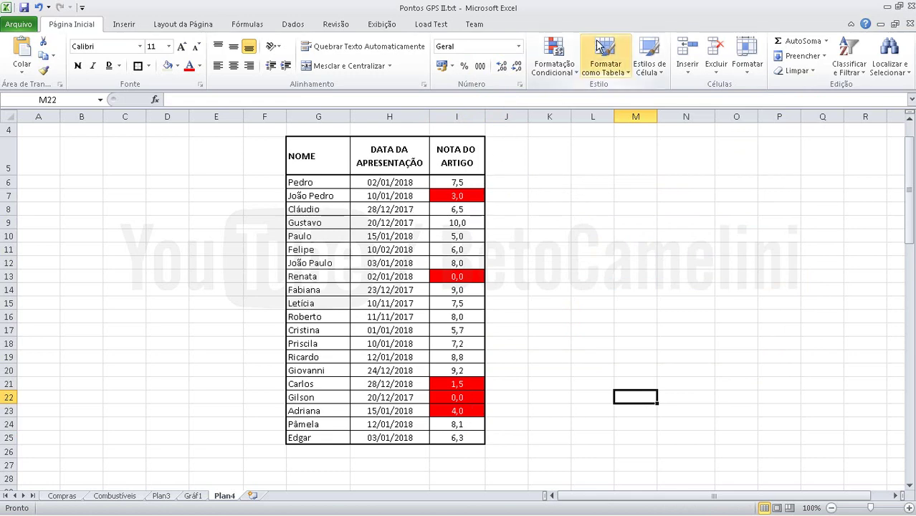
Add a second rule for the grades in I6:I25 that formats only cells whose value is greater than or equal to 5.
left_click_drag(473, 183, 478, 436)
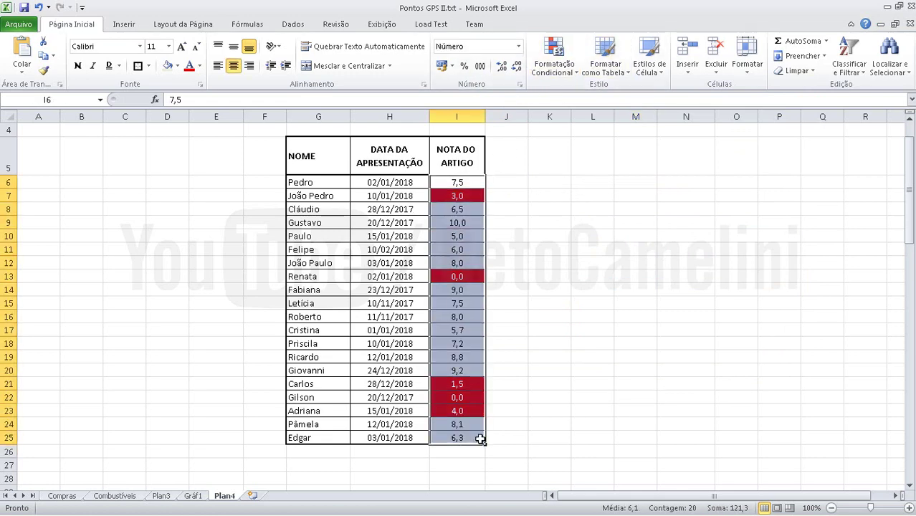
left_click(564, 65)
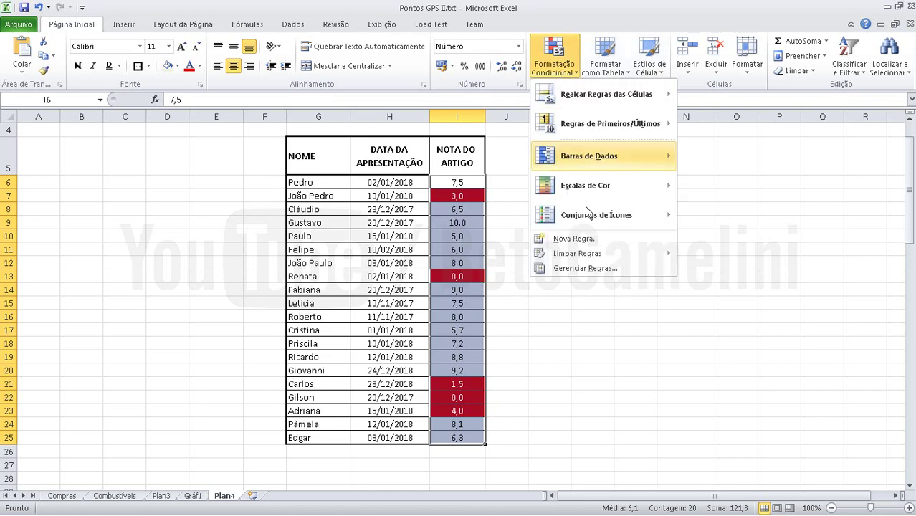
left_click(593, 267)
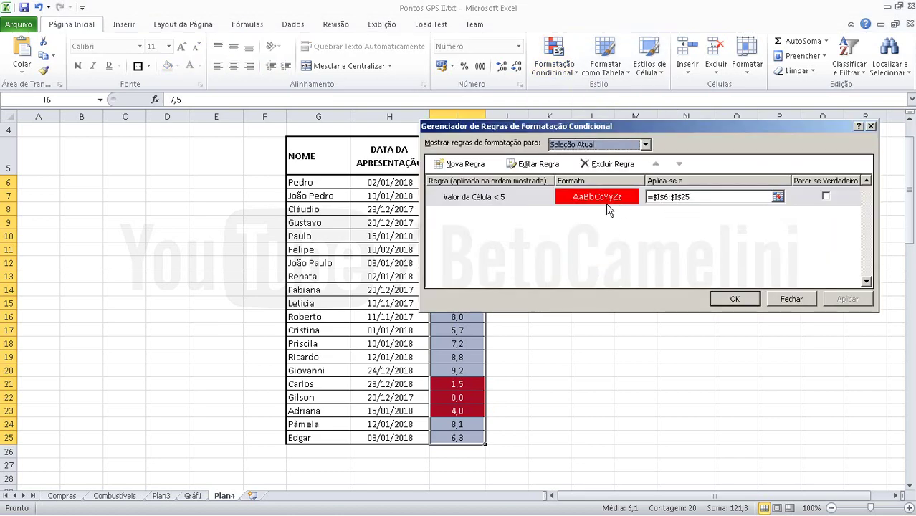
left_click(543, 201)
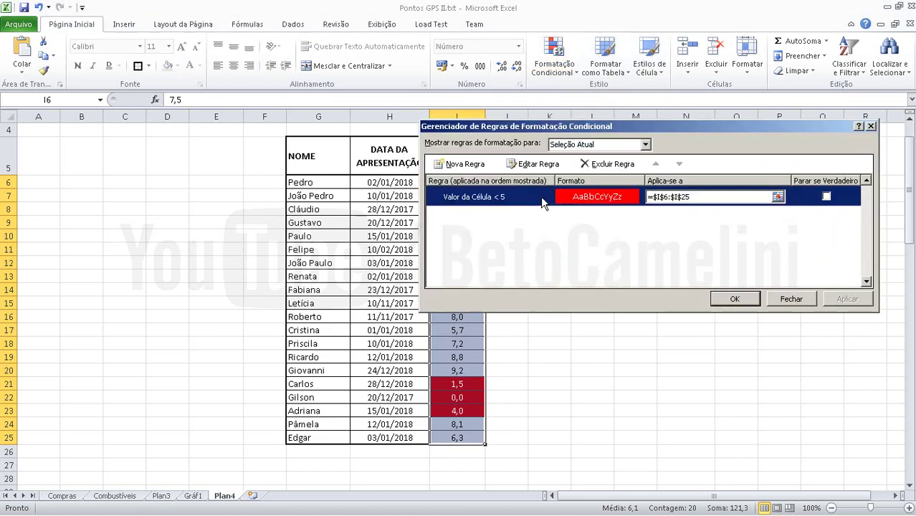
left_click(465, 164)
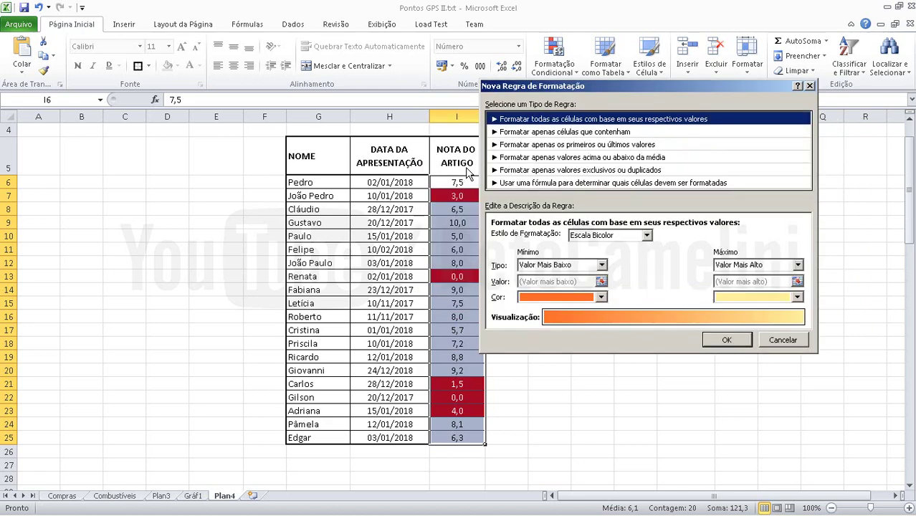
left_click(564, 133)
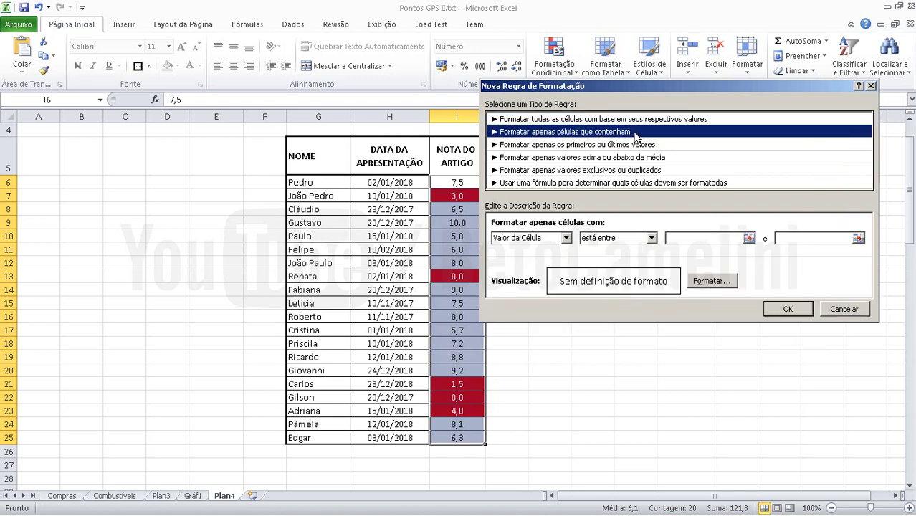
left_click(631, 239)
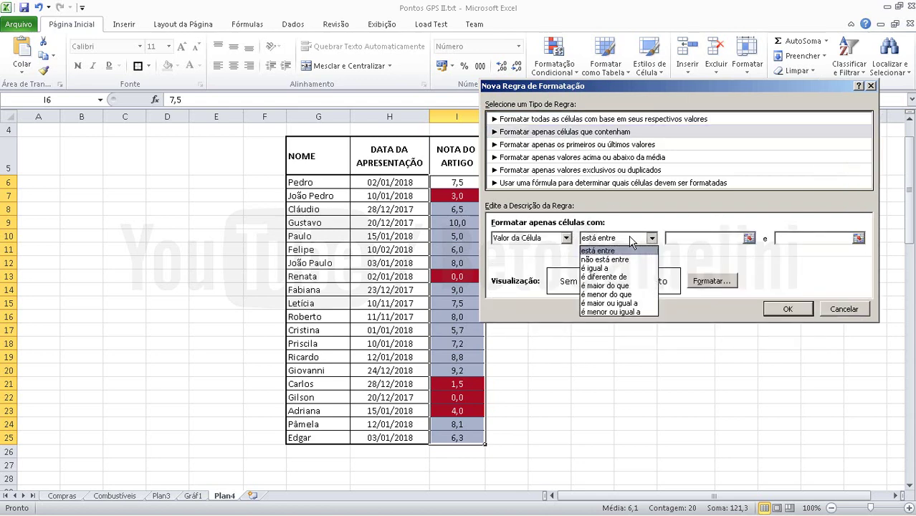
left_click(628, 303)
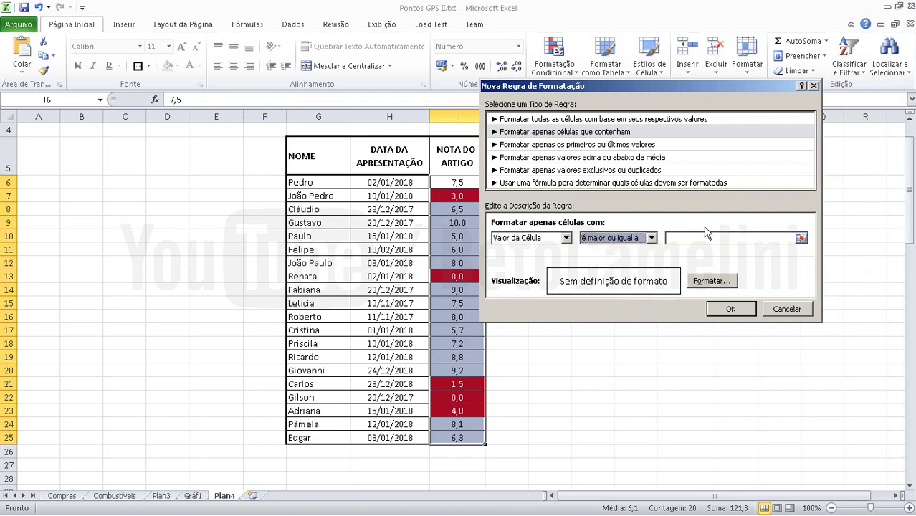
left_click(699, 240)
type("5")
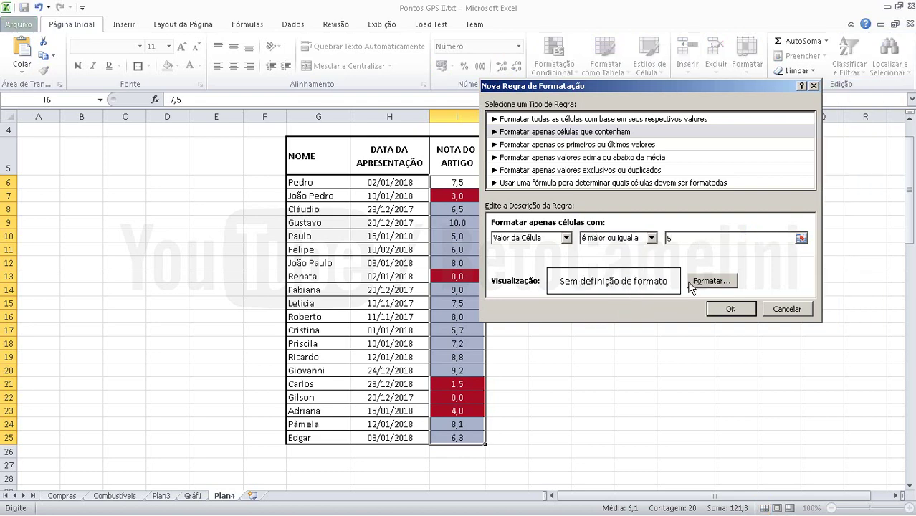
Give the greater-than-or-equal-to-5 rule a blue fill with a black font and apply it to the grades.
left_click(711, 281)
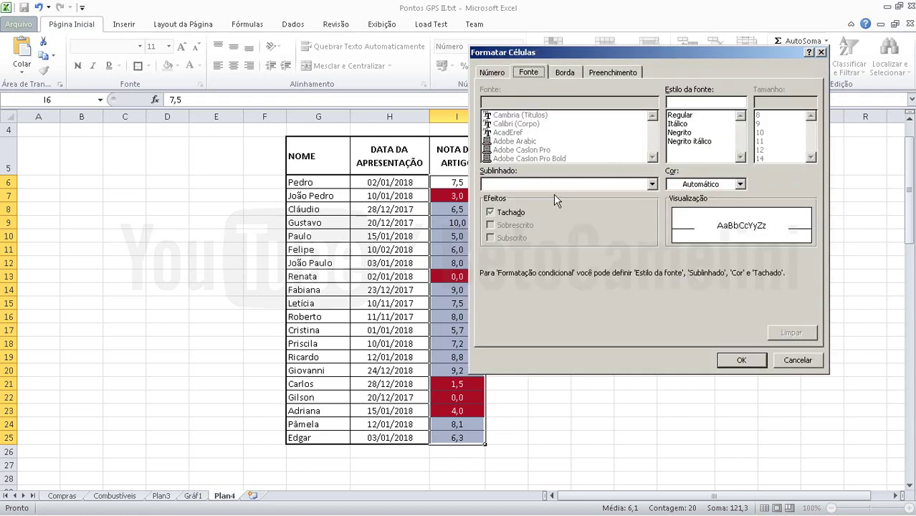
left_click(718, 186)
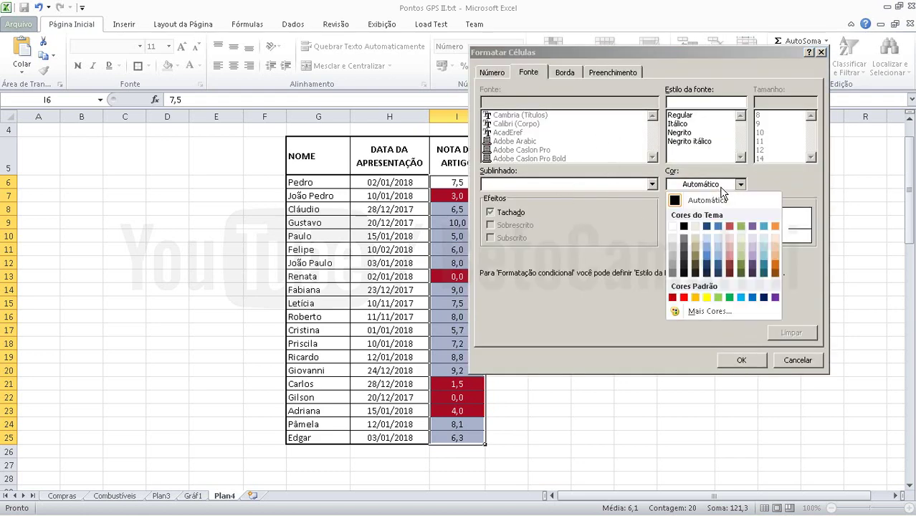
left_click(583, 74)
left_click(604, 73)
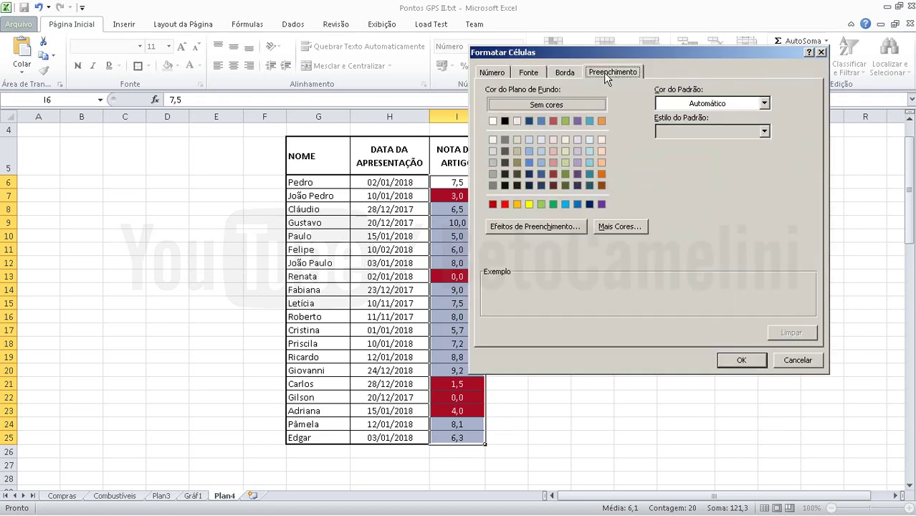
left_click(540, 121)
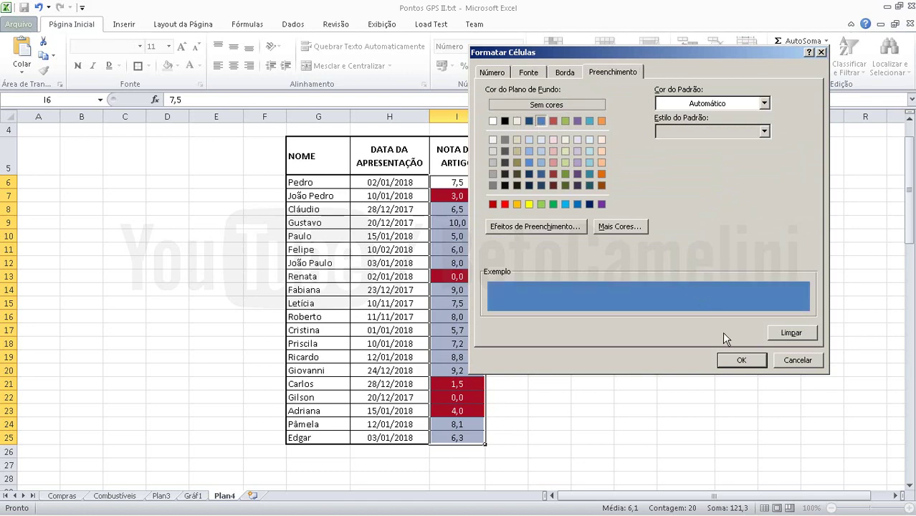
left_click(528, 73)
left_click(720, 186)
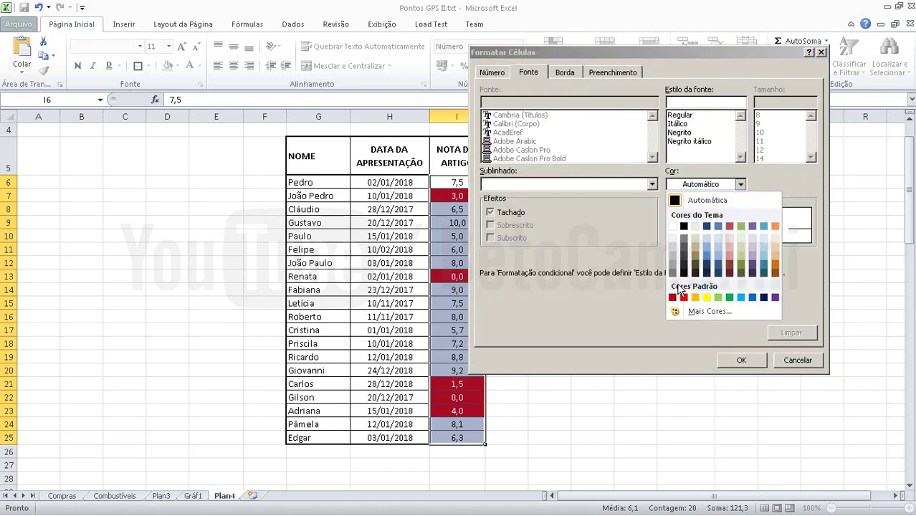
left_click(684, 226)
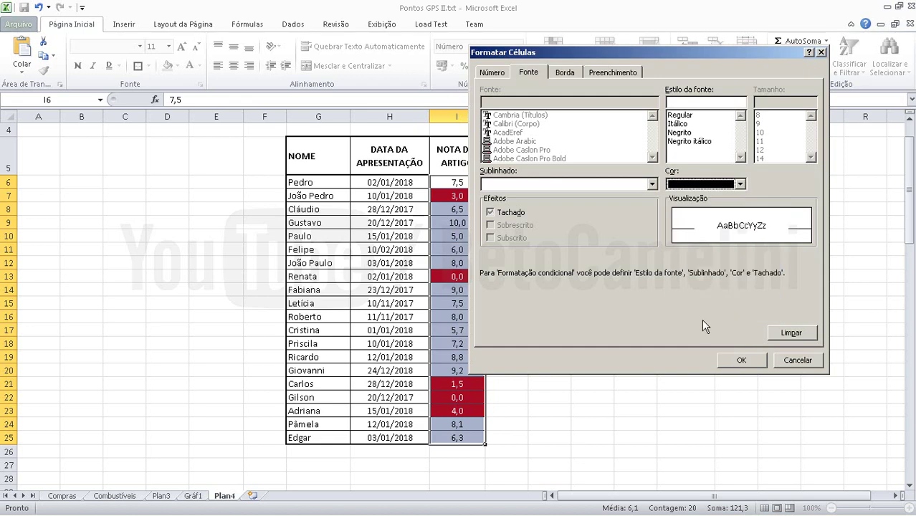
left_click(741, 360)
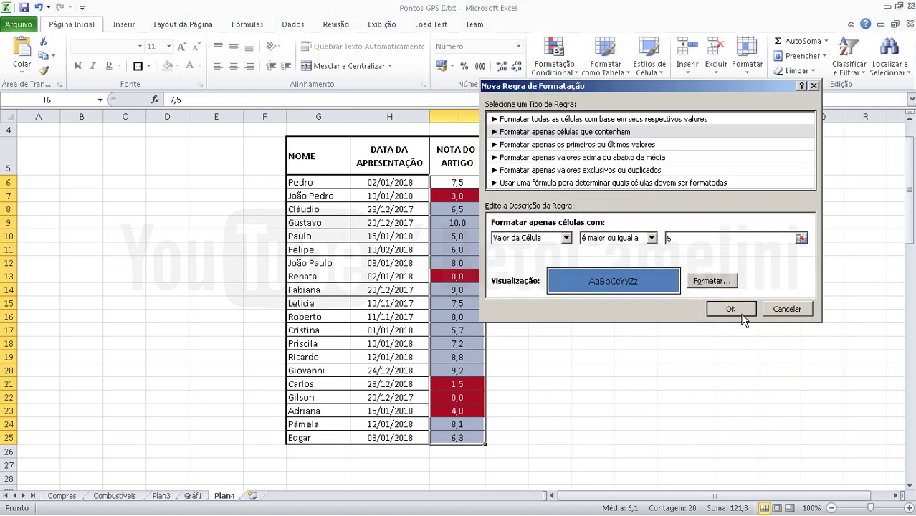
left_click(731, 309)
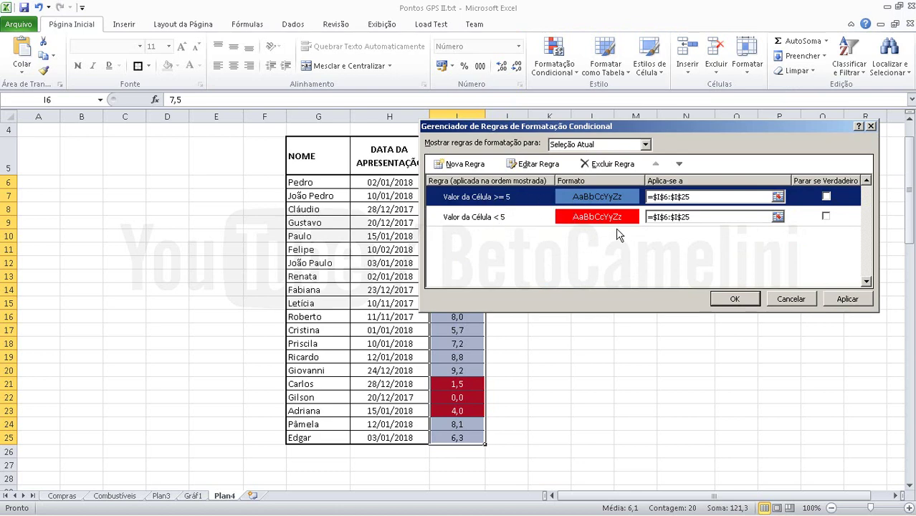
left_click(735, 299)
left_click(645, 381)
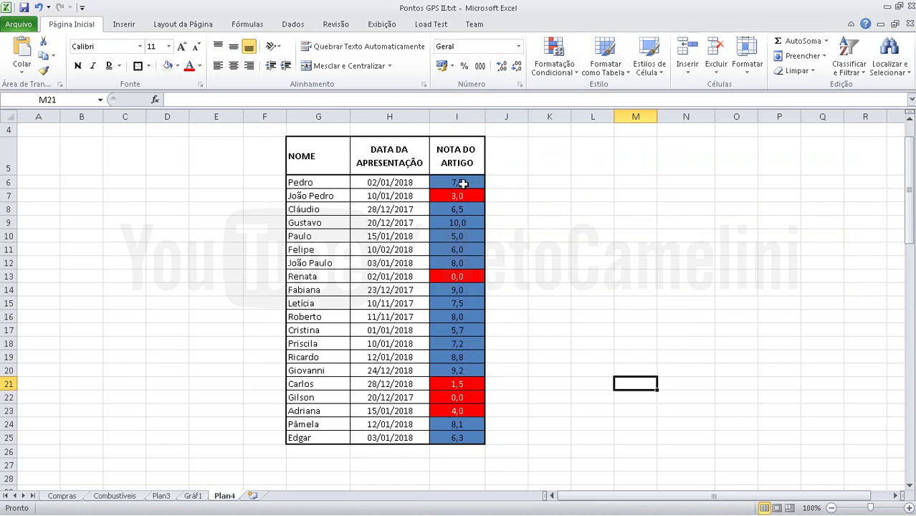
Delete both cell value rules, >= 5 and < 5, from the grades in I6:I25.
left_click_drag(463, 183, 445, 434)
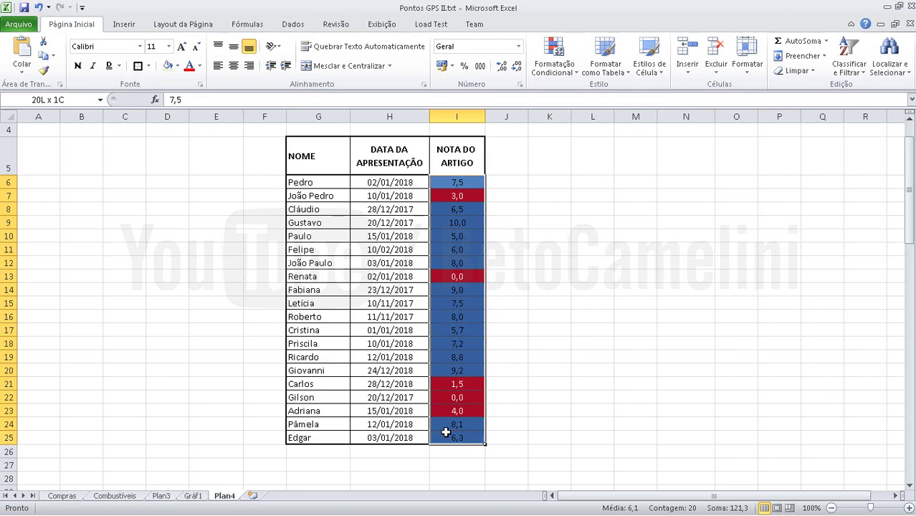
left_click(579, 76)
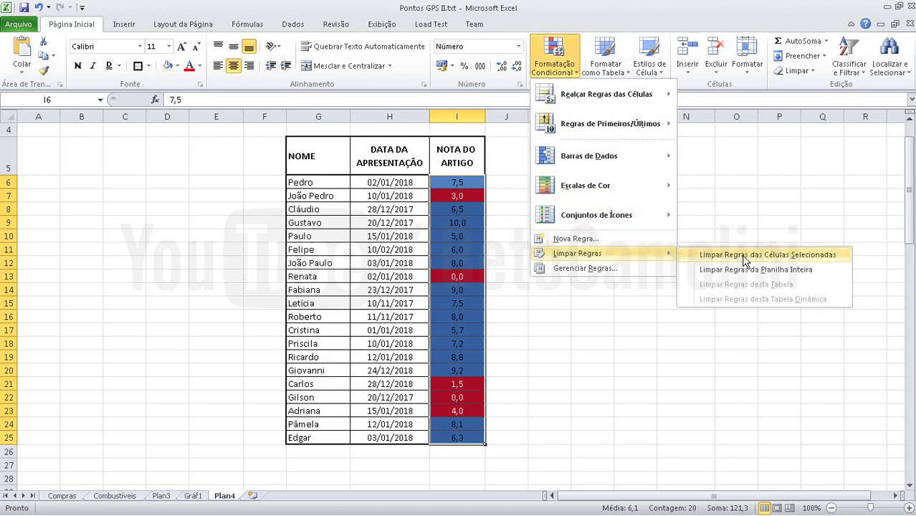
left_click(624, 268)
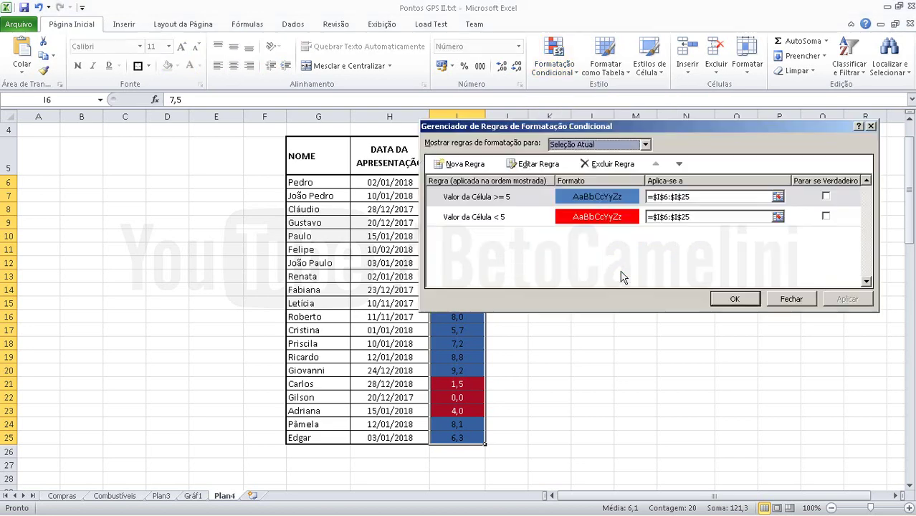
left_click(521, 198)
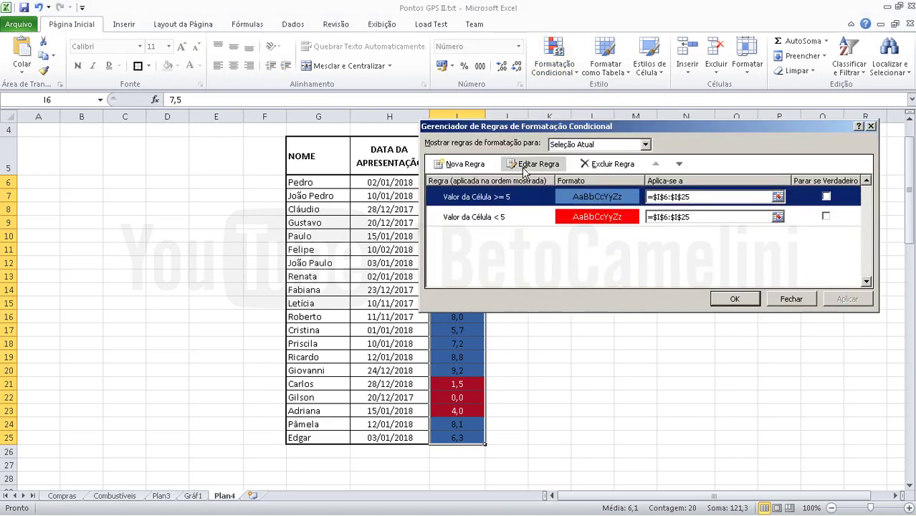
left_click(604, 167)
left_click(606, 167)
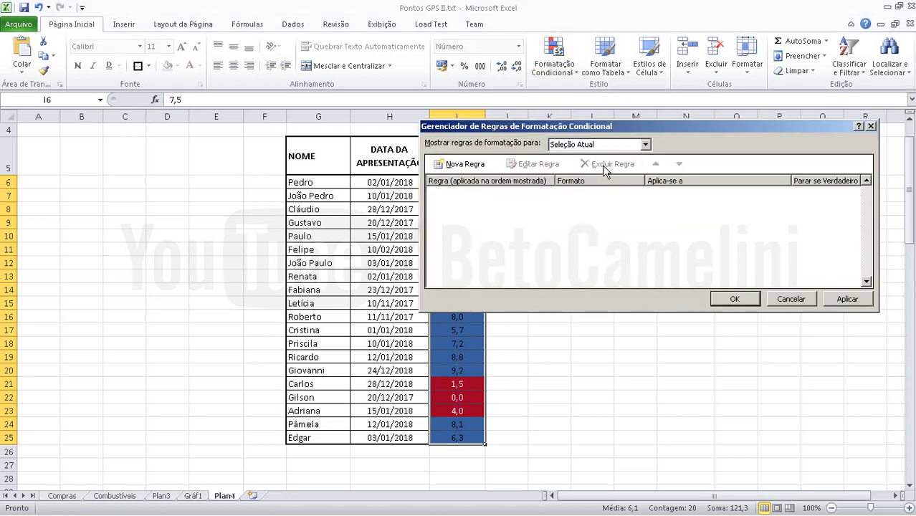
Start a new rule for I6:I25 and examine the comparison options and value fields for cells that contain given values.
left_click(468, 163)
left_click(626, 133)
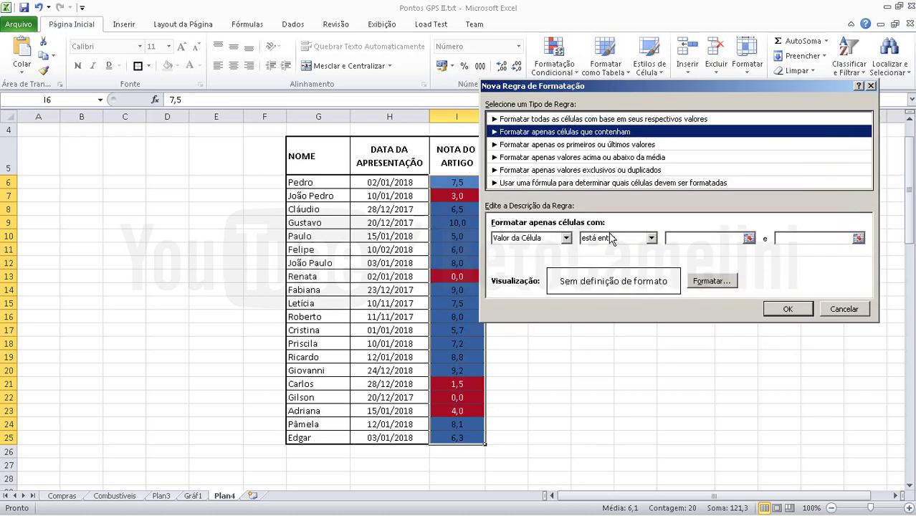
left_click(651, 238)
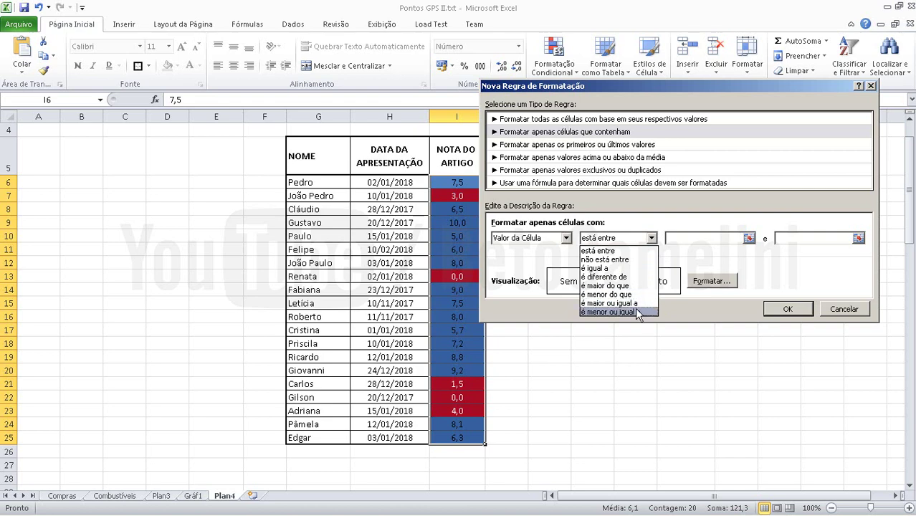
left_click(826, 268)
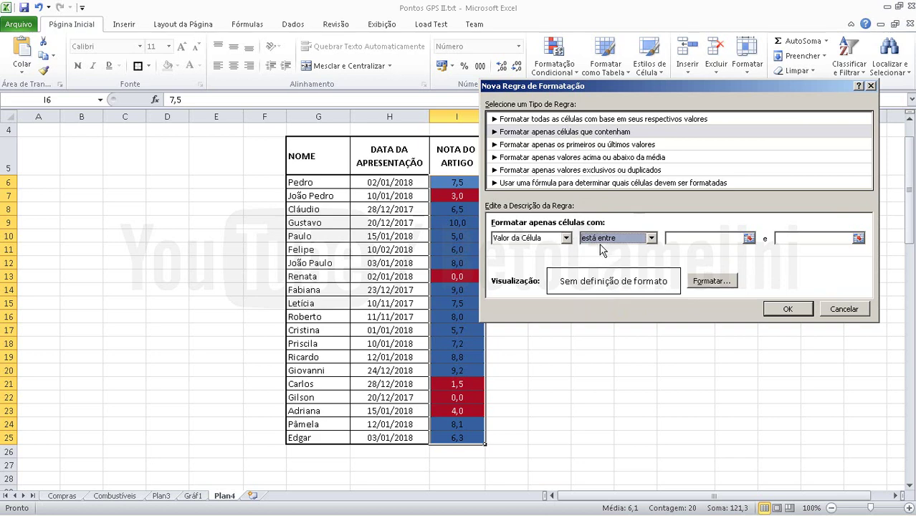
left_click(684, 237)
left_click(802, 239)
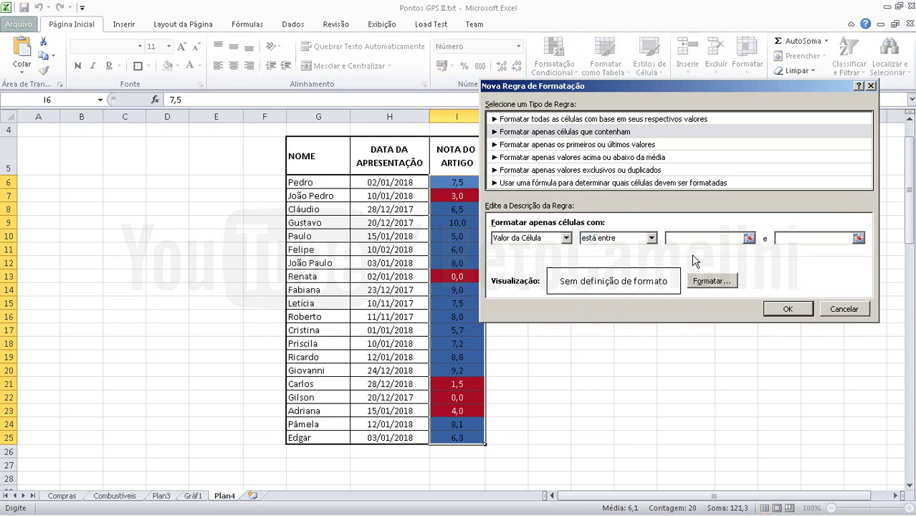
Create a rule for I6:I25 that formats the top 10 values with a light blue fill.
left_click(562, 148)
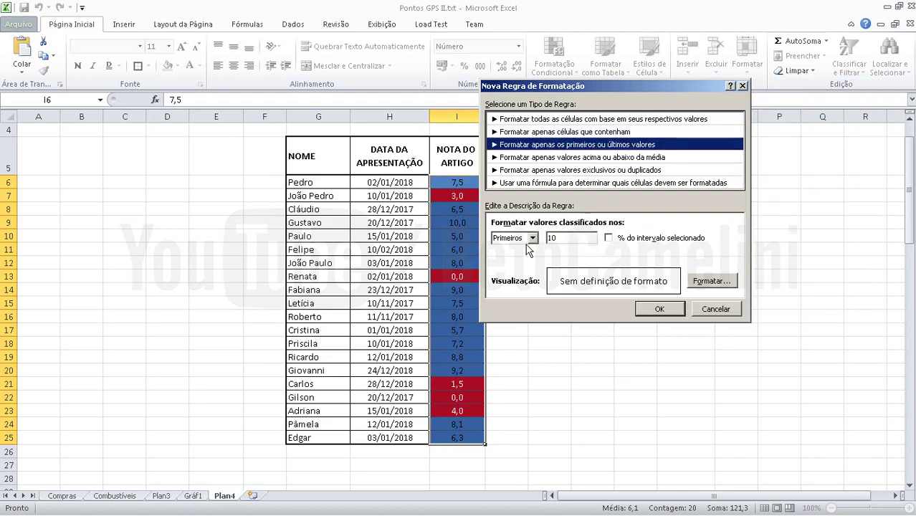
left_click_drag(559, 239, 540, 243)
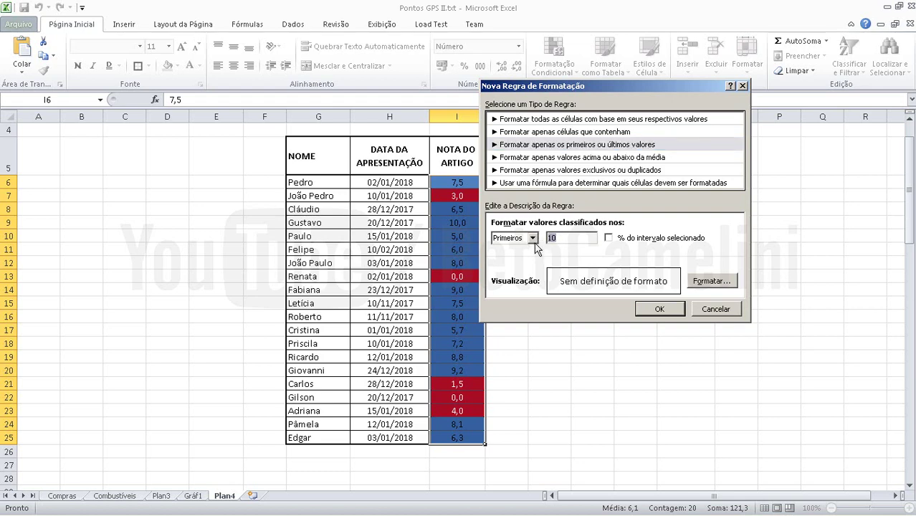
left_click(700, 281)
left_click(614, 72)
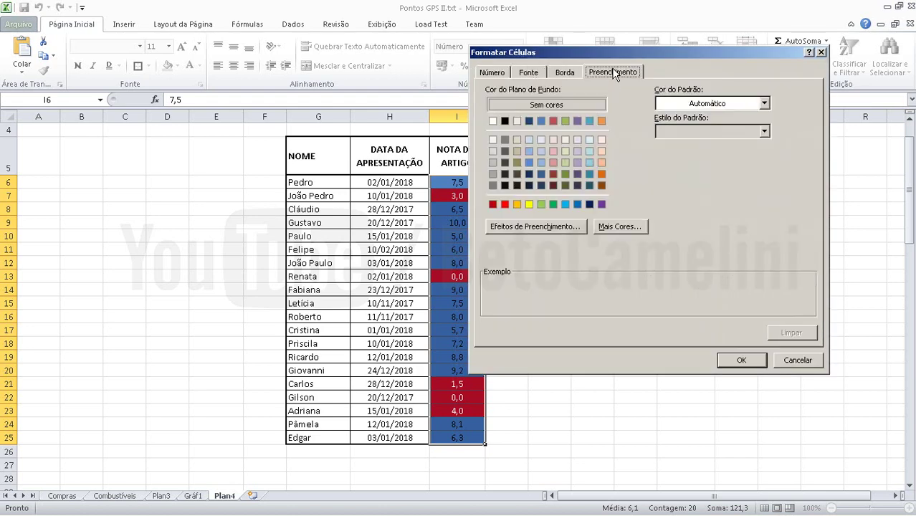
left_click(529, 140)
left_click(735, 361)
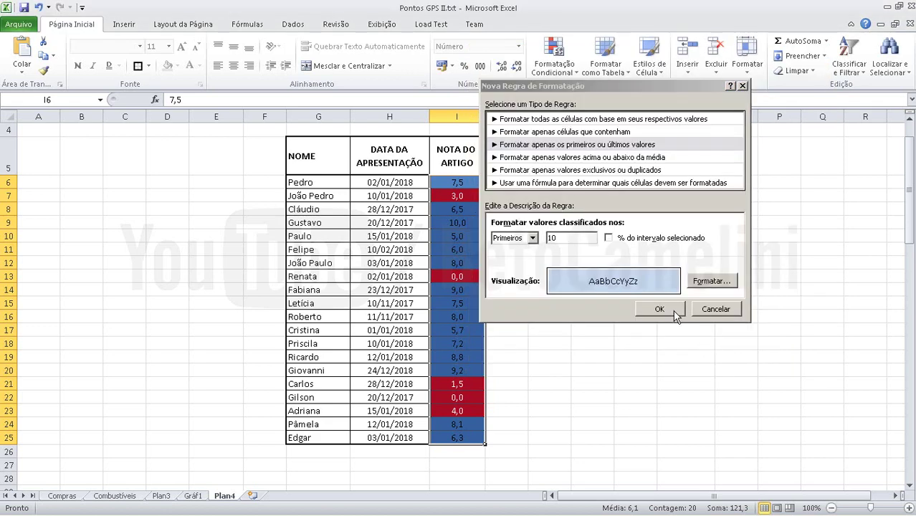
left_click(661, 309)
left_click(730, 243)
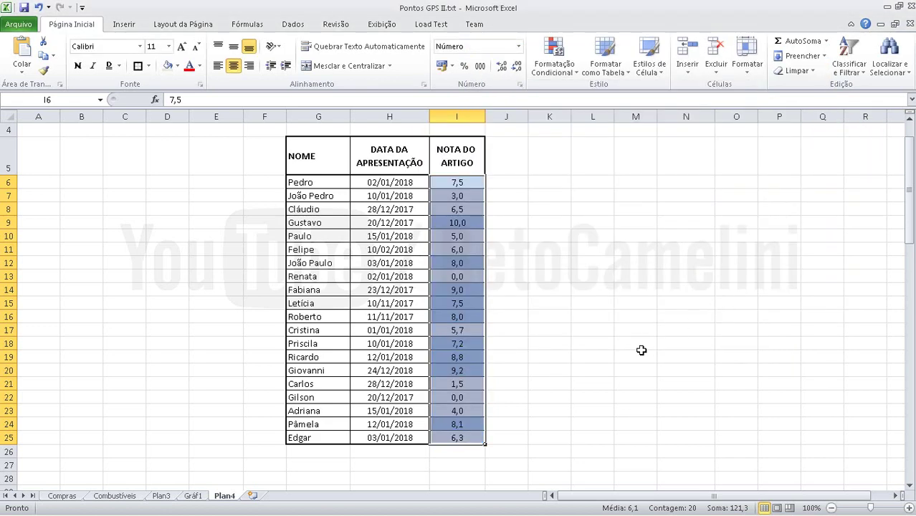
left_click(642, 351)
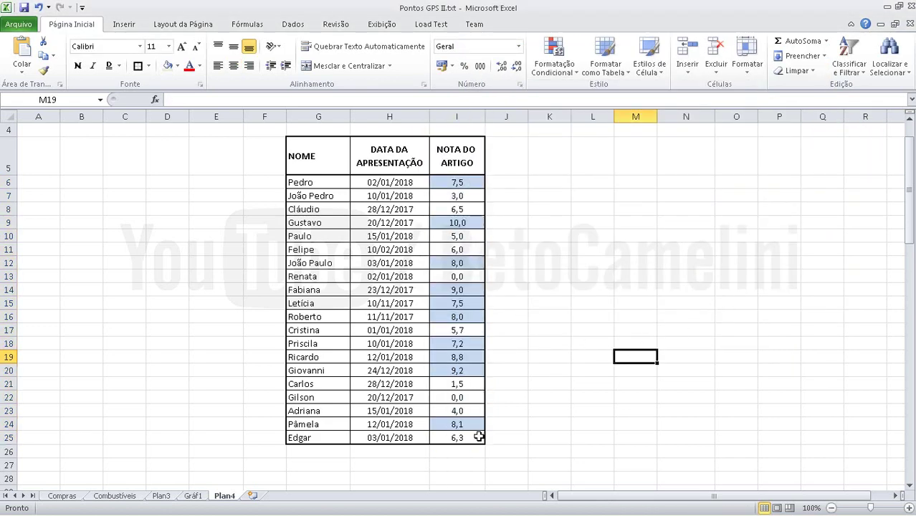
Open the top 10 rule on the grades in I6:I25 for editing.
left_click_drag(461, 180, 466, 437)
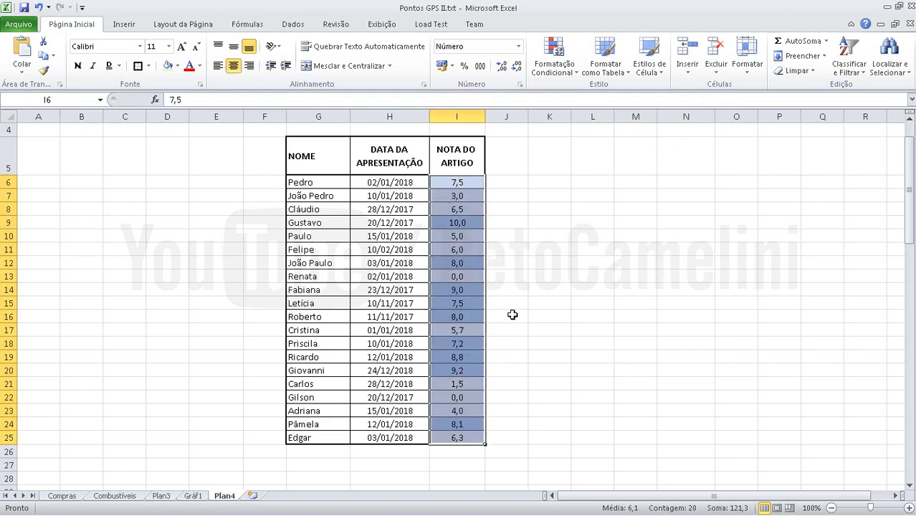
left_click(568, 70)
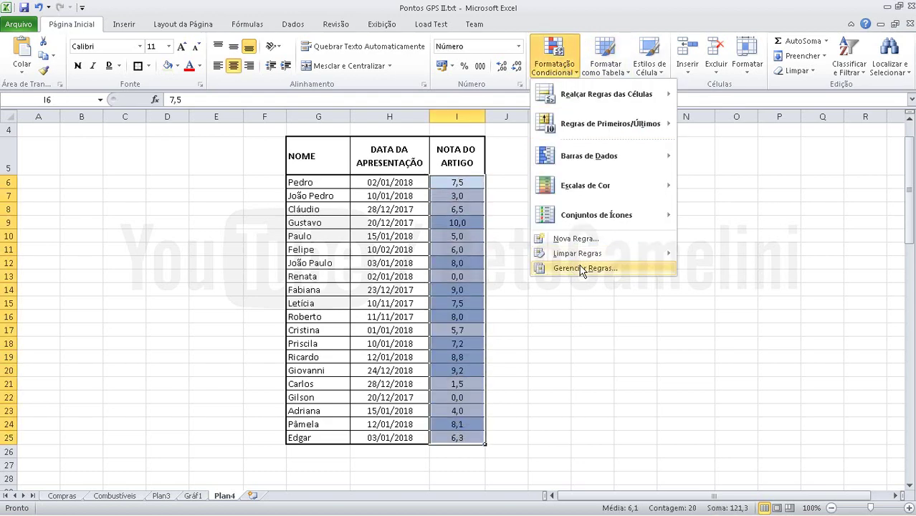
left_click(583, 270)
left_click(563, 203)
left_click(538, 166)
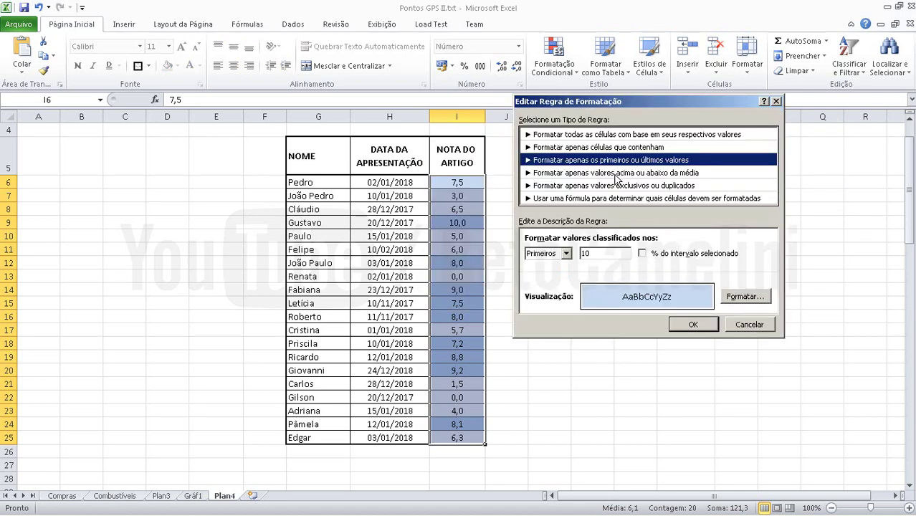
Try the percentage-of-selected-range option for the top 10 rule and check the top and bottom ranking choices.
left_click(641, 254)
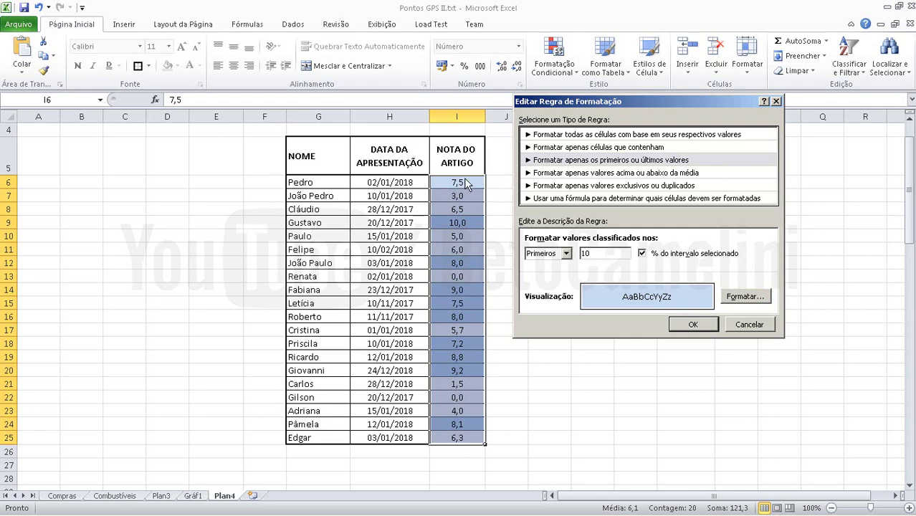
left_click(567, 254)
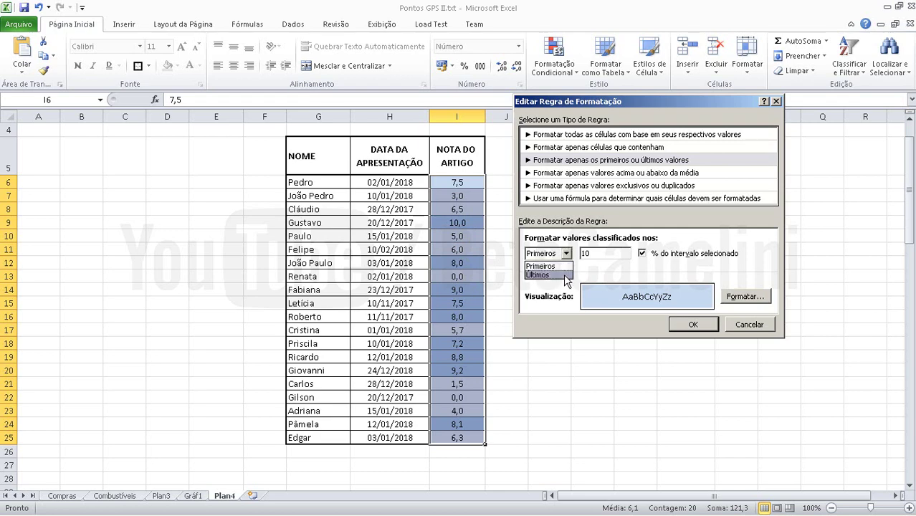
left_click(601, 267)
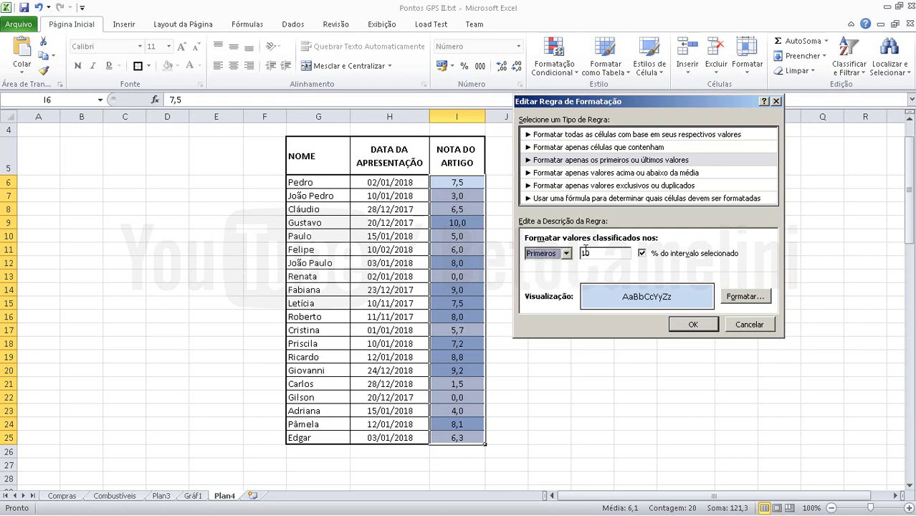
Change the rule to format grades above the average with a dark blue fill and white font, and apply it.
left_click(587, 177)
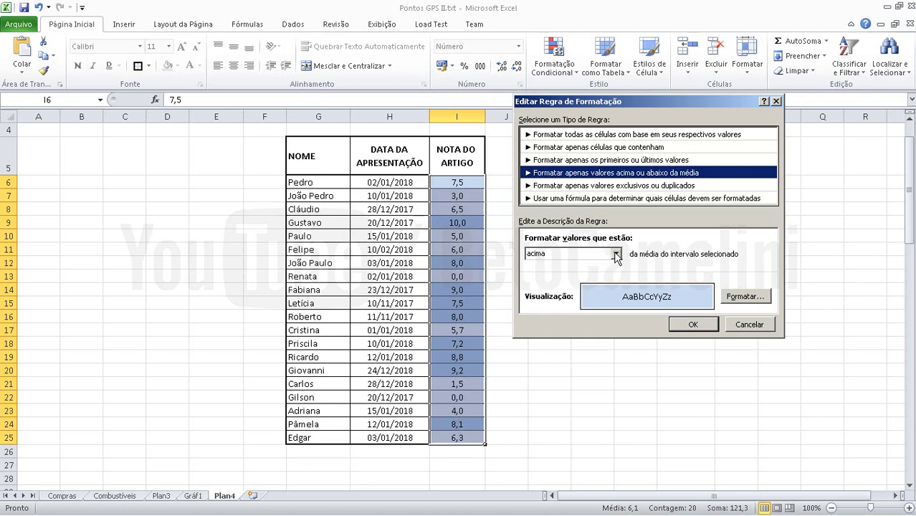
left_click(725, 300)
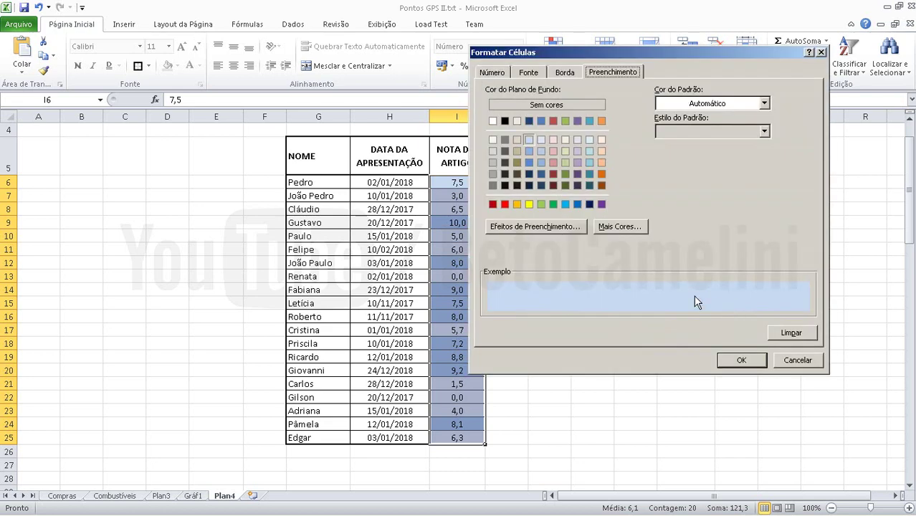
left_click(533, 120)
left_click(542, 72)
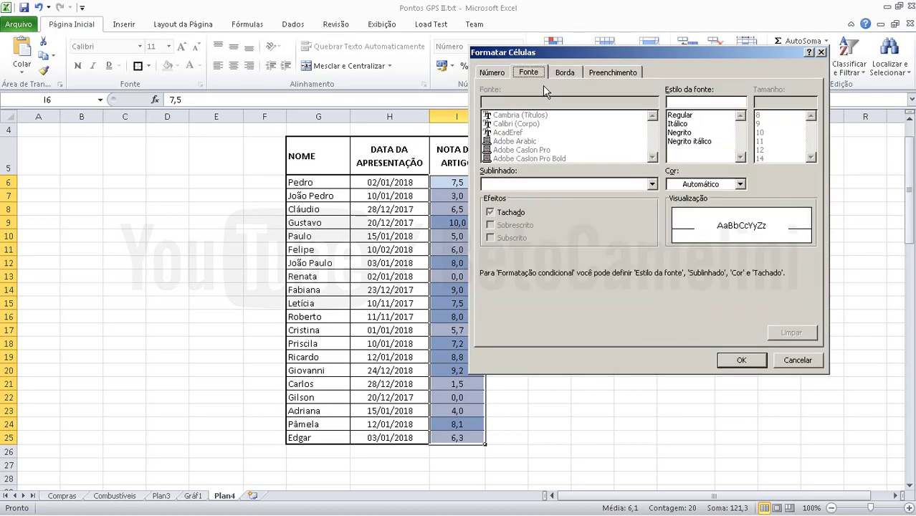
left_click(715, 183)
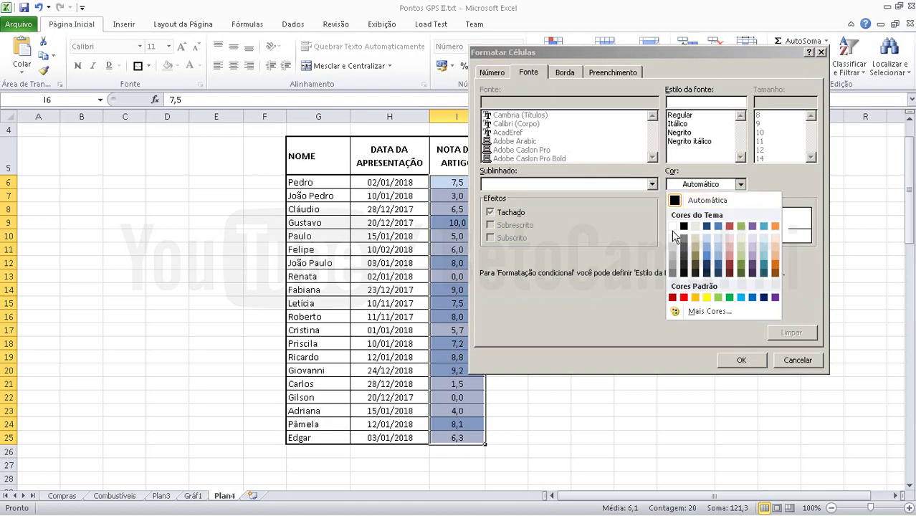
left_click(673, 227)
left_click(726, 359)
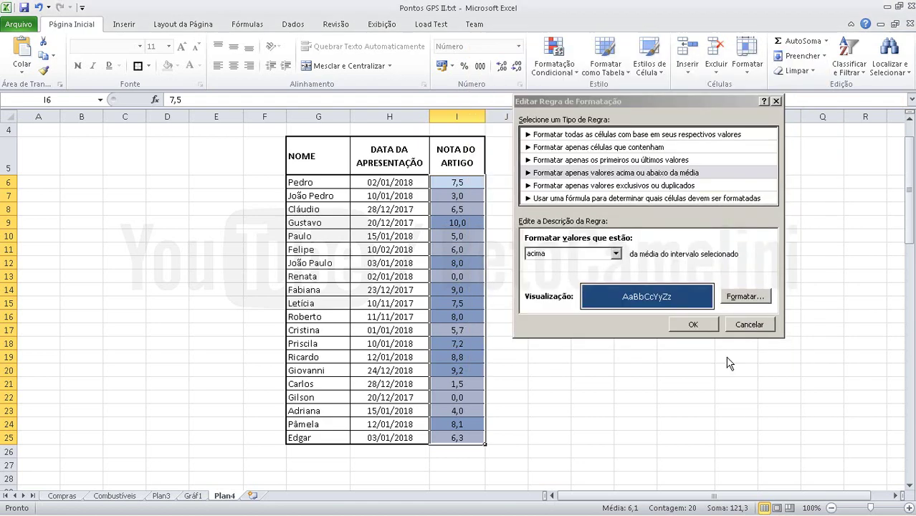
left_click(685, 325)
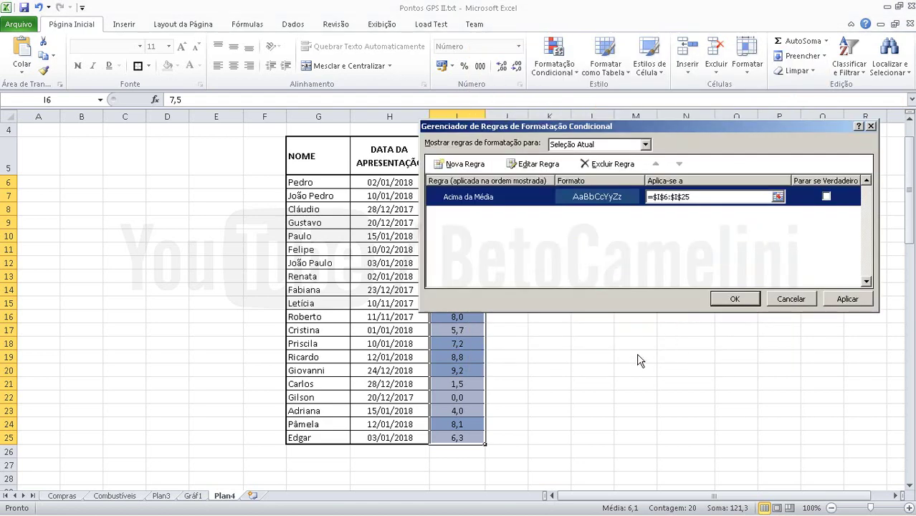
left_click(750, 300)
left_click(609, 343)
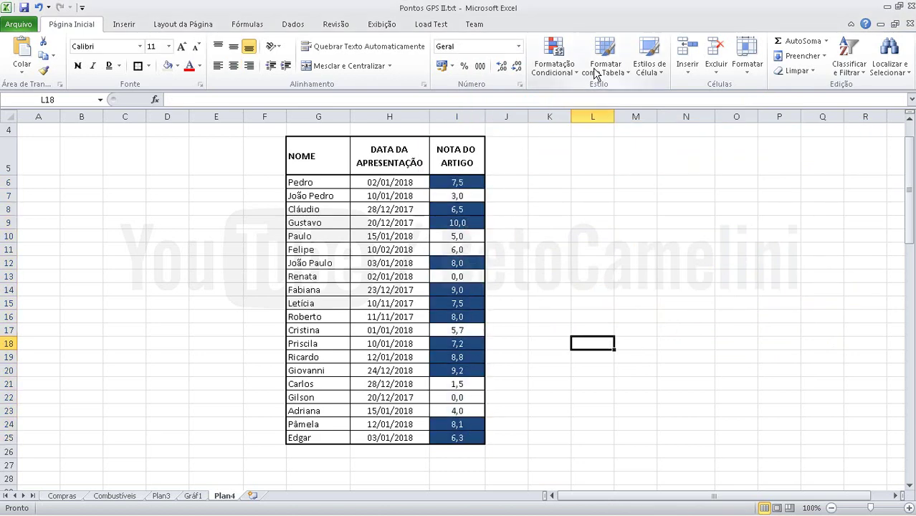
left_click(557, 71)
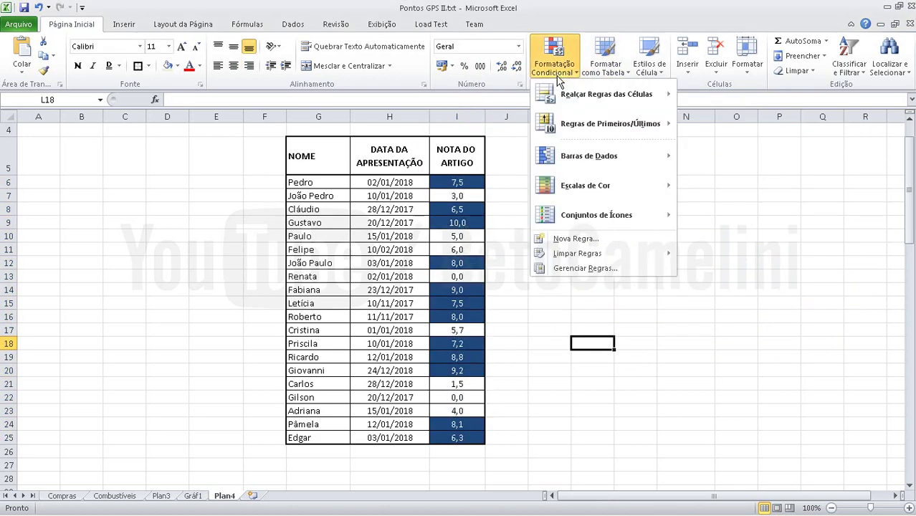
left_click(586, 269)
left_click(792, 298)
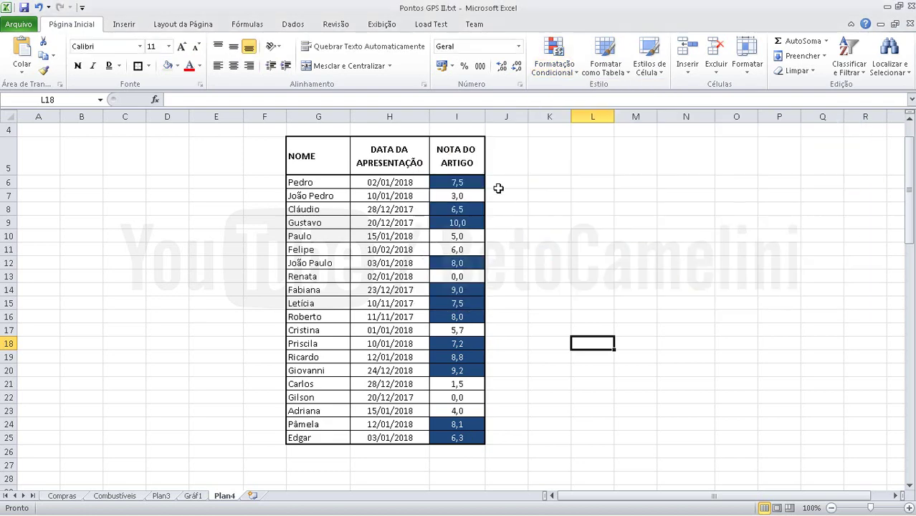
Edit the above-average rule on I6:I25 and change it to format duplicate values in the selected range.
left_click_drag(463, 183, 446, 436)
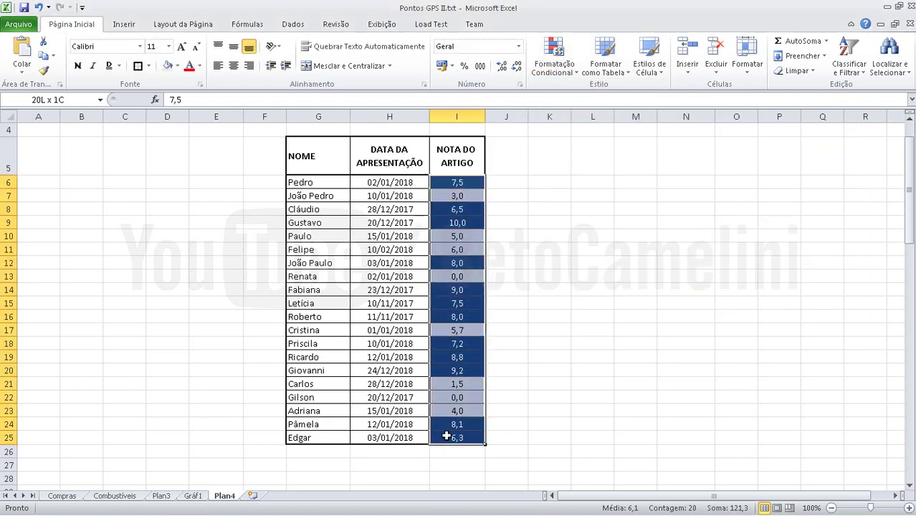
left_click(555, 63)
left_click(584, 269)
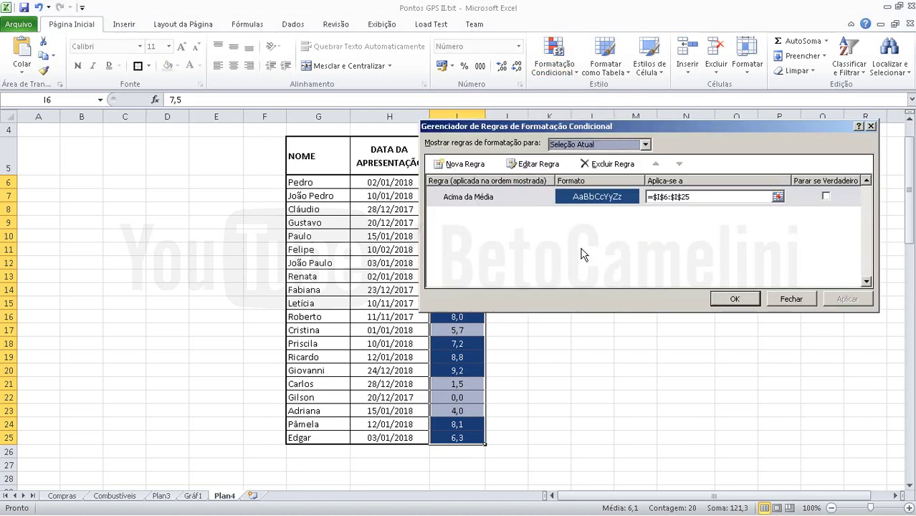
left_click(570, 201)
left_click(534, 163)
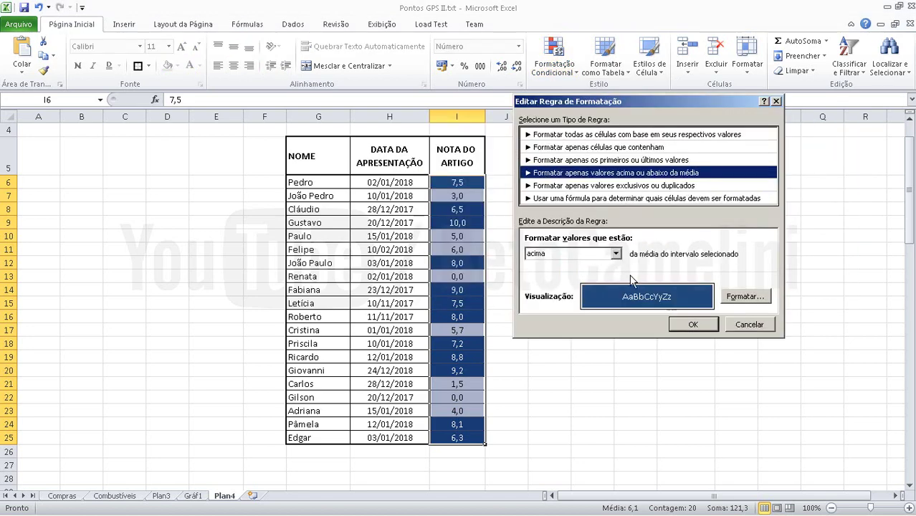
left_click(601, 186)
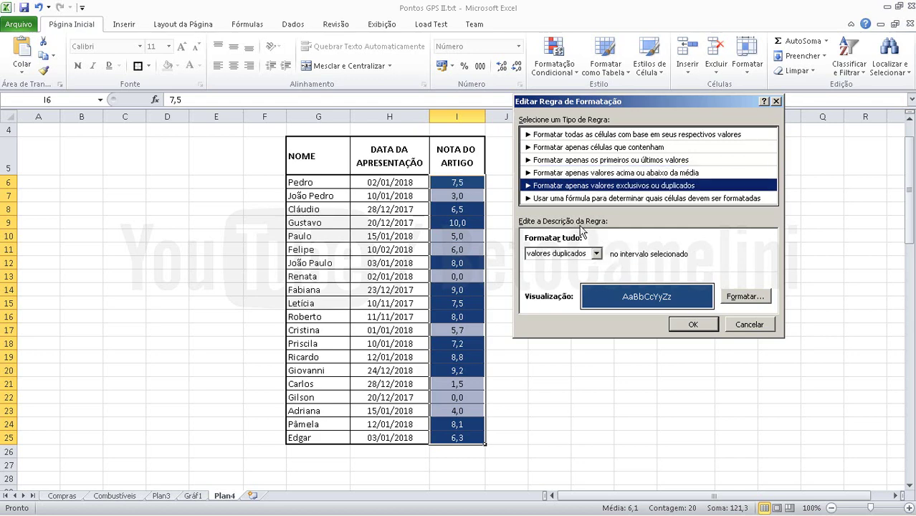
left_click(596, 255)
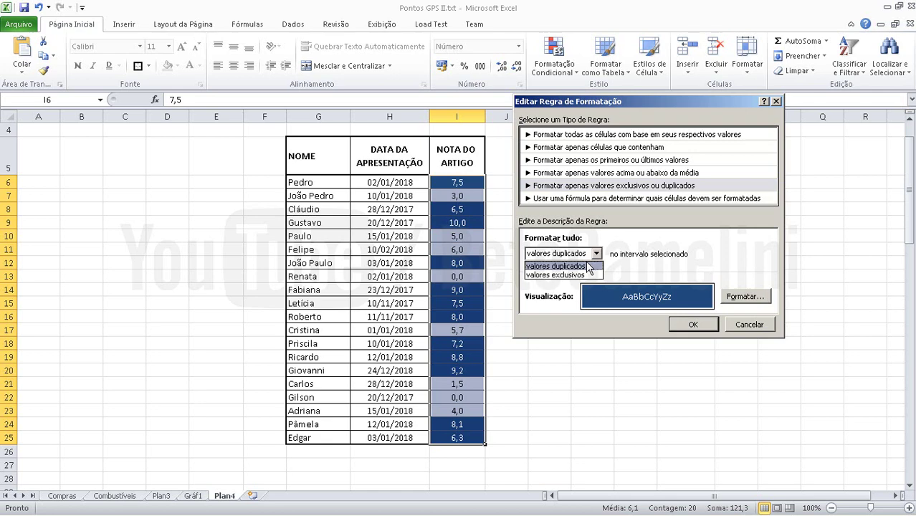
left_click(589, 266)
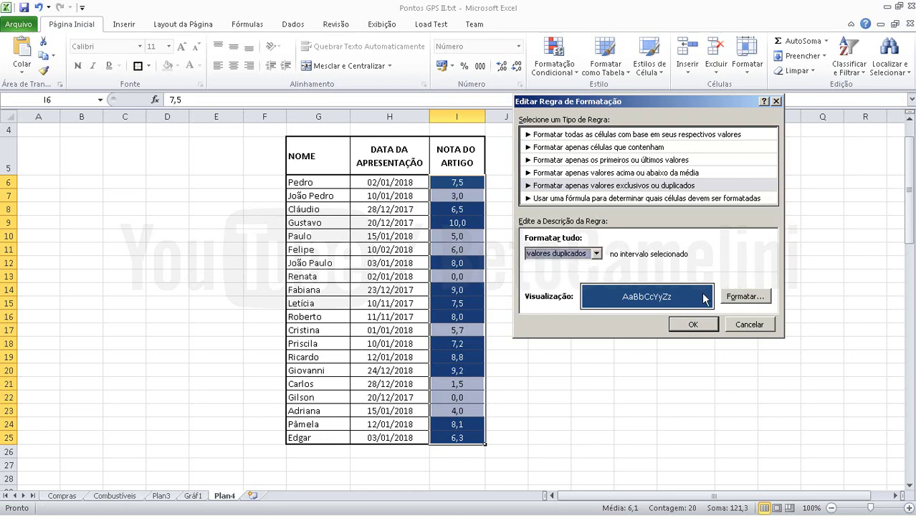
Give the duplicate values rule a red fill and apply it to the grades.
left_click(761, 299)
left_click(615, 72)
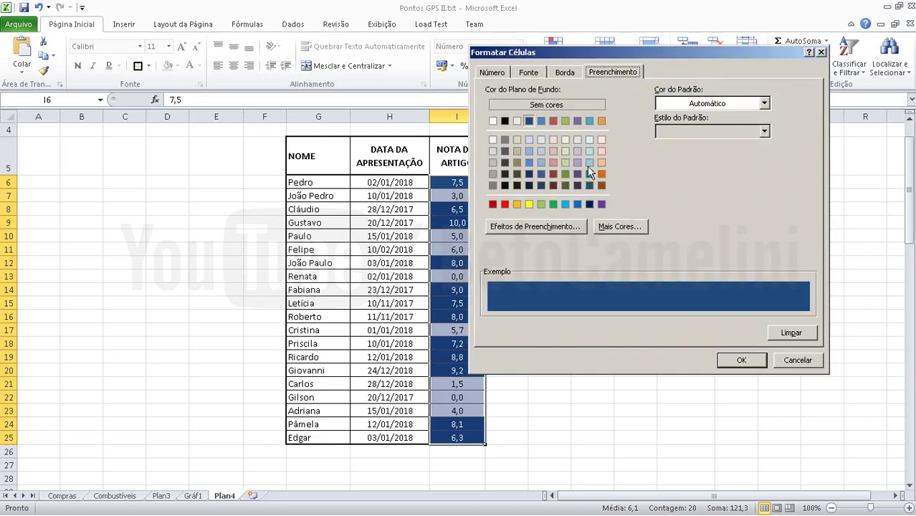
left_click(505, 205)
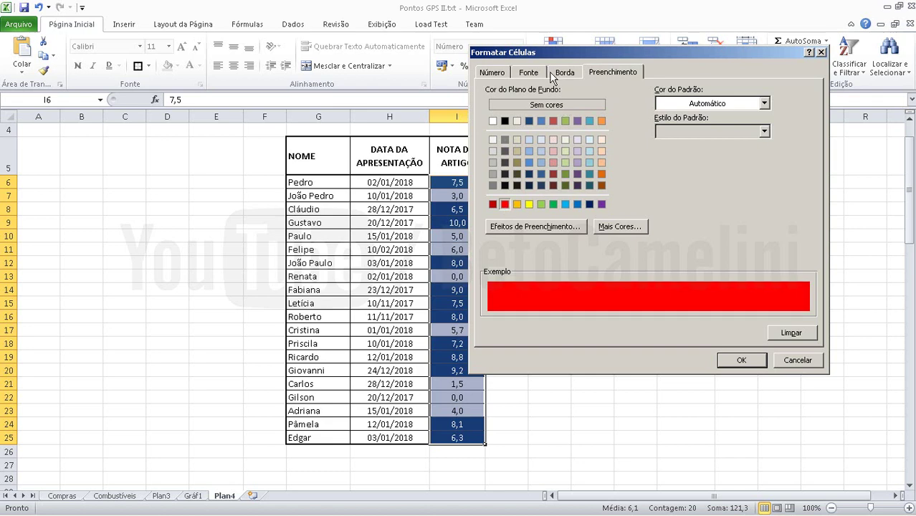
left_click(523, 76)
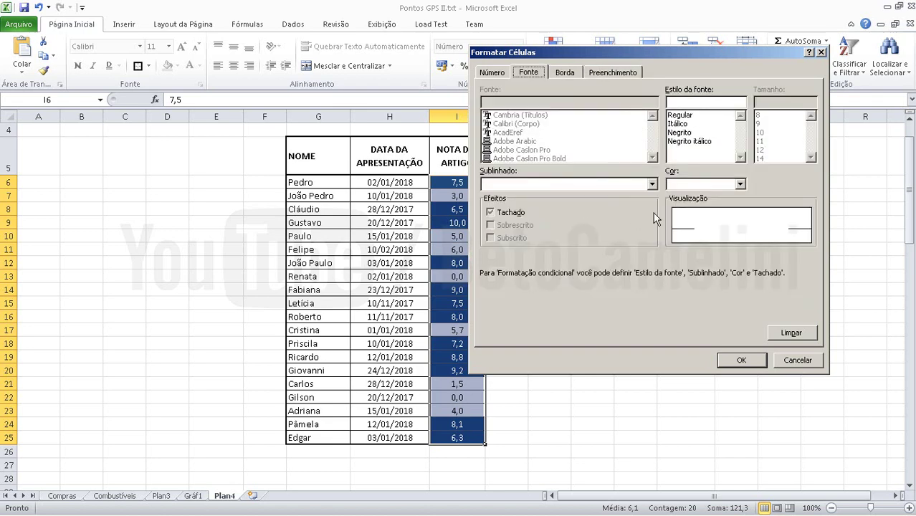
left_click(742, 361)
left_click(713, 325)
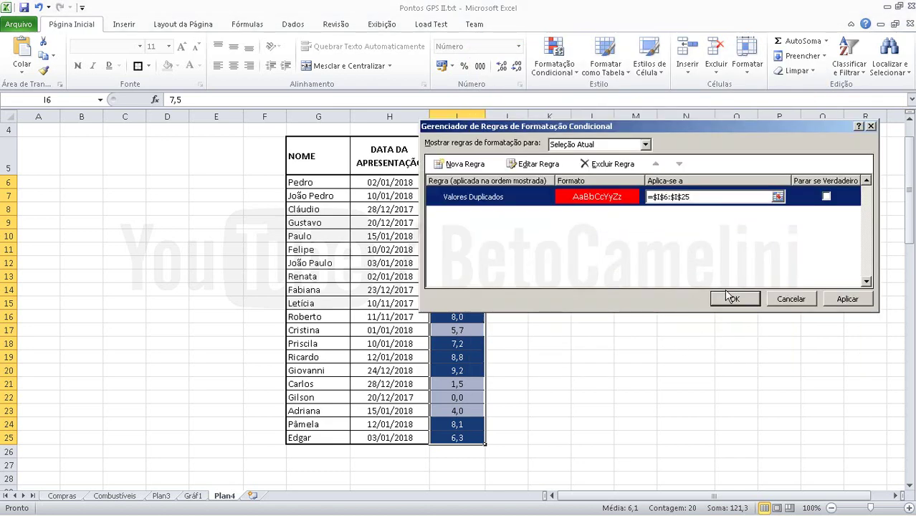
left_click(729, 297)
left_click(624, 342)
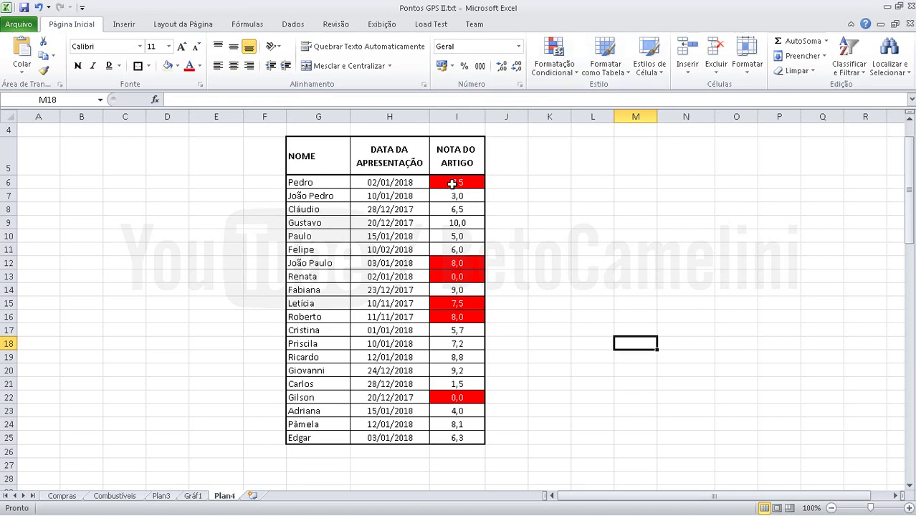
Select the grades in I6:I25 and review the available conditional formatting rule categories and rule management options.
left_click_drag(451, 184, 454, 437)
left_click(554, 64)
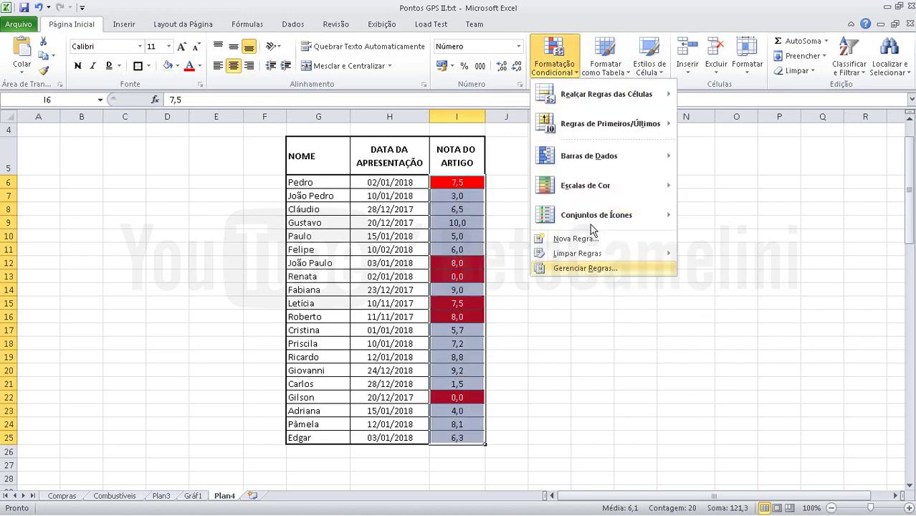
mouse_move(601, 102)
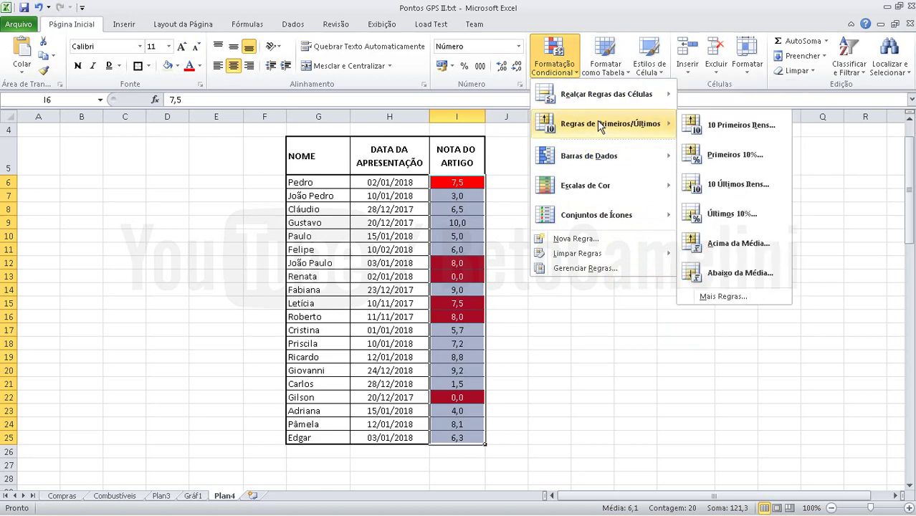
mouse_move(601, 188)
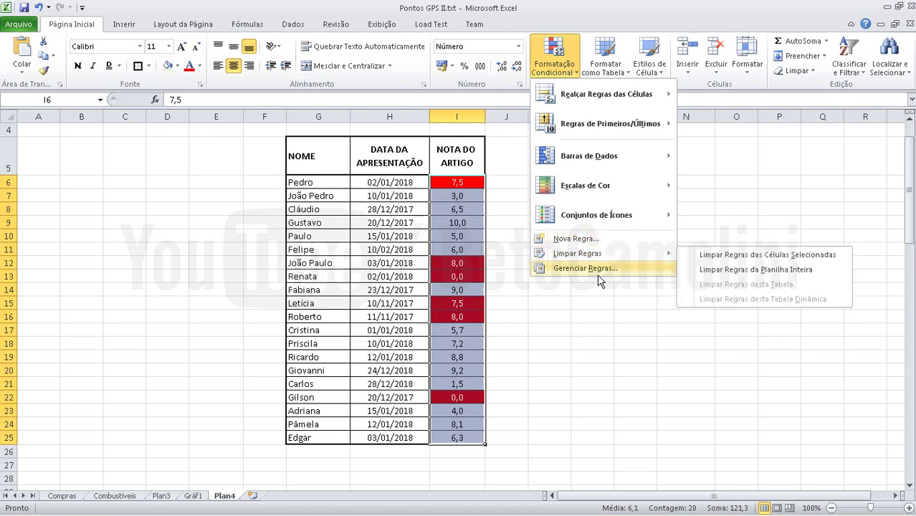
Change the duplicate values rule on I6:I25 to a formula-based rule and enter the formula I6>6.
left_click(594, 268)
left_click(542, 198)
left_click(538, 165)
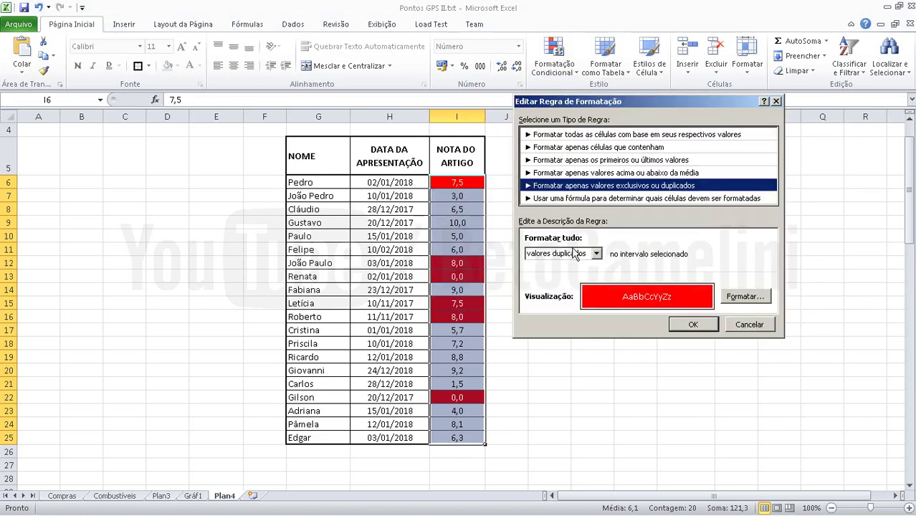
left_click(598, 198)
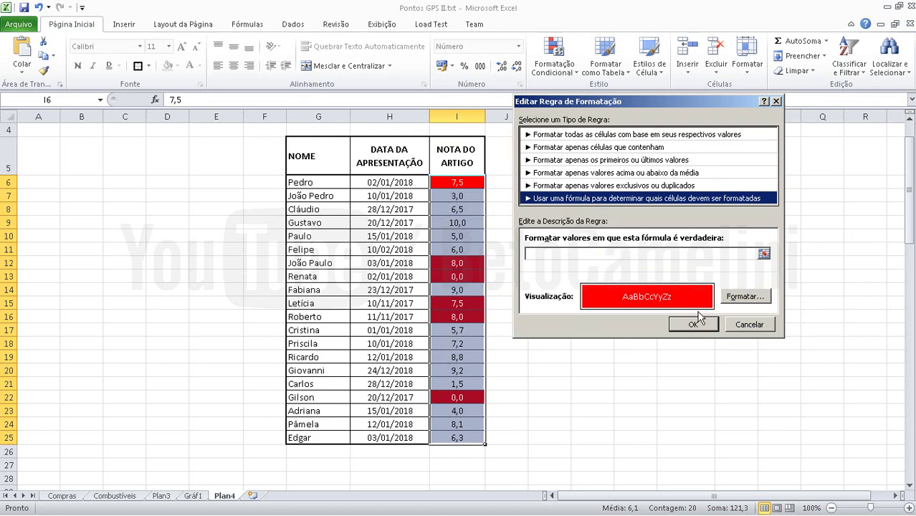
left_click(642, 254)
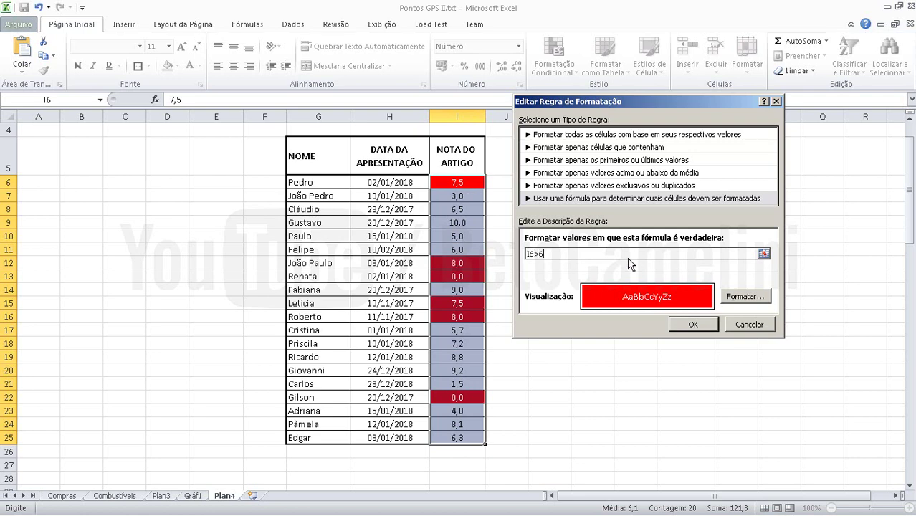
Give the formula rule a medium blue fill and apply it to the grades in I6:I25.
left_click(745, 296)
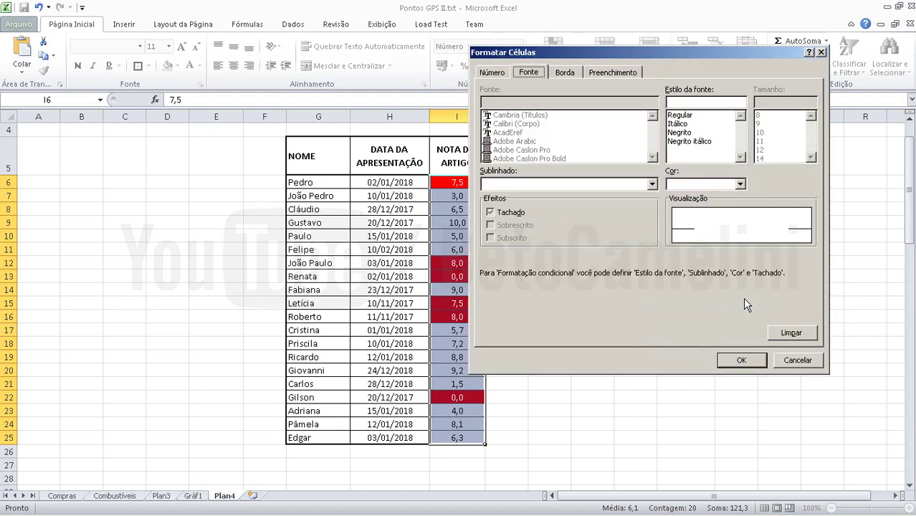
left_click(608, 72)
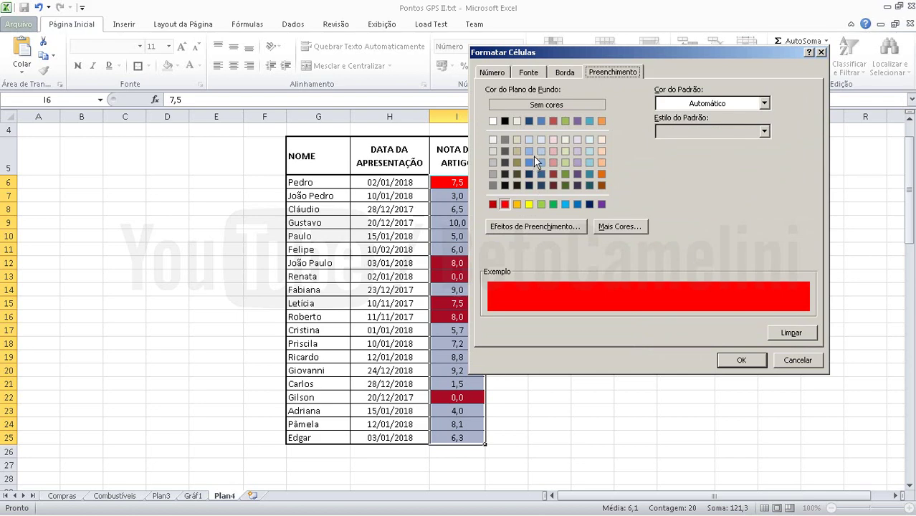
left_click(529, 163)
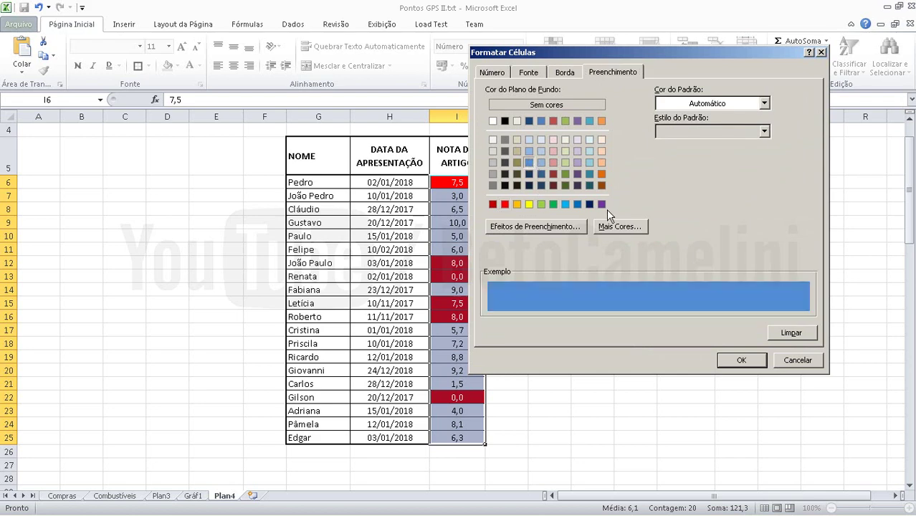
left_click(743, 362)
left_click(686, 324)
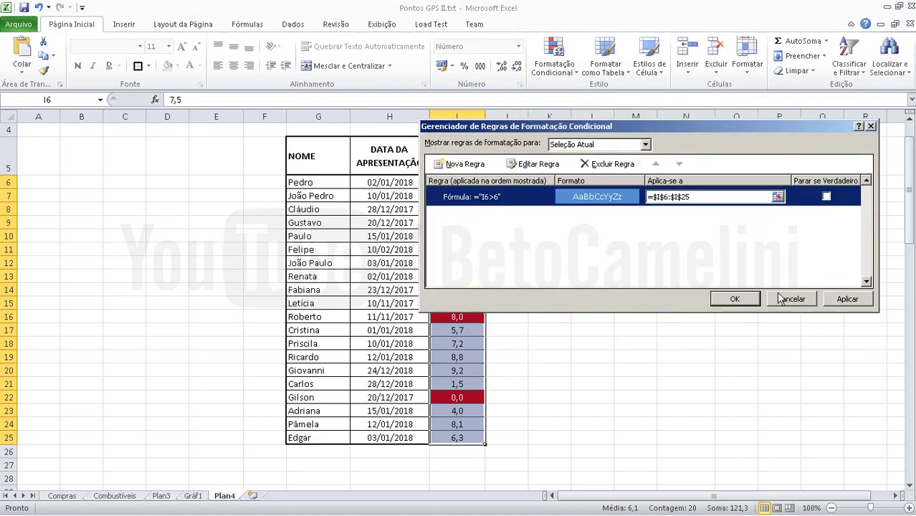
left_click(740, 299)
left_click(624, 341)
Edit the formula rule on I6:I25, removing the quotation marks so it reads =I6>6, and apply it.
left_click_drag(471, 182, 435, 437)
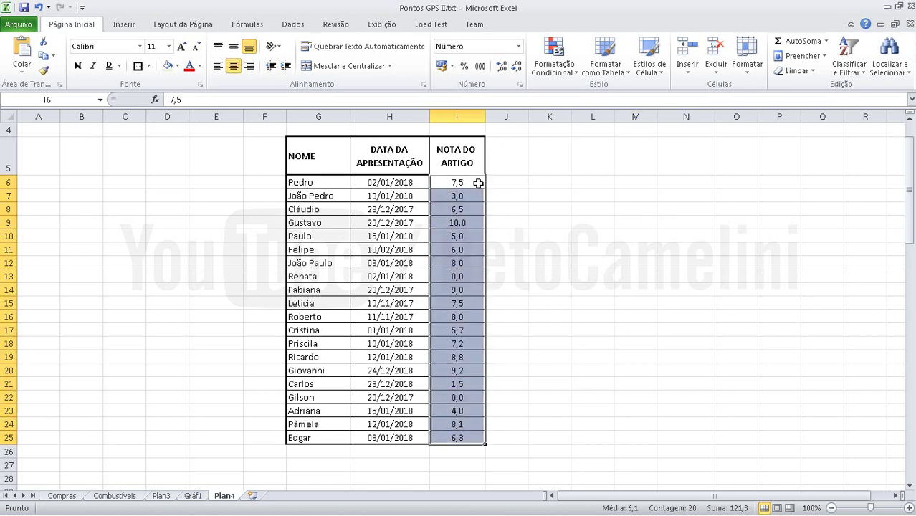
left_click(560, 70)
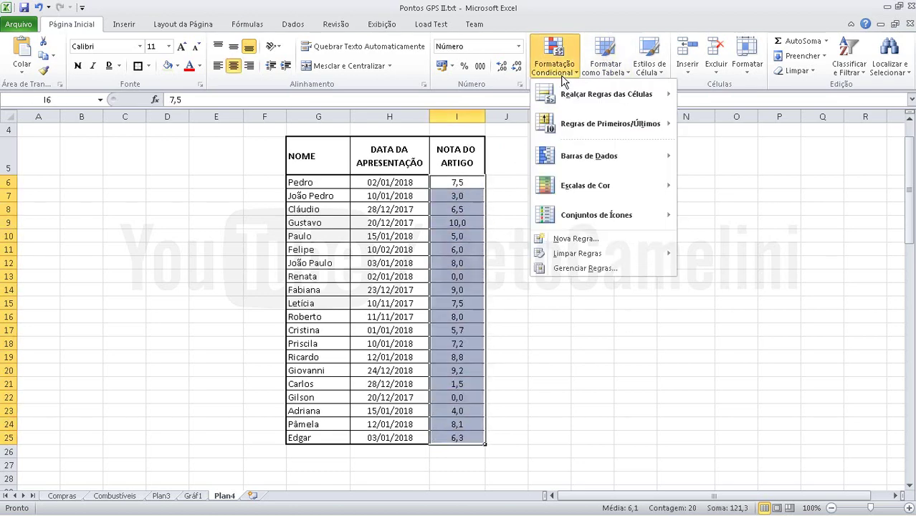
left_click(585, 270)
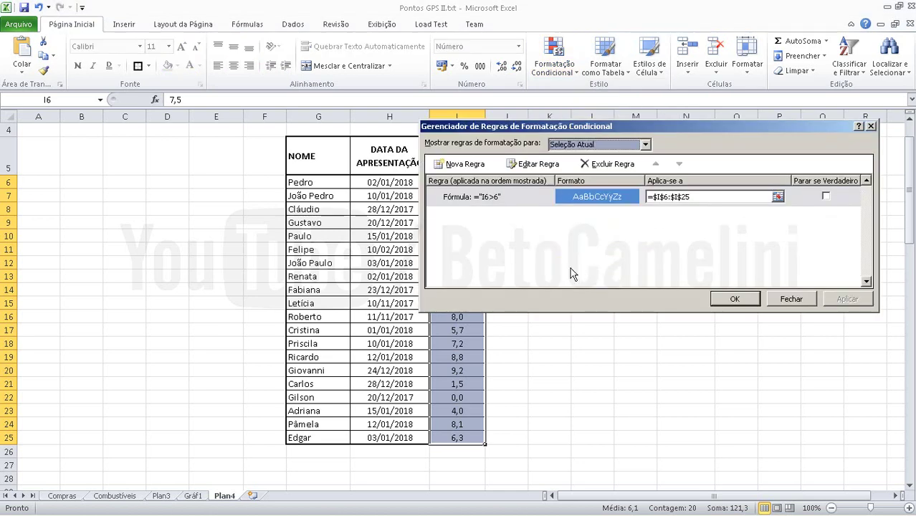
left_click(545, 201)
left_click(533, 165)
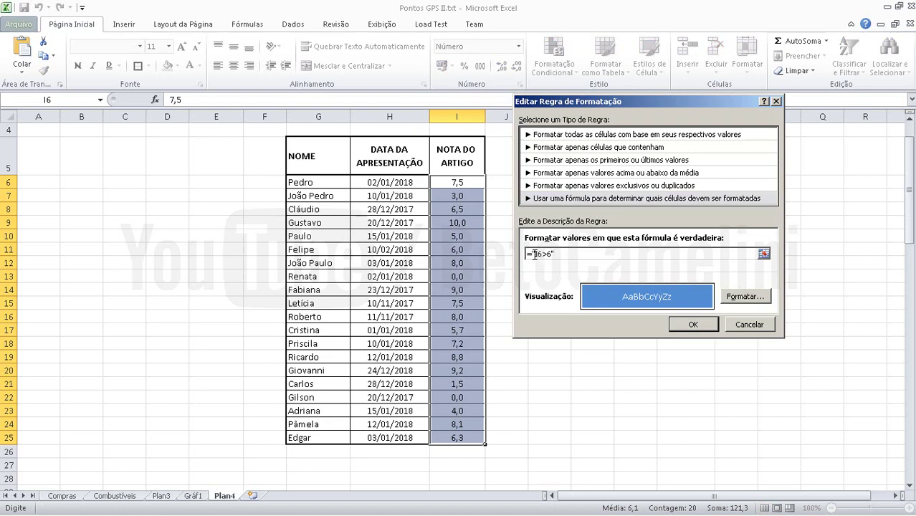
left_click(553, 254)
type("\"")
left_click_drag(534, 253, 559, 255)
left_click(550, 255)
double_click(537, 253)
left_click(536, 254)
key("BackSpace")
left_click(707, 326)
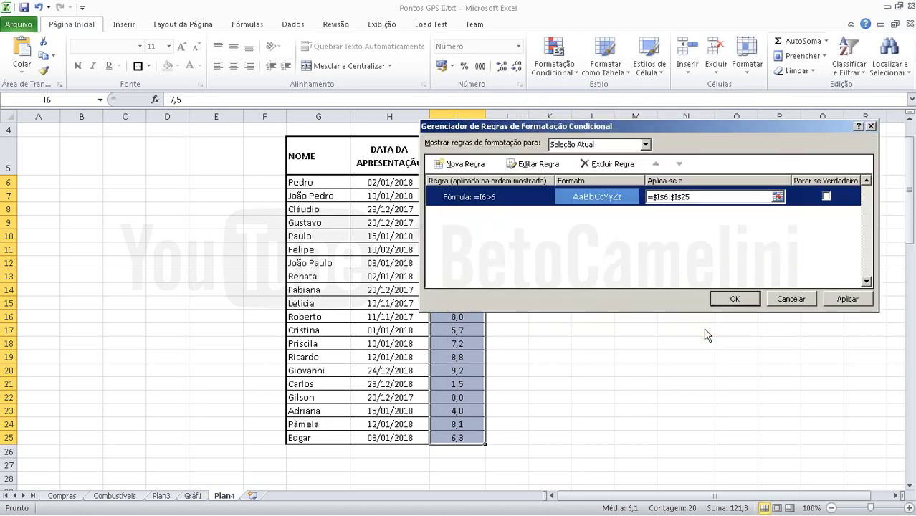
left_click(737, 301)
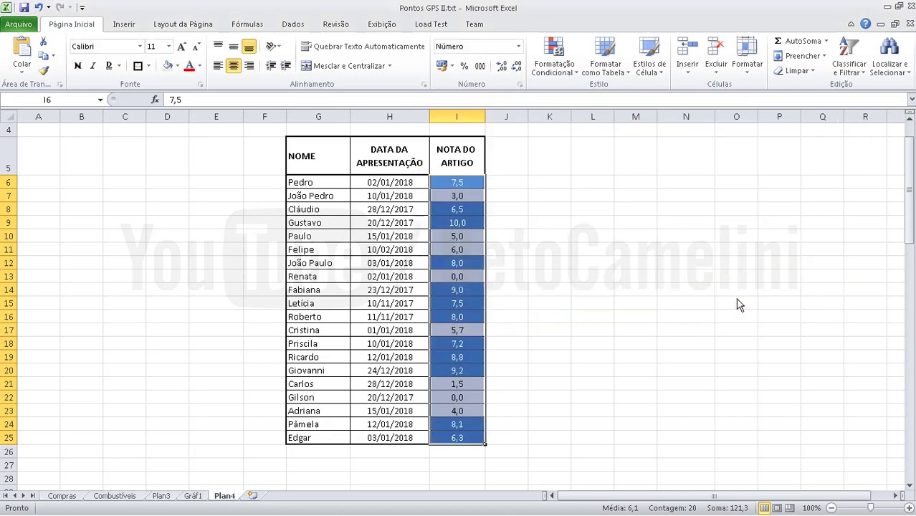
left_click(610, 317)
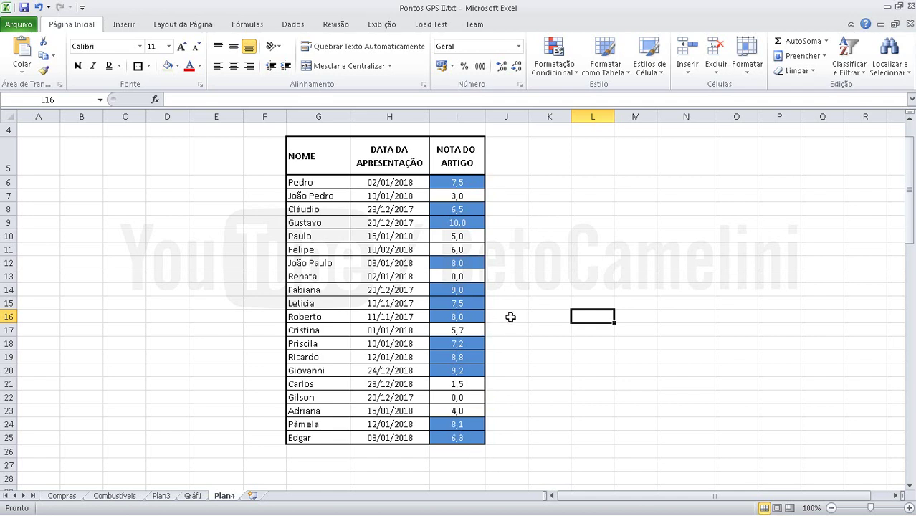
Delete the =I6>6 formula rule from the grades in I6:I25.
left_click_drag(451, 183, 461, 440)
left_click(556, 70)
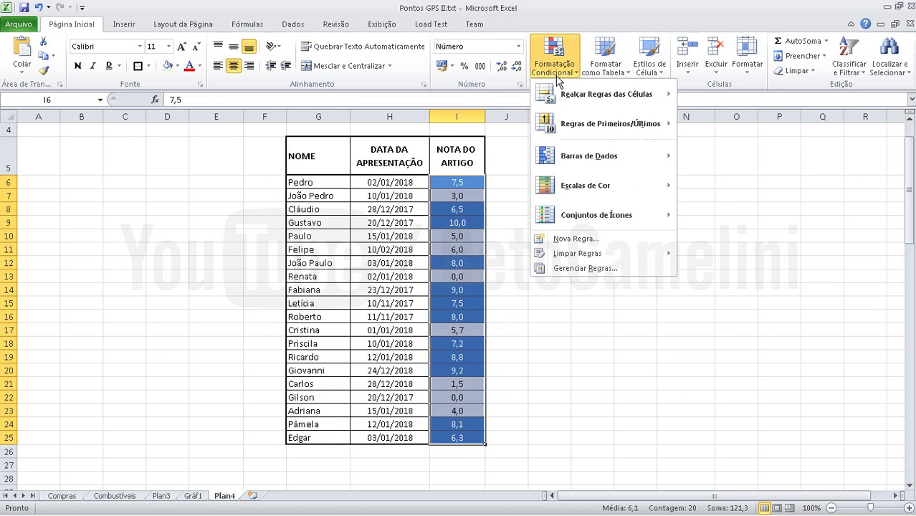
left_click(606, 268)
left_click(549, 201)
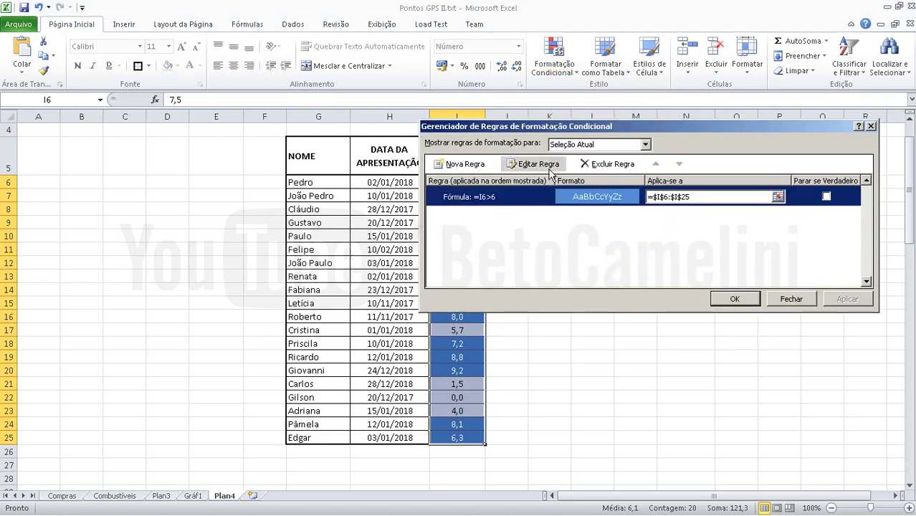
left_click(594, 164)
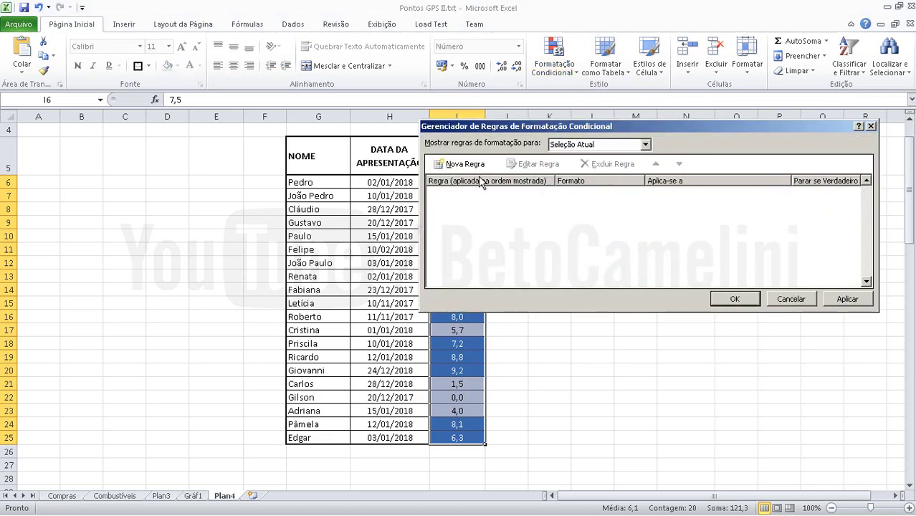
Create a new rule formatting all cells by their values with the five coloured arrows icon set.
left_click(463, 169)
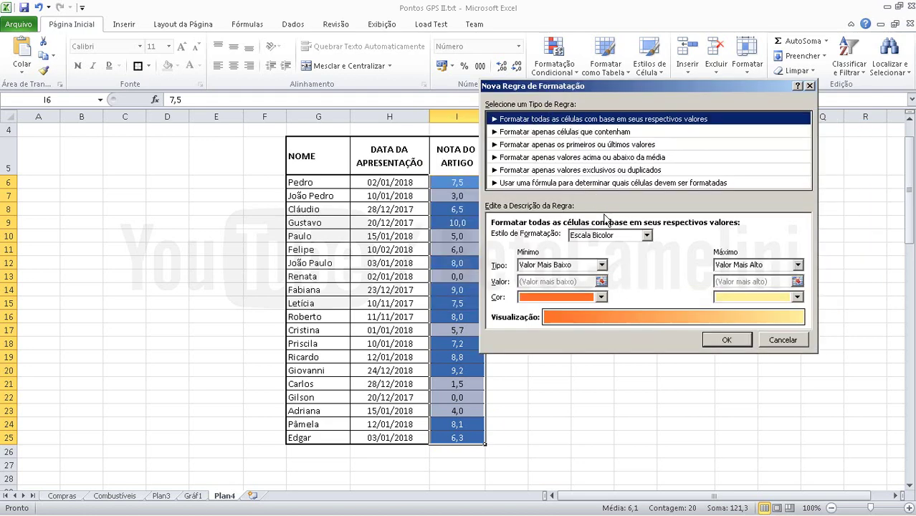
left_click(646, 235)
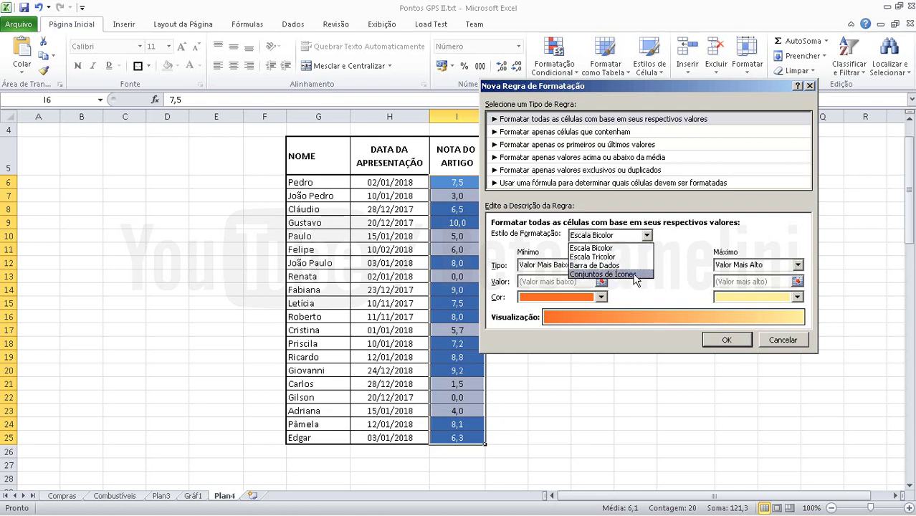
left_click(626, 274)
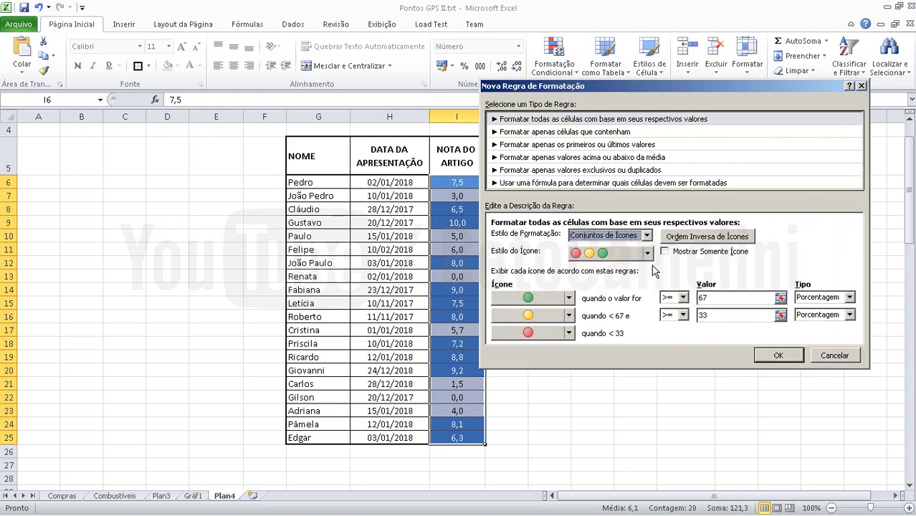
left_click(647, 254)
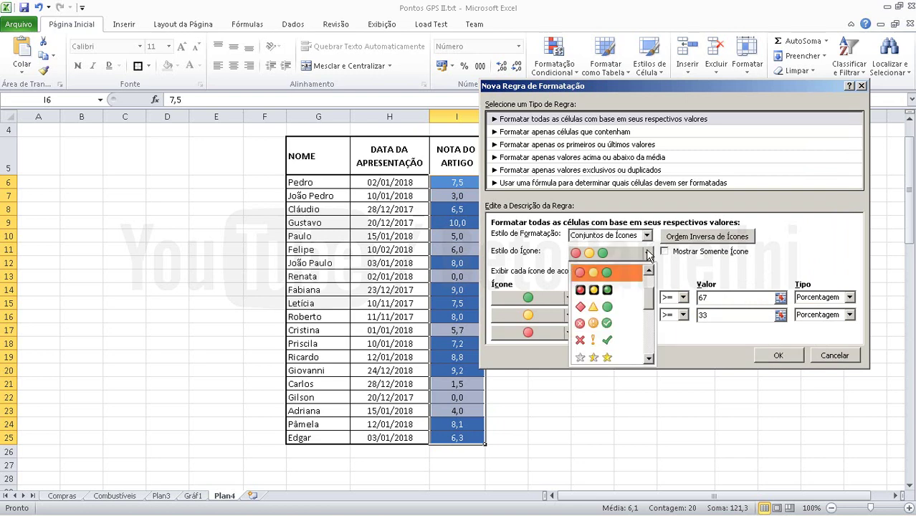
left_click_drag(654, 295, 651, 334)
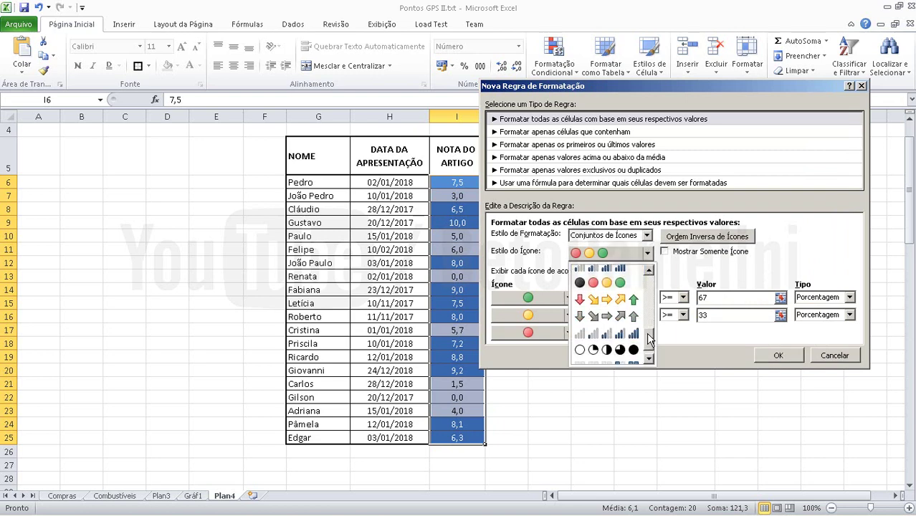
left_click(629, 300)
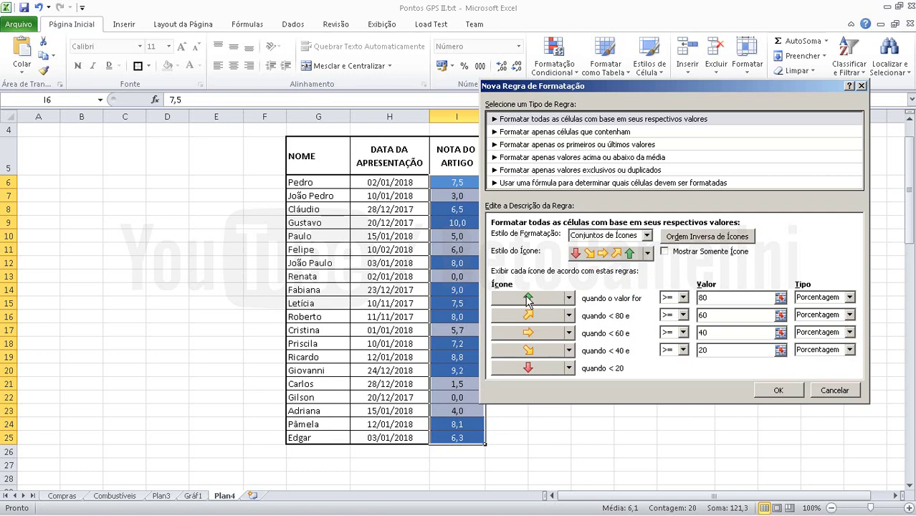
Try reversing the icon order of the five-arrow set, and restore the original order.
double_click(702, 298)
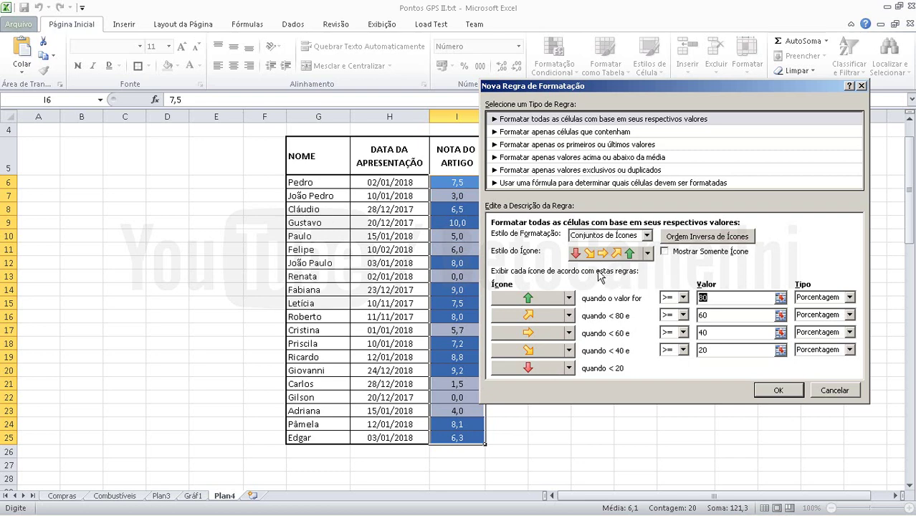
left_click(690, 240)
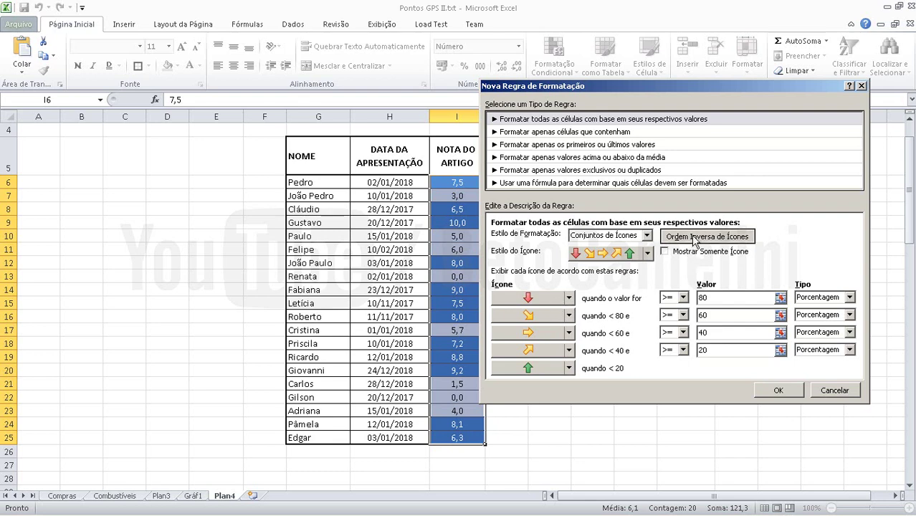
left_click(693, 241)
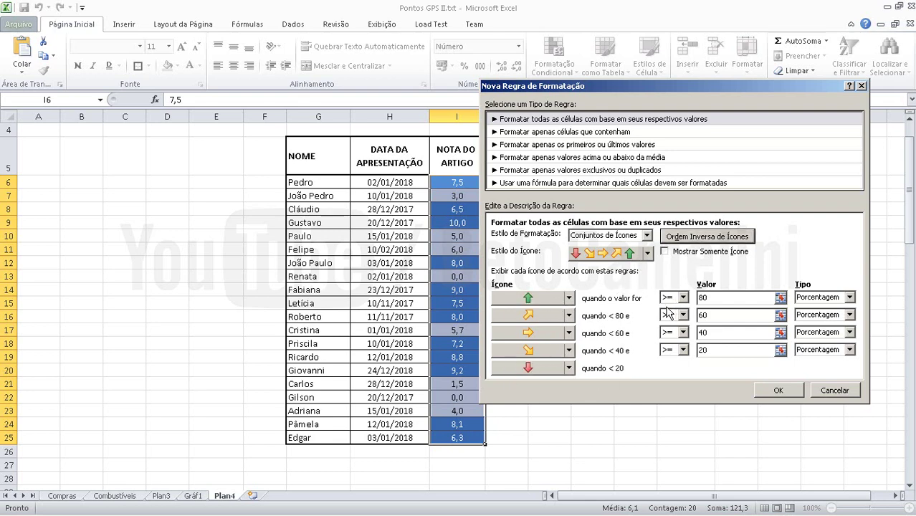
Apply the five-arrow icon set rule to the grades in I6:I25 and widen column I slightly.
left_click(784, 393)
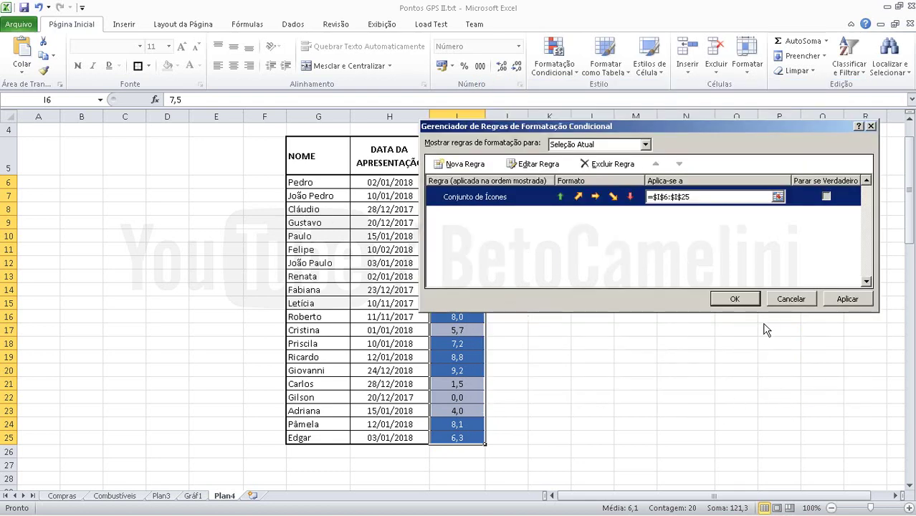
left_click(742, 305)
left_click(585, 372)
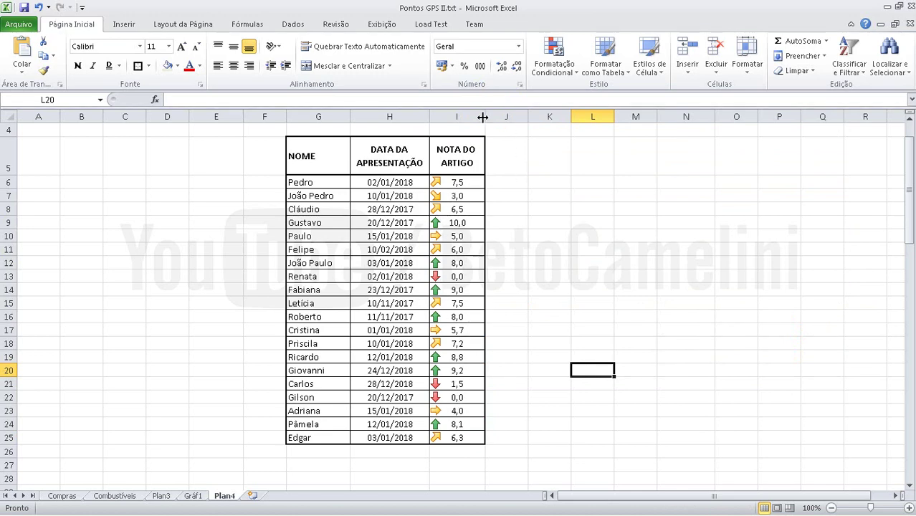
mouse_move(485, 116)
left_mouse_down()
mouse_move(526, 117)
mouse_move(488, 117)
left_mouse_up()
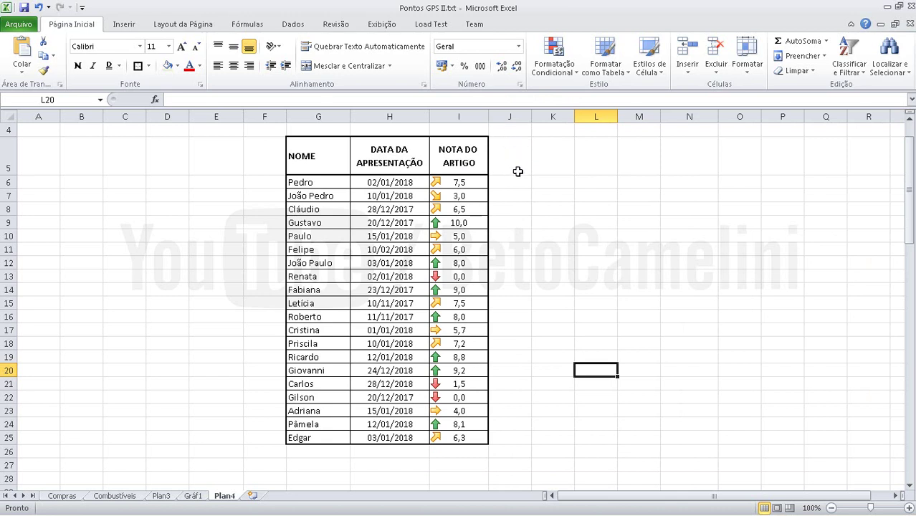